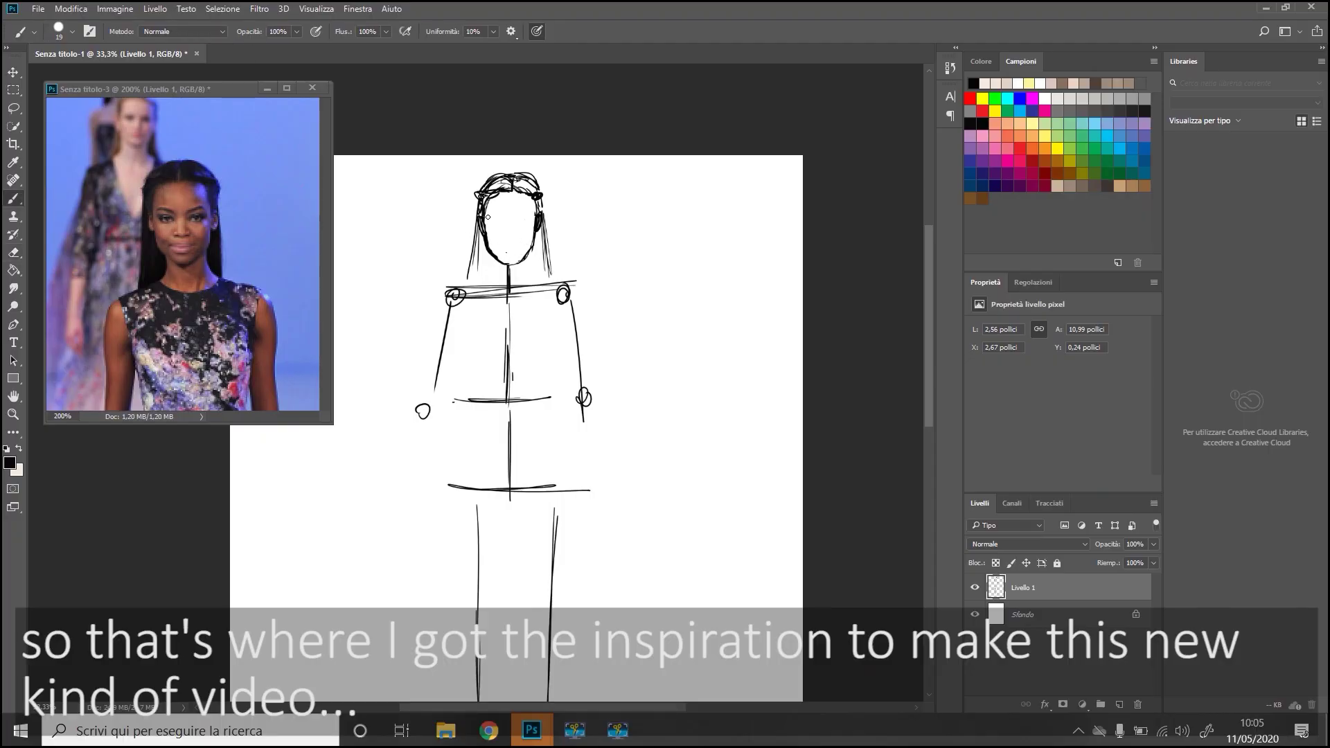
Sketch an eye-level guideline and the right eye, then try a mouth line and undo it.
left_click_drag(485, 220, 537, 220)
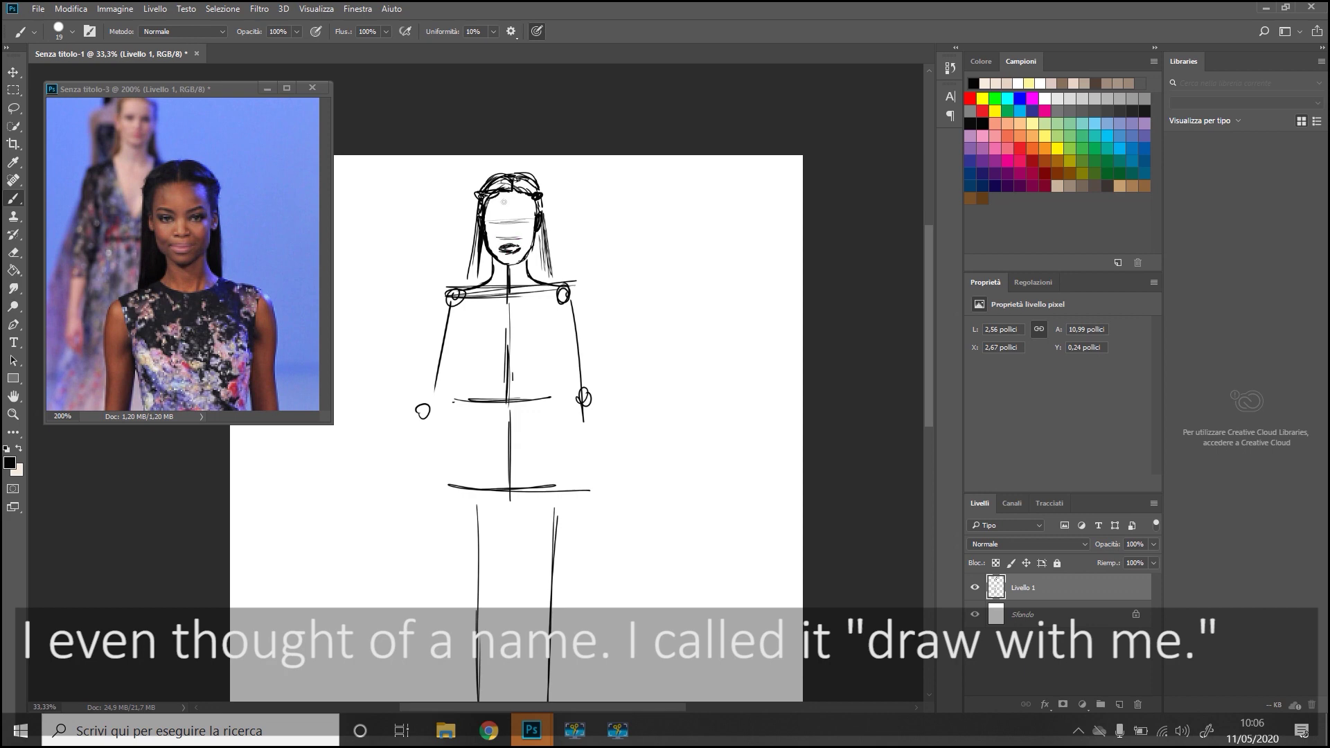
mouse_move(514, 221)
left_mouse_down()
mouse_move(522, 214)
mouse_move(504, 239)
mouse_move(519, 237)
left_mouse_up()
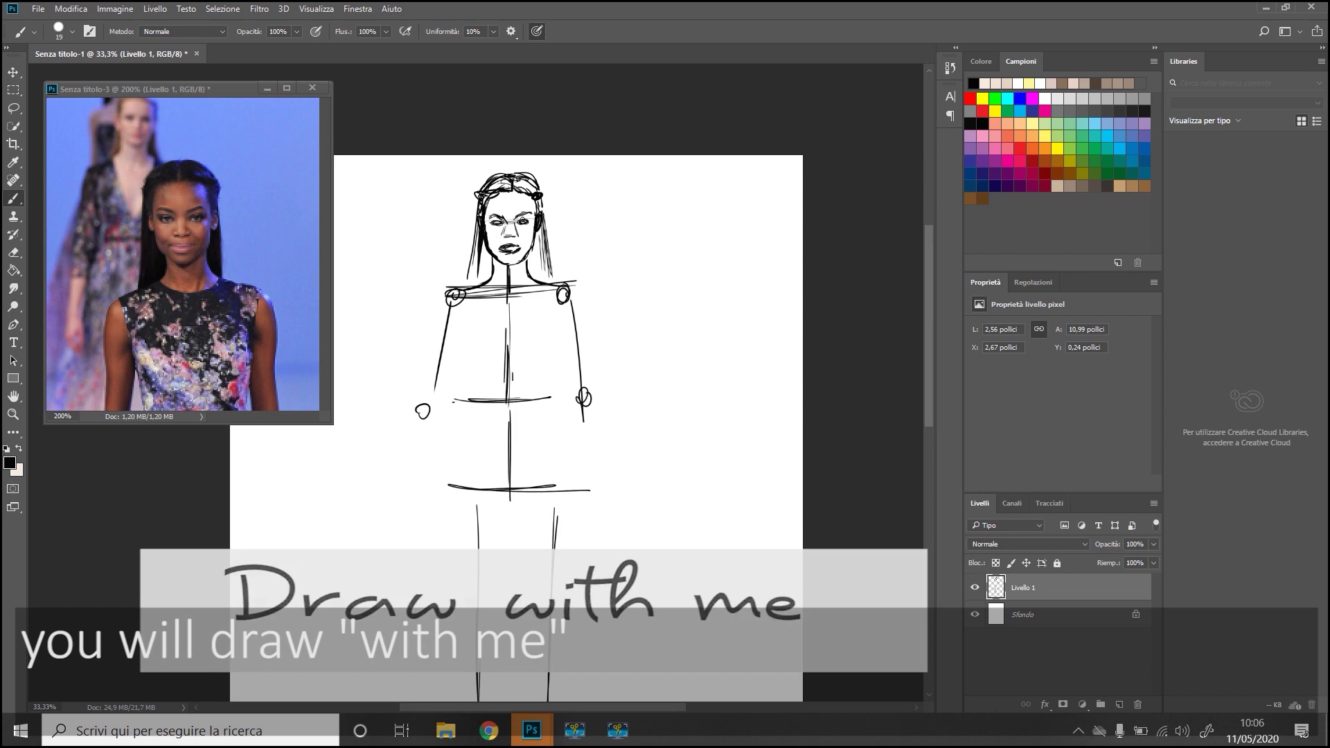
scroll(515, 250, "up", 1)
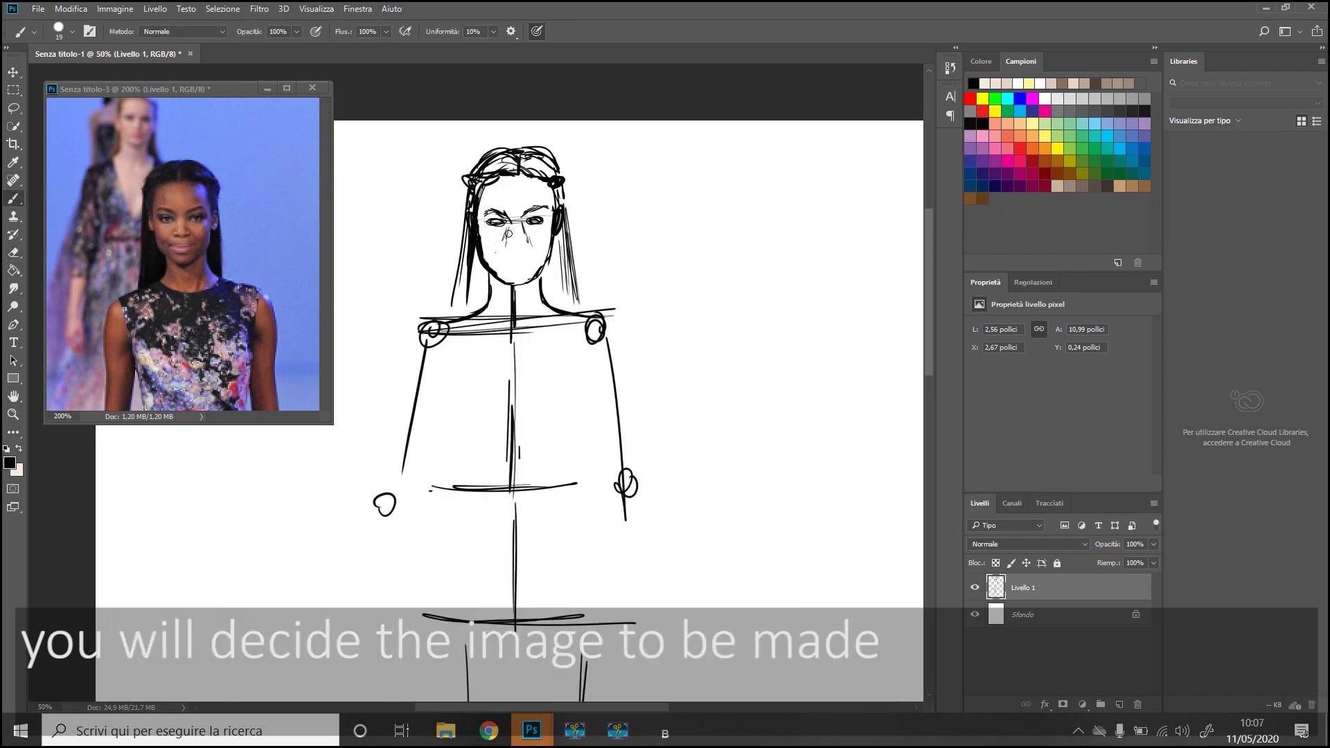
key("e")
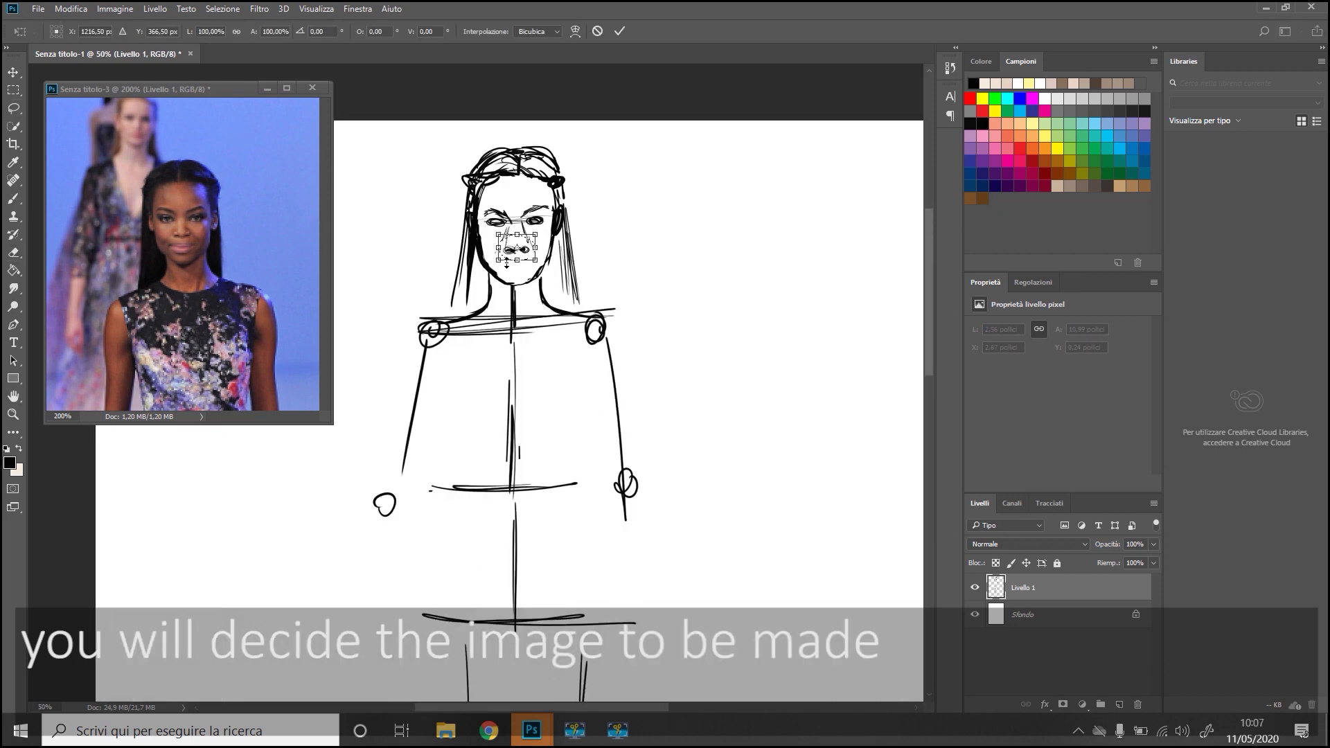
key("b")
mouse_move(501, 256)
left_mouse_down()
mouse_move(534, 262)
mouse_move(521, 268)
left_mouse_up()
key("ctrl+z")
key("ctrl+z")
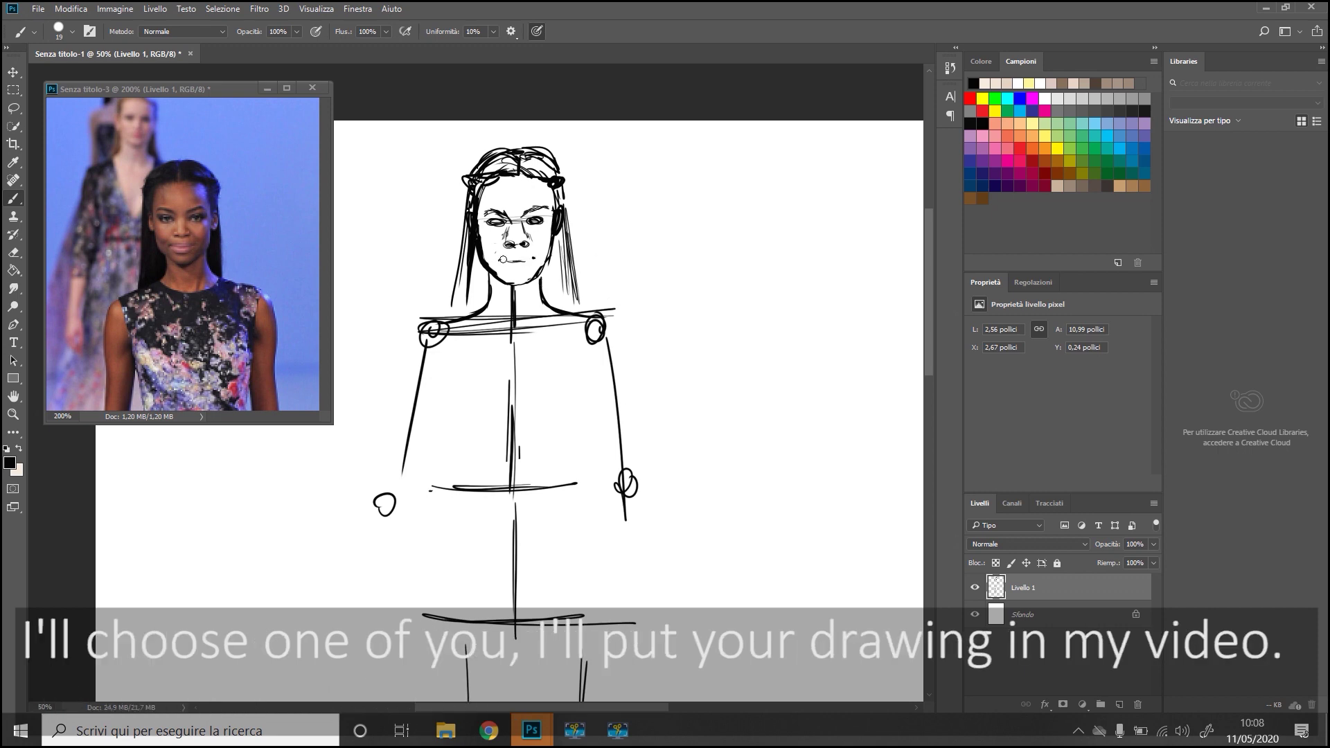
Erase the stray face lines and heavy nose lines, then zoom out to the whole figure.
key("e")
left_click_drag(527, 263, 543, 281)
key("b")
key("e")
left_click_drag(505, 229, 516, 248)
key("b")
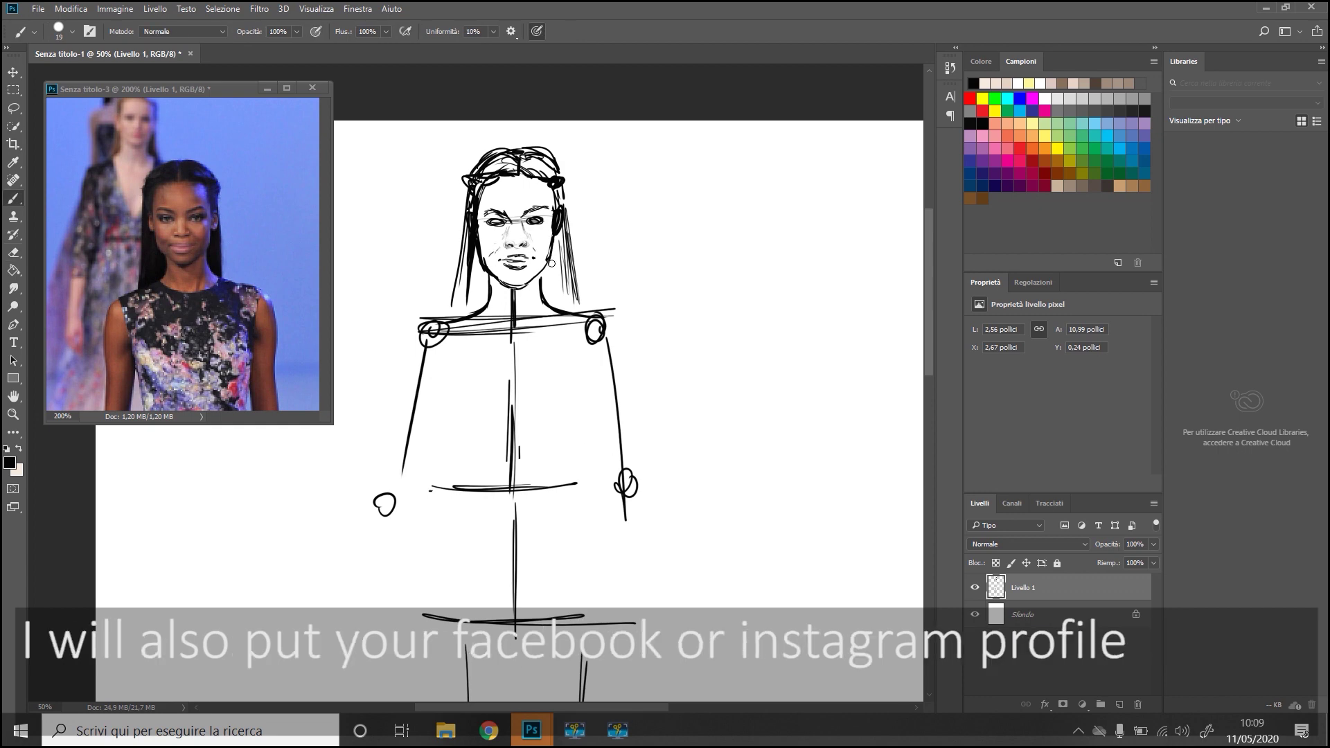
key("ctrl+minus")
key("ctrl+minus")
Draw both arms' inner and outer edges and the curve of the waist.
key("e")
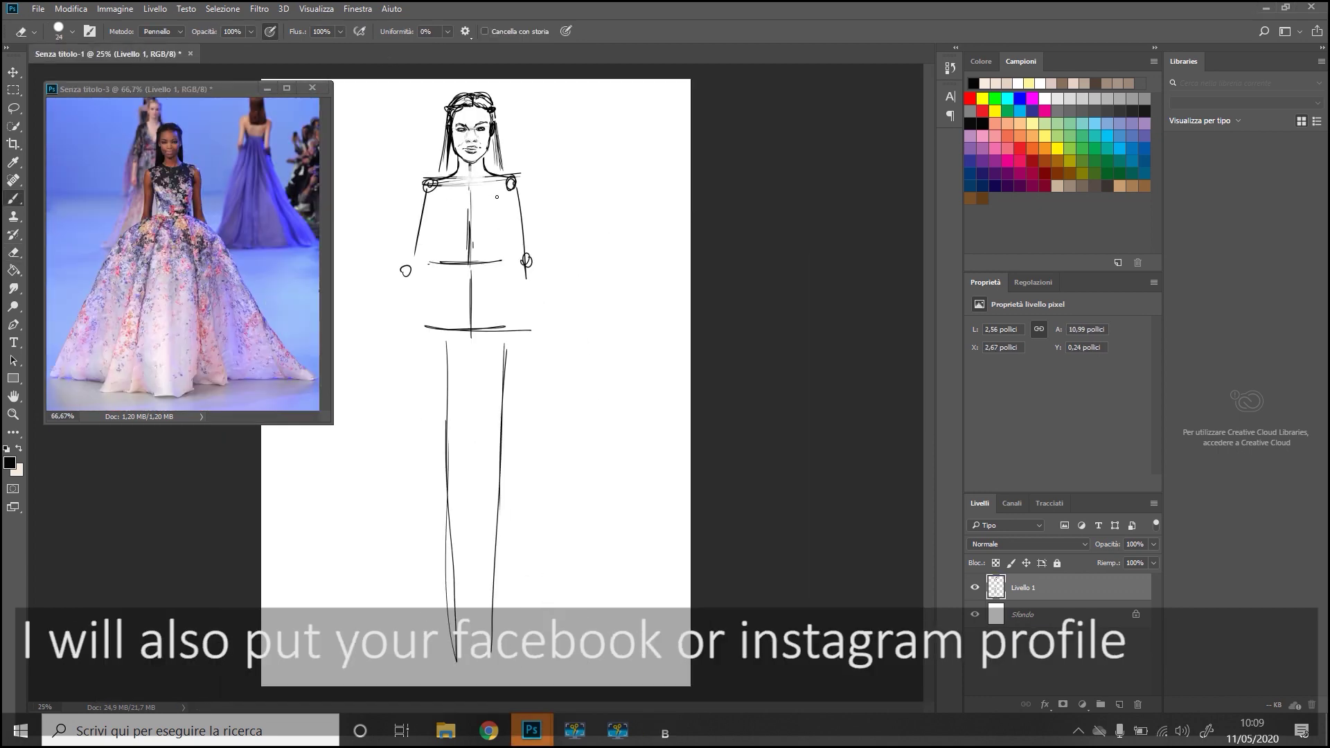
key("b")
left_click_drag(425, 181, 402, 274)
mouse_move(528, 194)
left_mouse_down()
mouse_move(539, 275)
mouse_move(524, 266)
left_mouse_up()
left_click_drag(431, 262, 426, 183)
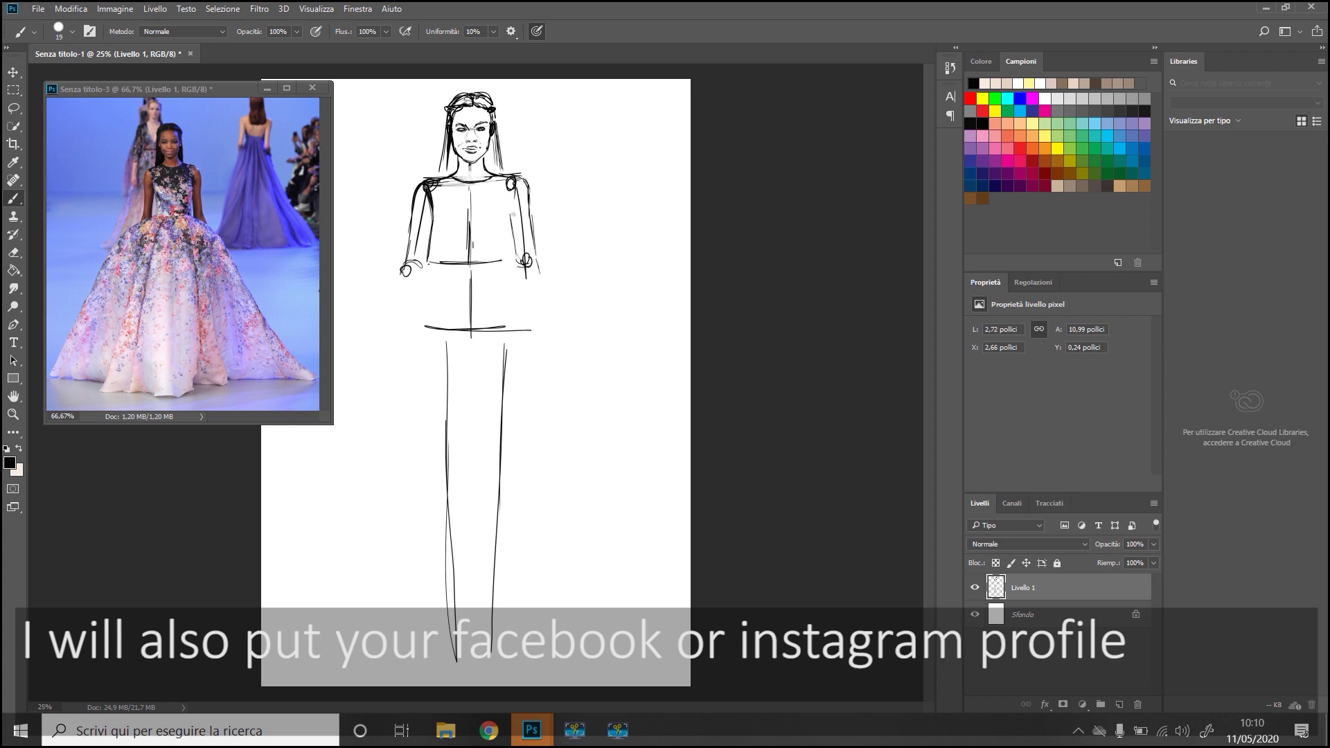
mouse_move(434, 232)
left_mouse_down()
mouse_move(438, 286)
mouse_move(501, 267)
left_mouse_up()
left_click_drag(512, 201, 513, 277)
Erase the construction lines on the torso, shoulder, waist and arms.
key("e")
left_click_drag(430, 184, 453, 187)
left_click_drag(424, 195, 414, 266)
left_click_drag(521, 196, 511, 234)
left_click_drag(469, 200, 471, 277)
mouse_move(525, 229)
left_mouse_down()
mouse_move(447, 263)
mouse_move(380, 326)
left_mouse_up()
key("b")
Draw the skirt curves from both sides of the waist, then rescale and shift the drawing.
left_click_drag(511, 273, 571, 322)
mouse_move(404, 302)
left_mouse_down()
mouse_move(313, 491)
mouse_move(281, 620)
left_mouse_up()
key("ctrl+minus")
key("ctrl+t")
left_click_drag(537, 159, 495, 208)
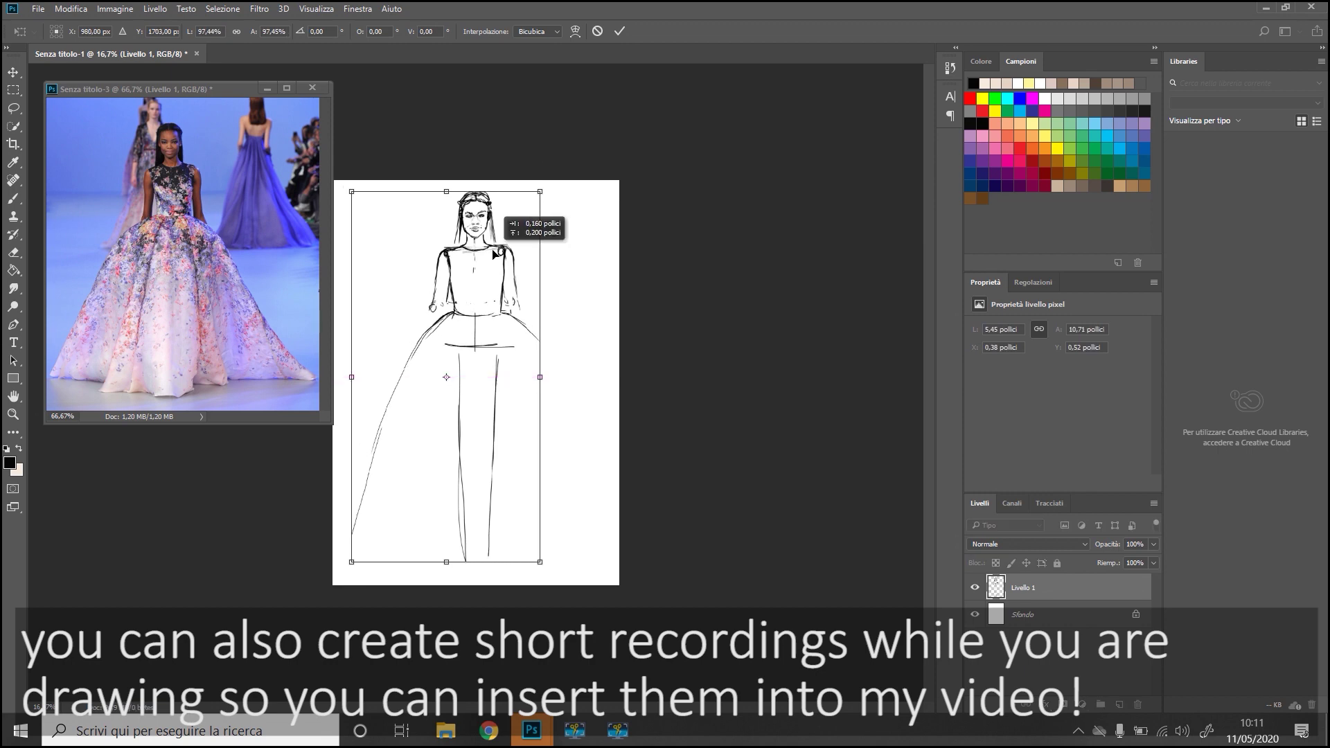
key("Return")
Redraw the left skirt outline down to the hem and erase the waistband lines.
left_click_drag(440, 319, 363, 471)
left_click_drag(385, 425, 404, 552)
left_click_drag(468, 318, 423, 506)
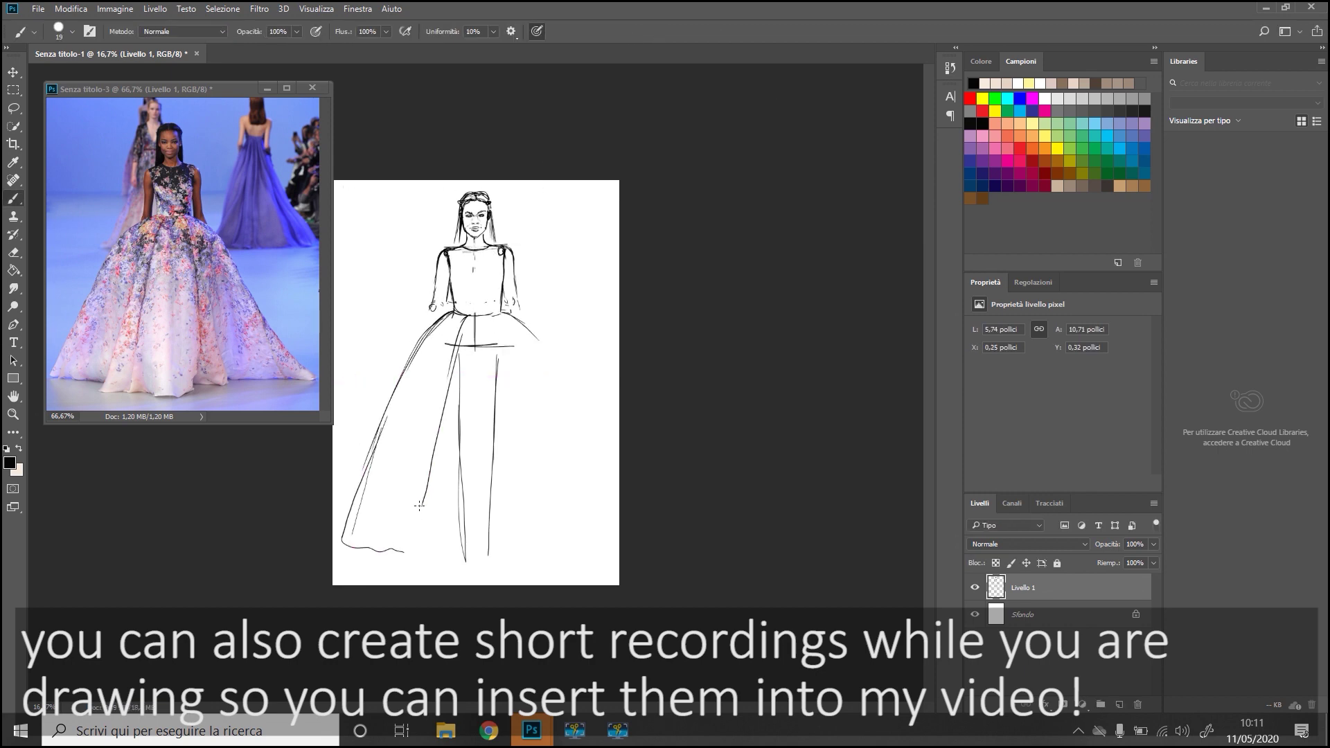
key("e")
mouse_move(492, 326)
left_mouse_down()
mouse_move(464, 541)
mouse_move(459, 354)
left_mouse_up()
key("b")
Add a vertical panel line, the hem and two diagonal fold lines to the skirt.
left_click_drag(476, 430, 476, 485)
left_click_drag(439, 554, 509, 553)
left_click_drag(461, 346, 430, 547)
left_click_drag(469, 317, 424, 548)
Erase and redraw the central skirt line, add a left fold, and draw the right outer contour.
key("e")
left_click_drag(461, 325, 425, 492)
key("b")
left_click_drag(456, 343, 424, 492)
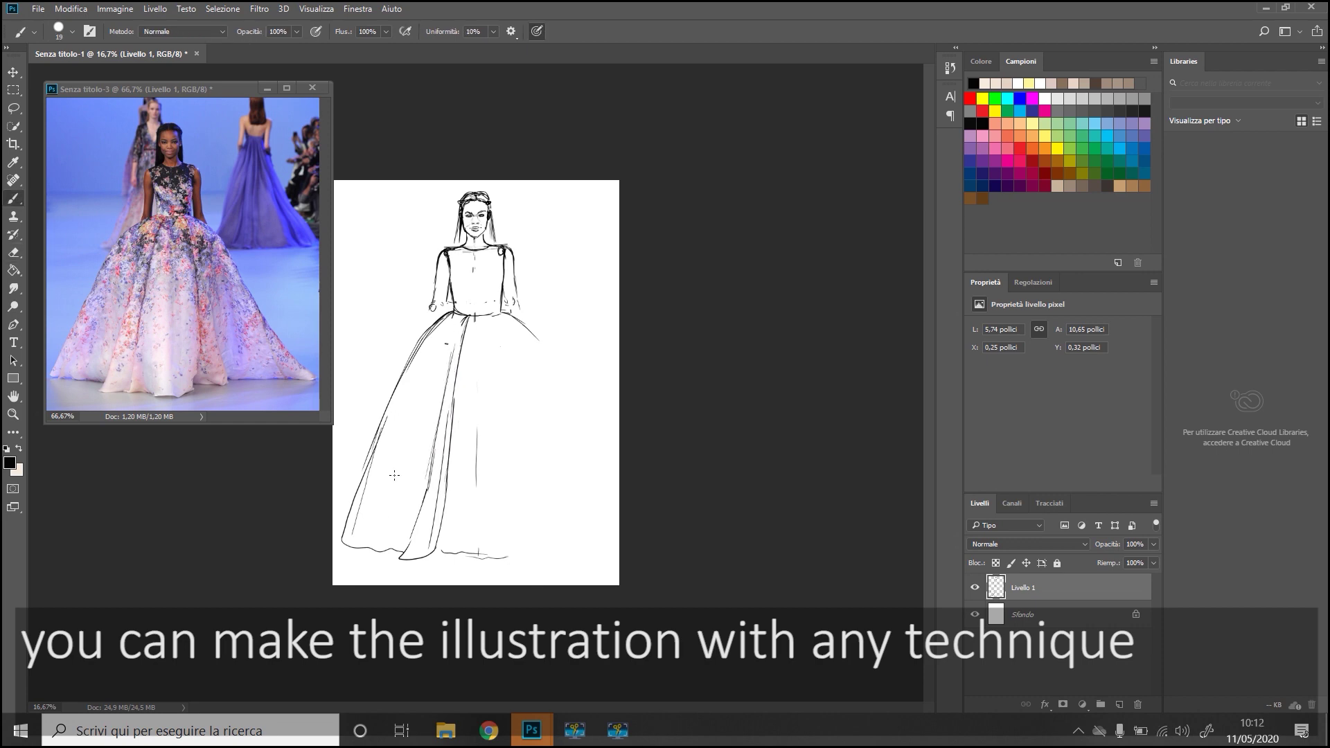
left_click_drag(415, 428, 365, 542)
mouse_move(493, 312)
left_mouse_down()
mouse_move(520, 546)
mouse_move(515, 388)
left_mouse_up()
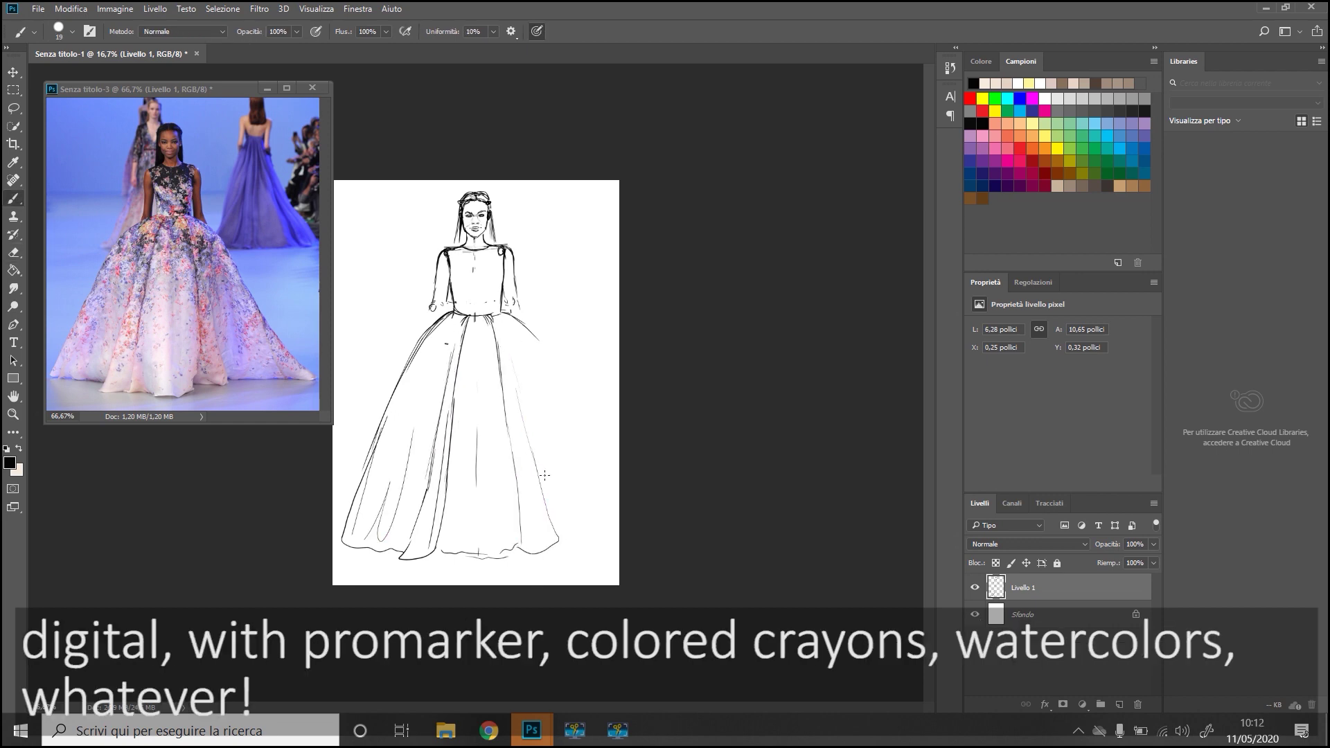
left_click_drag(514, 314, 604, 541)
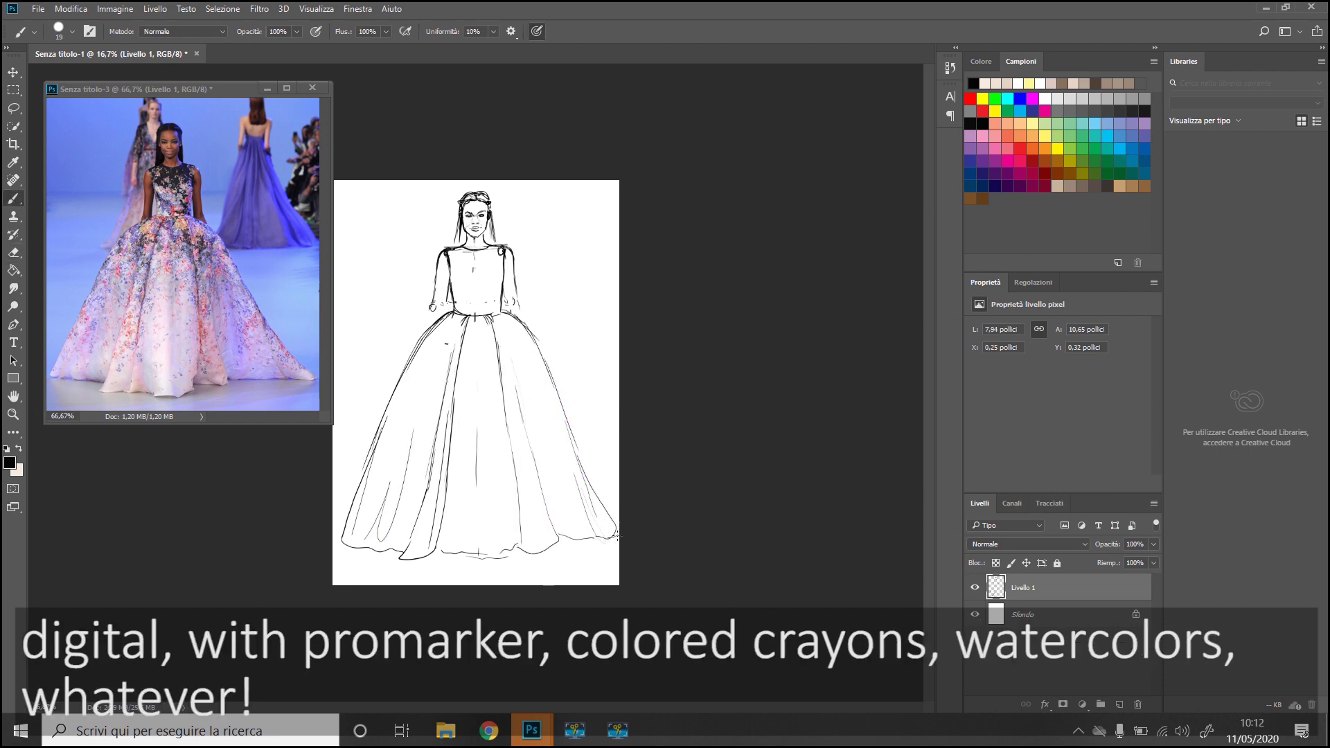
Stretch the sketch slightly and strengthen the left and right outer skirt contours.
key("ctrl+t")
left_click_drag(333, 382, 328, 382)
key("Return")
left_click_drag(540, 358, 575, 490)
left_click_drag(561, 432, 616, 541)
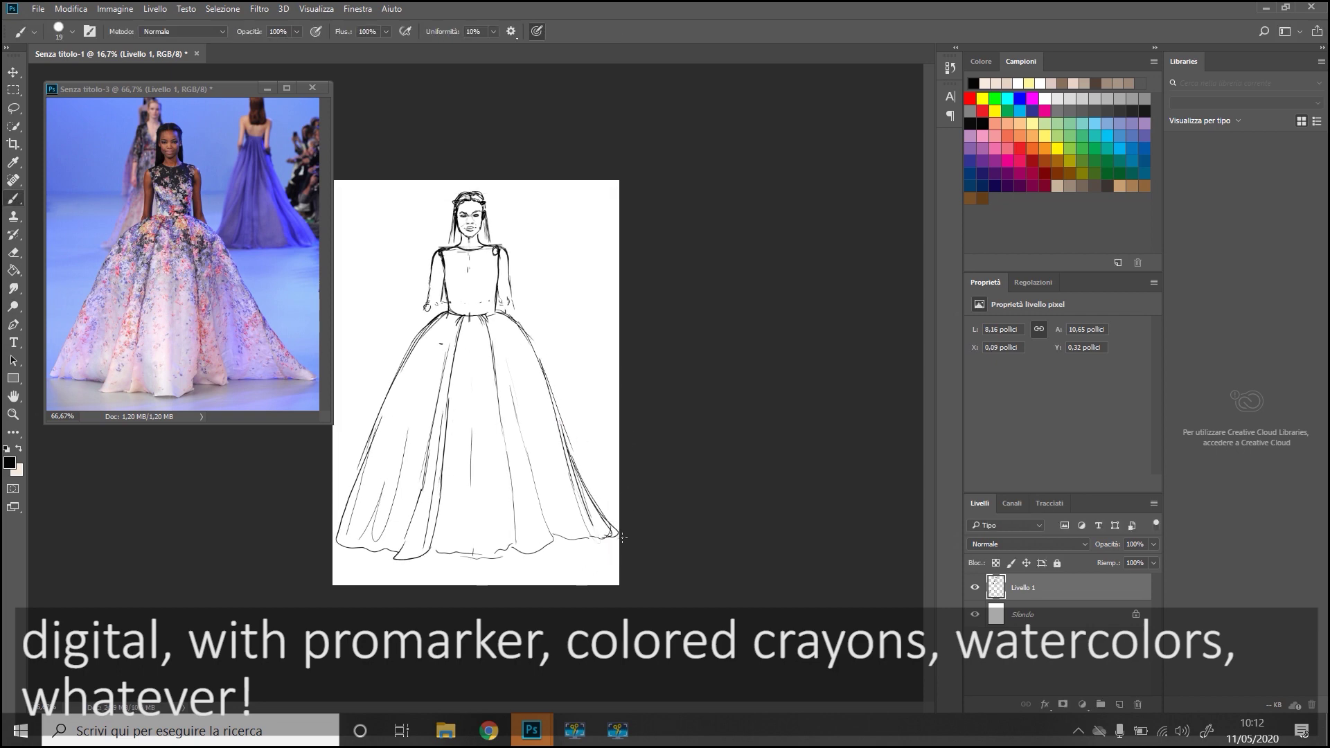
left_click_drag(430, 319, 354, 496)
left_click_drag(385, 415, 352, 544)
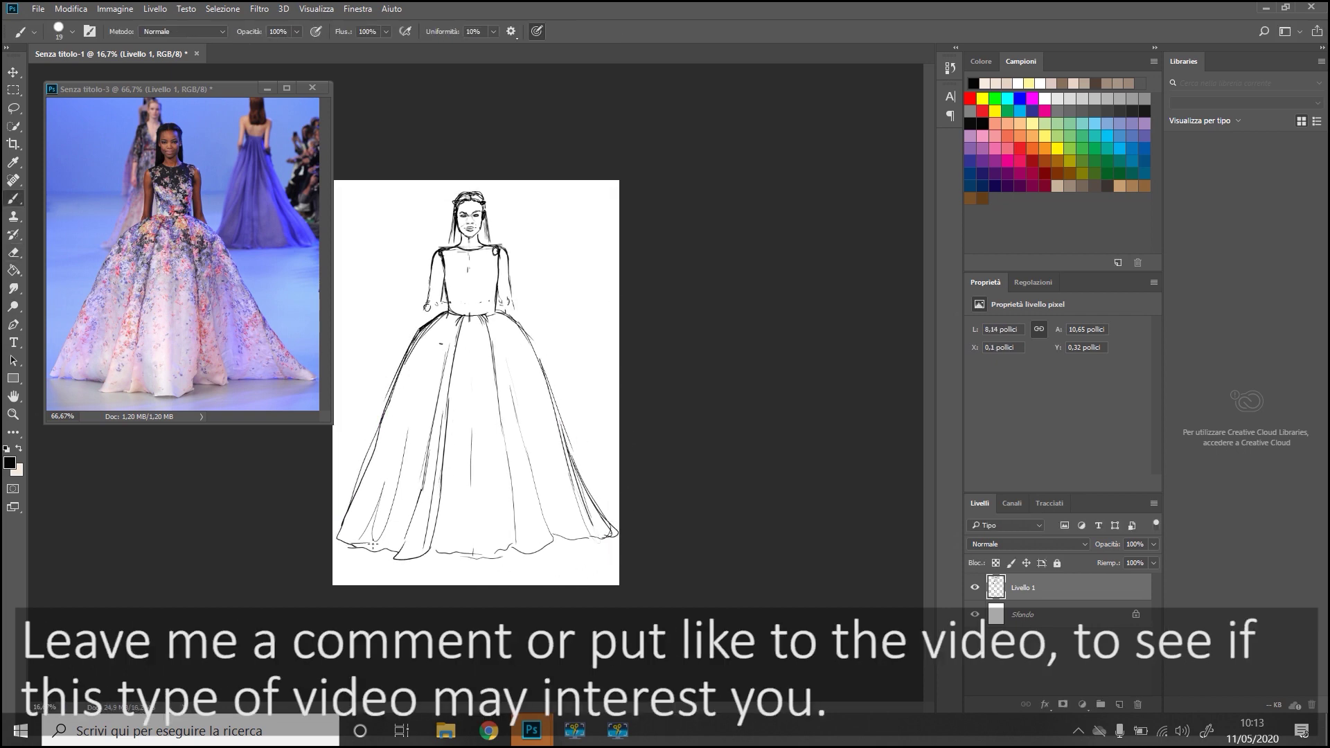
left_click_drag(525, 324, 557, 406)
Refine the right hand, hip and bodice waistline, then draw three hair strands.
key("ctrl+plus")
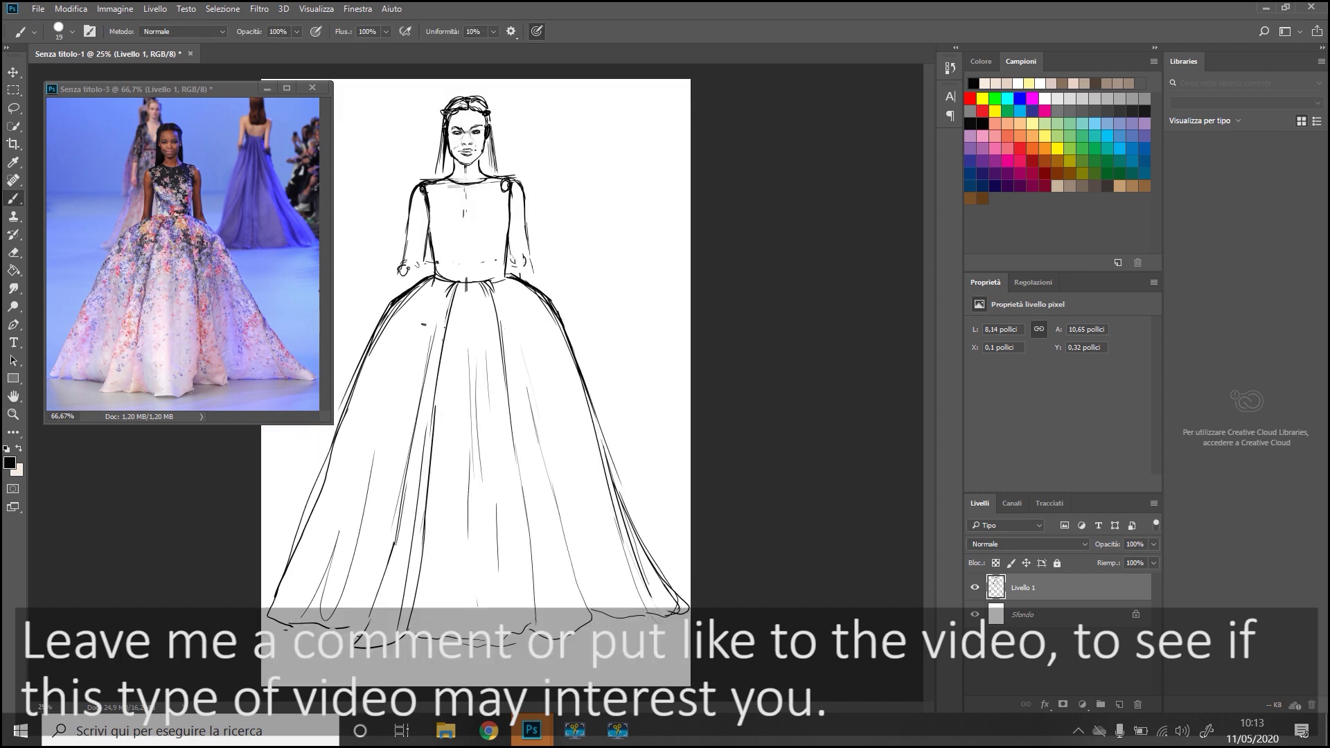
mouse_move(524, 228)
left_mouse_down()
mouse_move(513, 277)
mouse_move(537, 302)
left_mouse_up()
left_click_drag(445, 241, 485, 240)
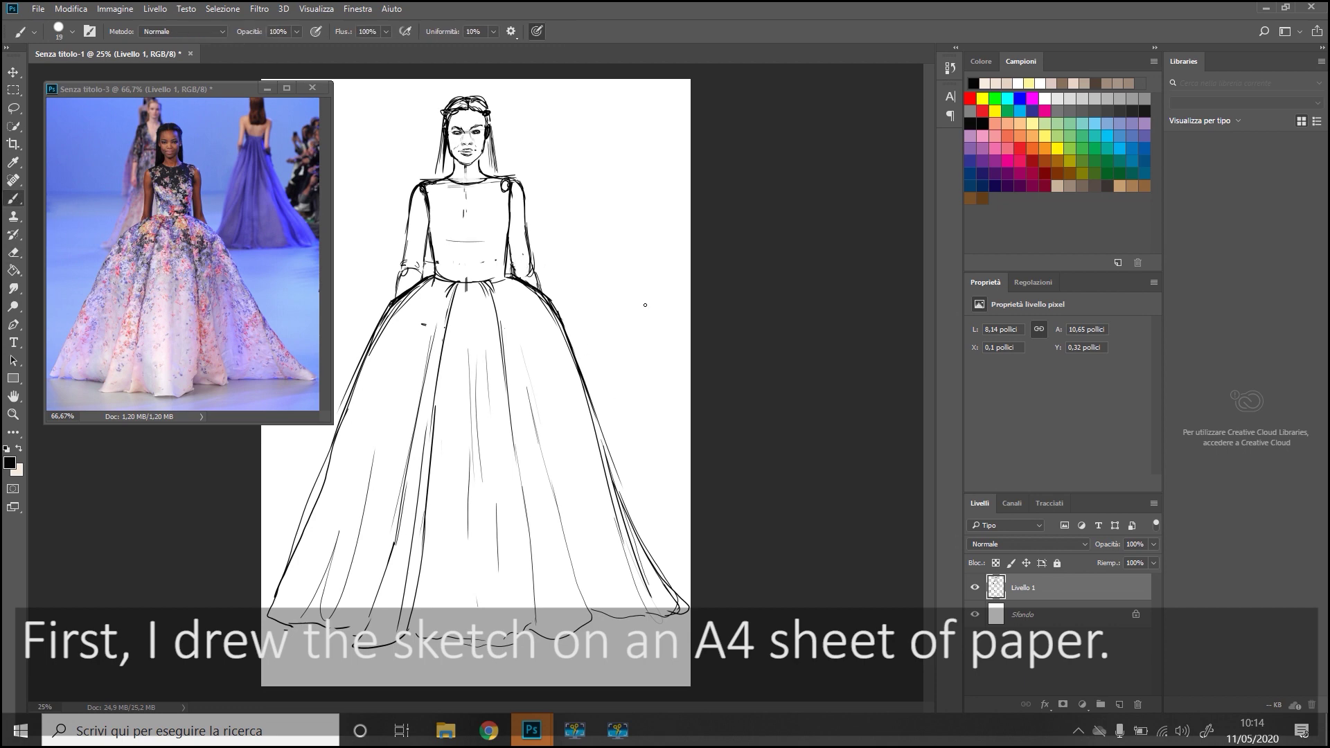
key("ctrl+plus")
left_click_drag(464, 210, 453, 291)
left_click_drag(533, 243, 531, 291)
mouse_move(523, 184)
left_mouse_down()
mouse_move(534, 216)
mouse_move(455, 294)
left_mouse_up()
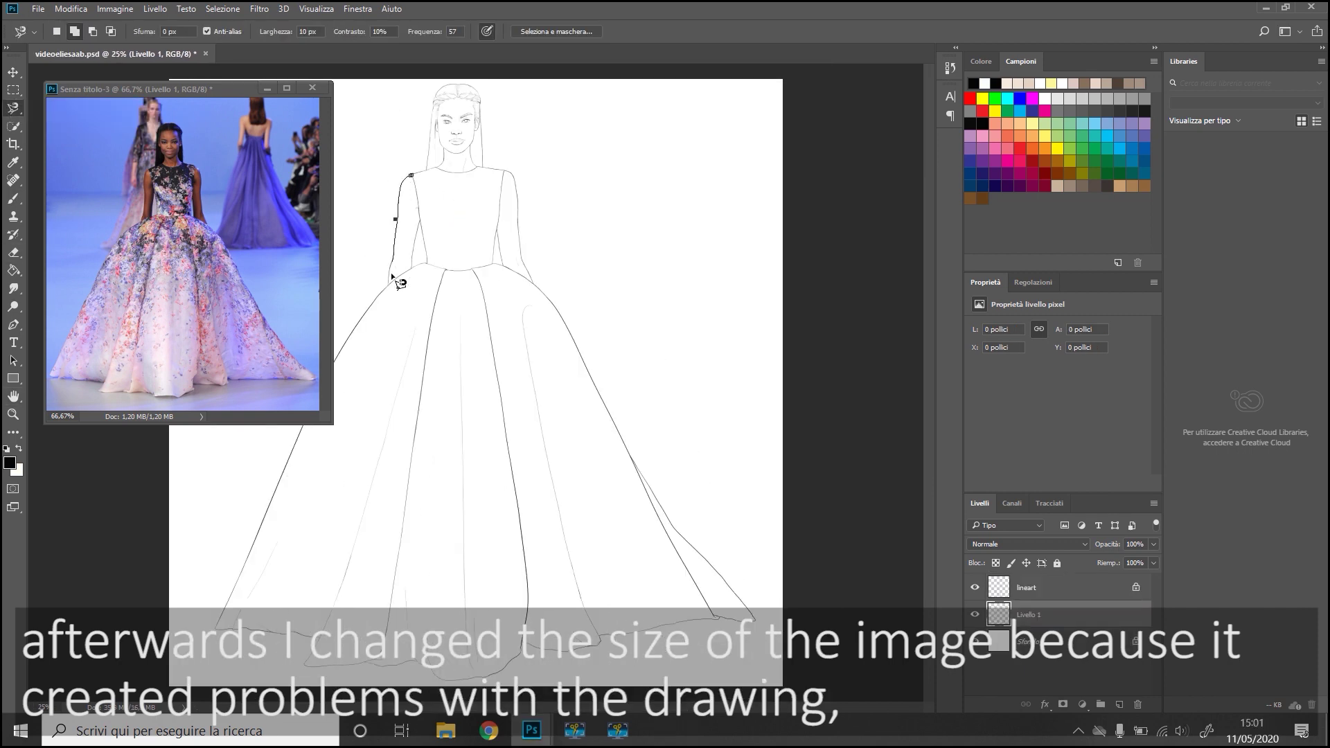
Select both arms and the face and neck with the Magnetic Lasso.
double_click(391, 280)
left_click(506, 173, "shift")
double_click(532, 281)
left_click(434, 101, "shift")
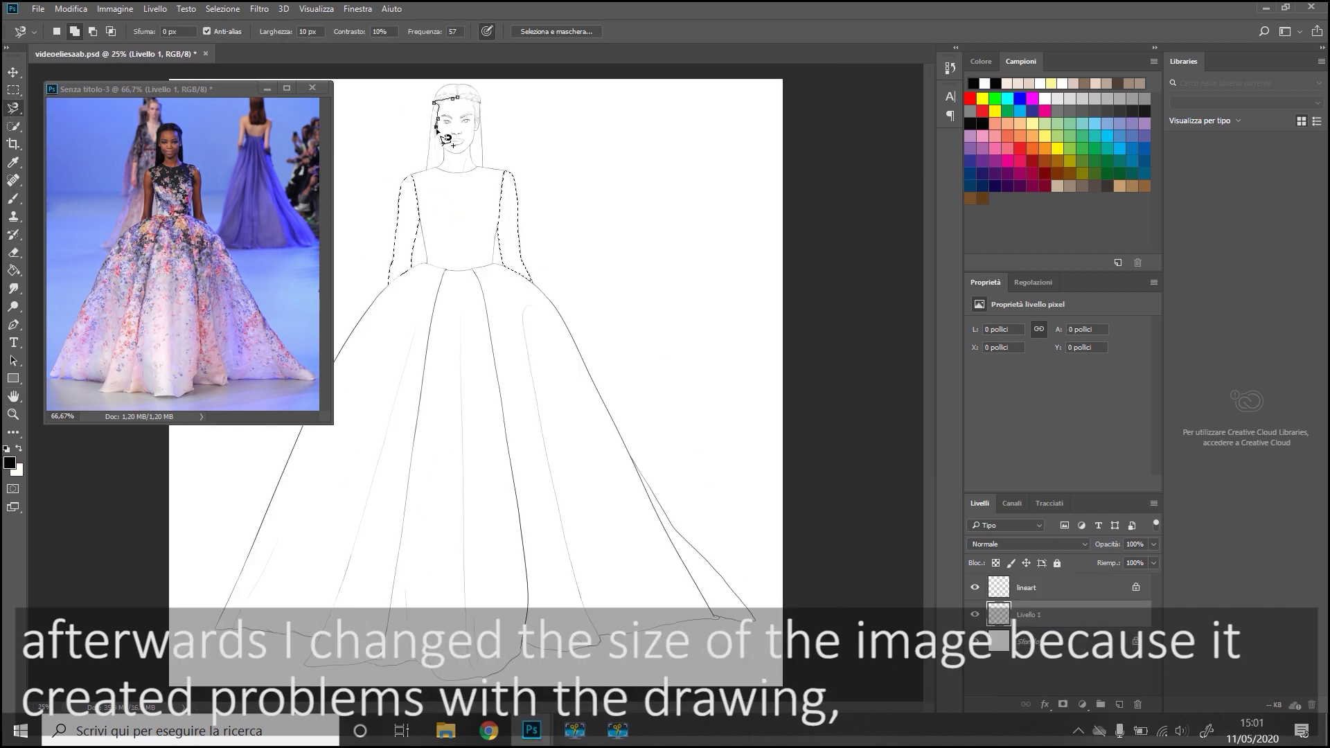
double_click(485, 169)
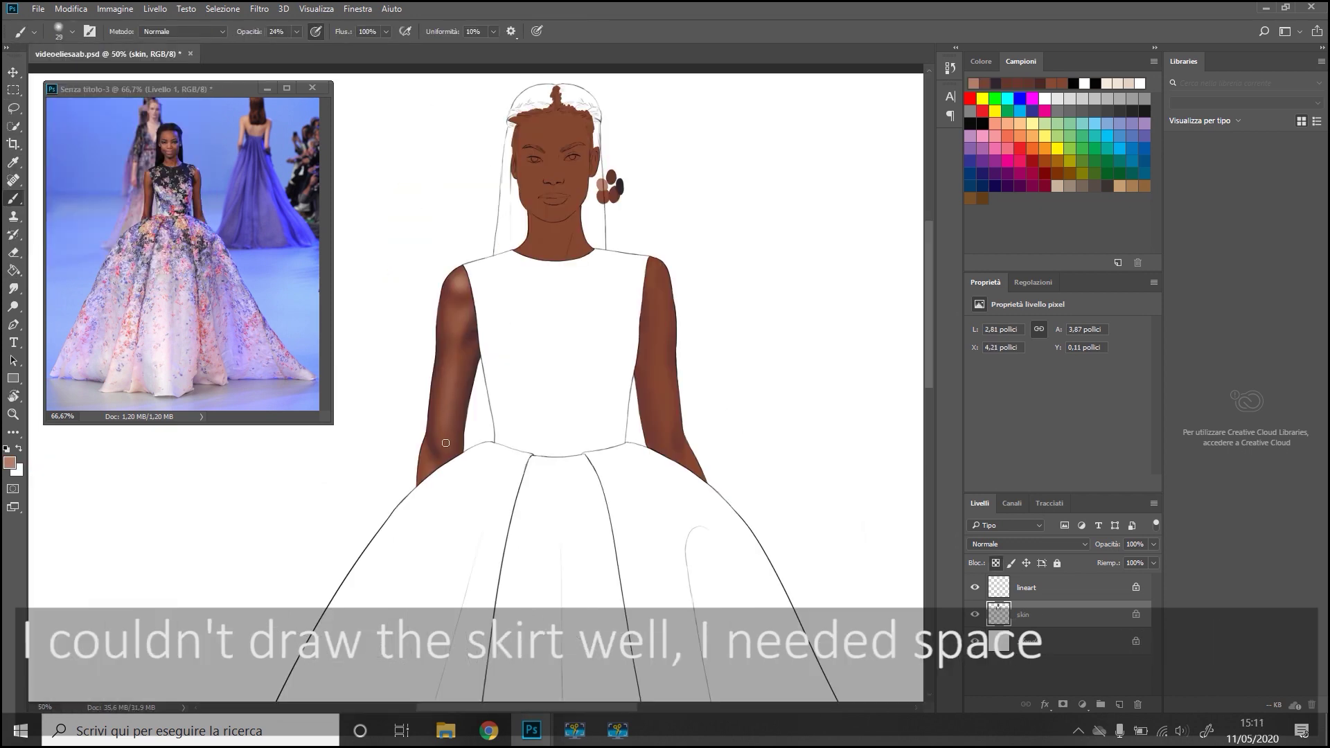
Paint a highlight along the left arm using dark brown skin tones sampled from the canvas.
left_click_drag(446, 442, 451, 411)
left_click(425, 454, "alt")
scroll(478, 263, "down", 2)
scroll(641, 410, "up", 3)
left_click(459, 256, "alt")
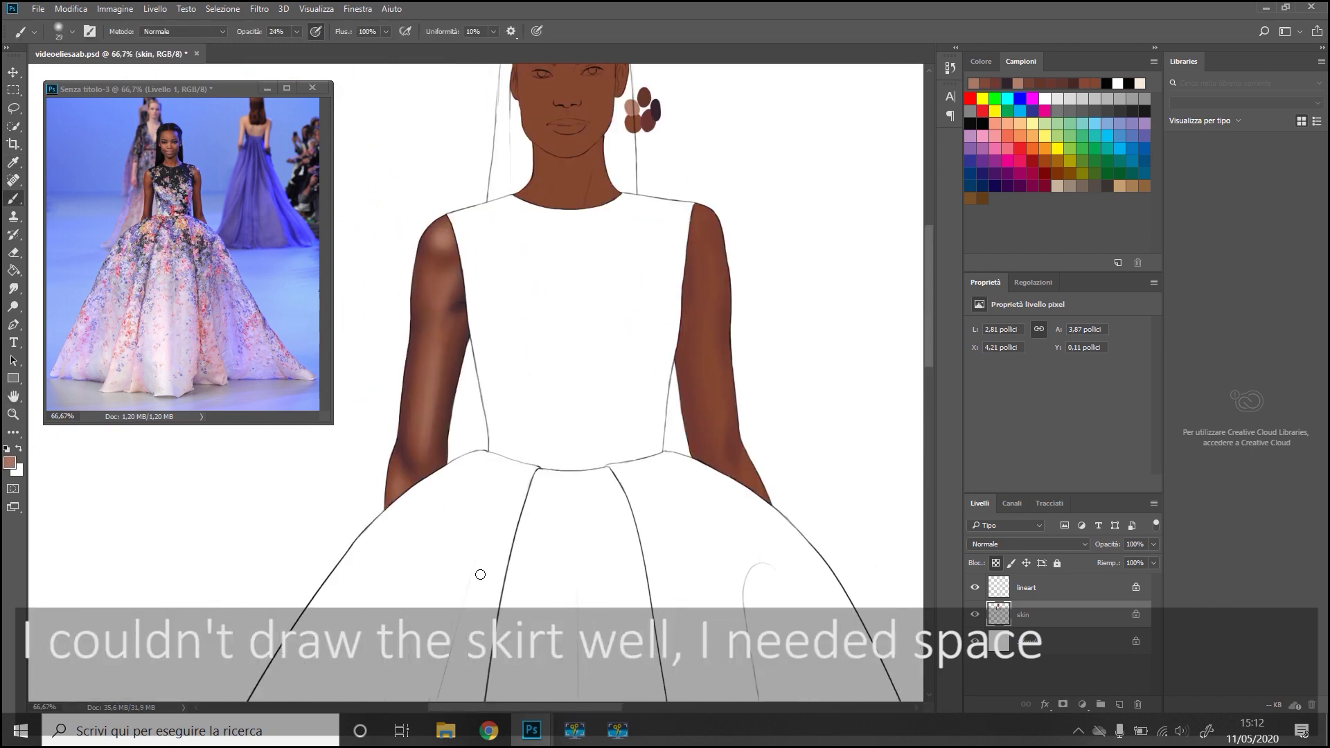
left_click_drag(770, 279, 608, 223)
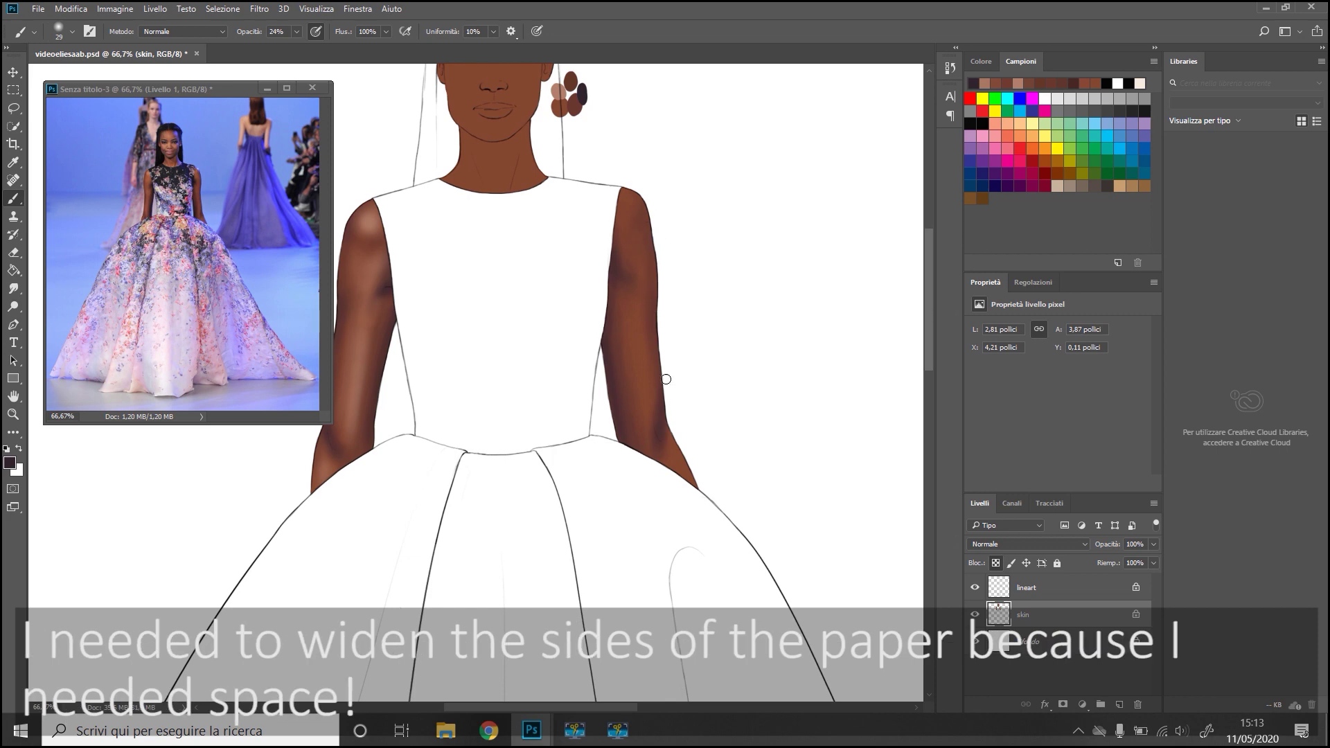
Paint lighter brown-pink highlights on the right shoulder and down the right arm.
left_click(559, 88, "alt")
left_click_drag(631, 206, 640, 240)
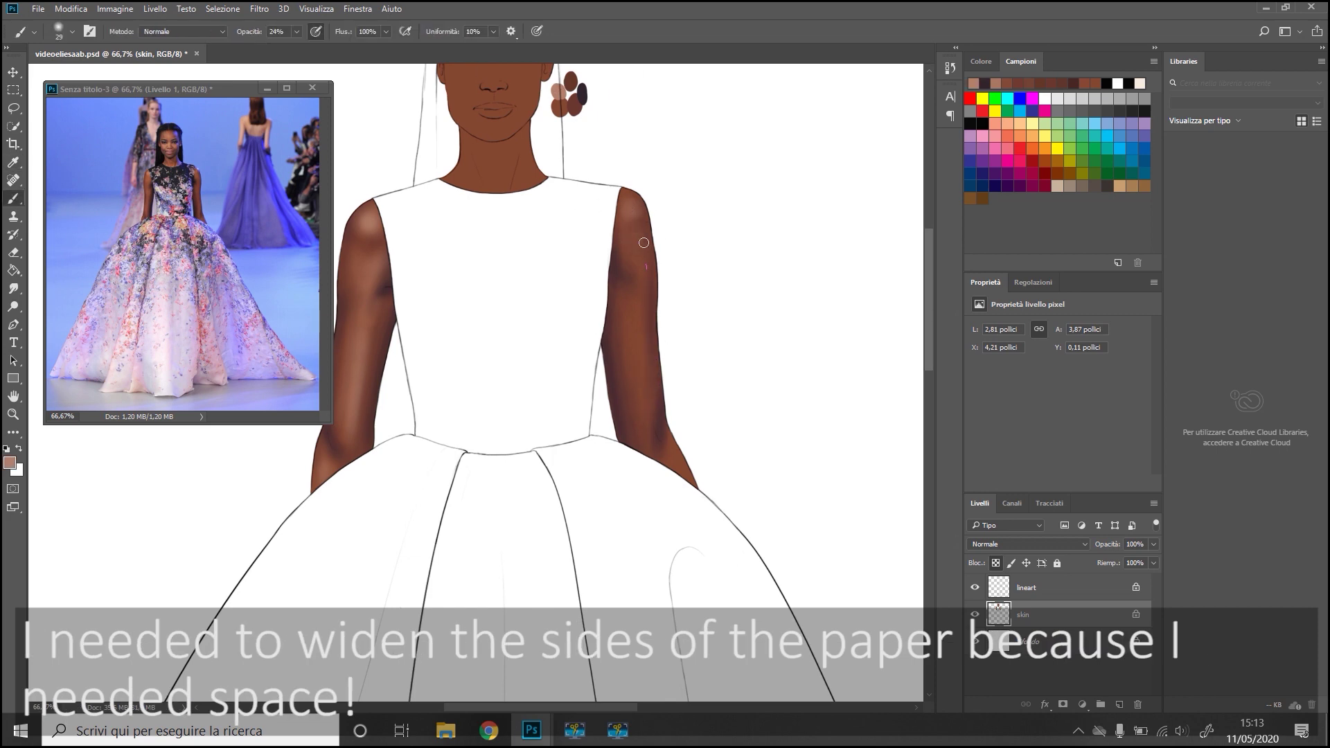
left_click(627, 195, "alt")
mouse_move(639, 350)
left_mouse_down()
mouse_move(646, 426)
mouse_move(628, 359)
left_mouse_up()
left_click(73, 36)
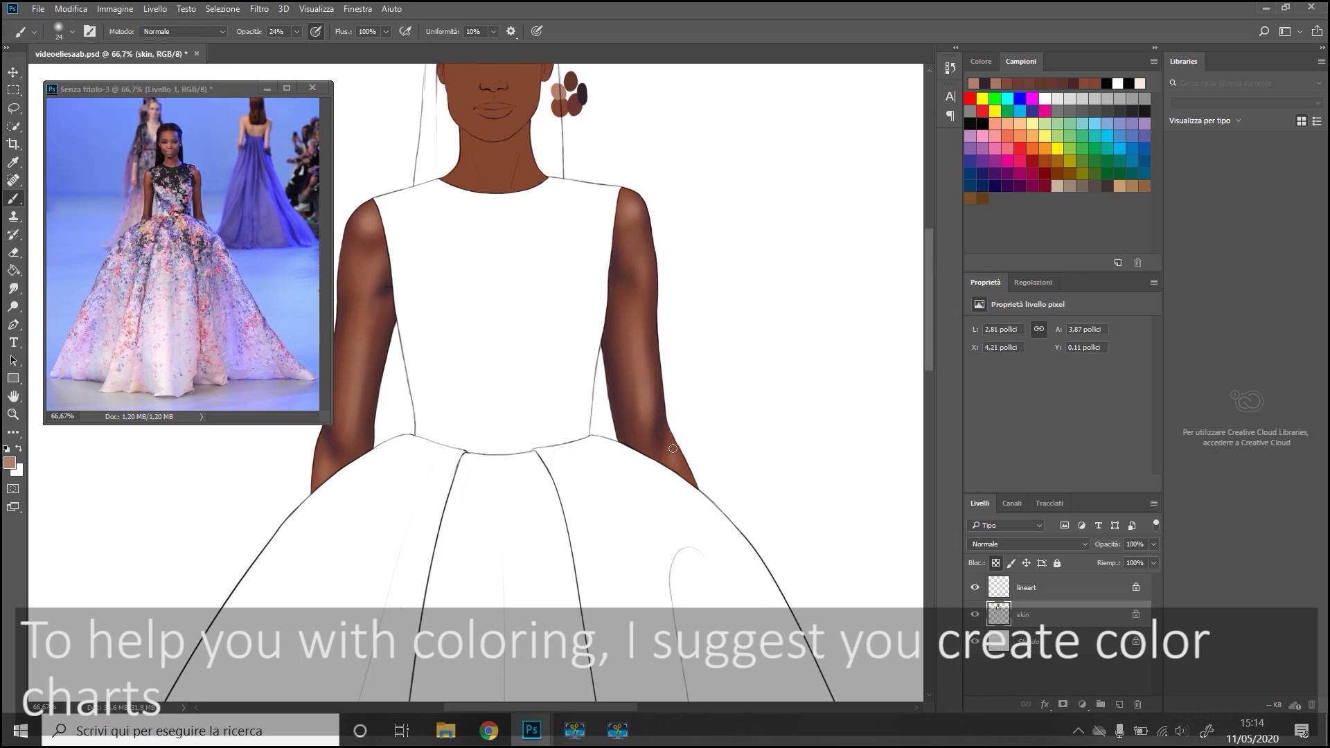
left_click(671, 445, "alt")
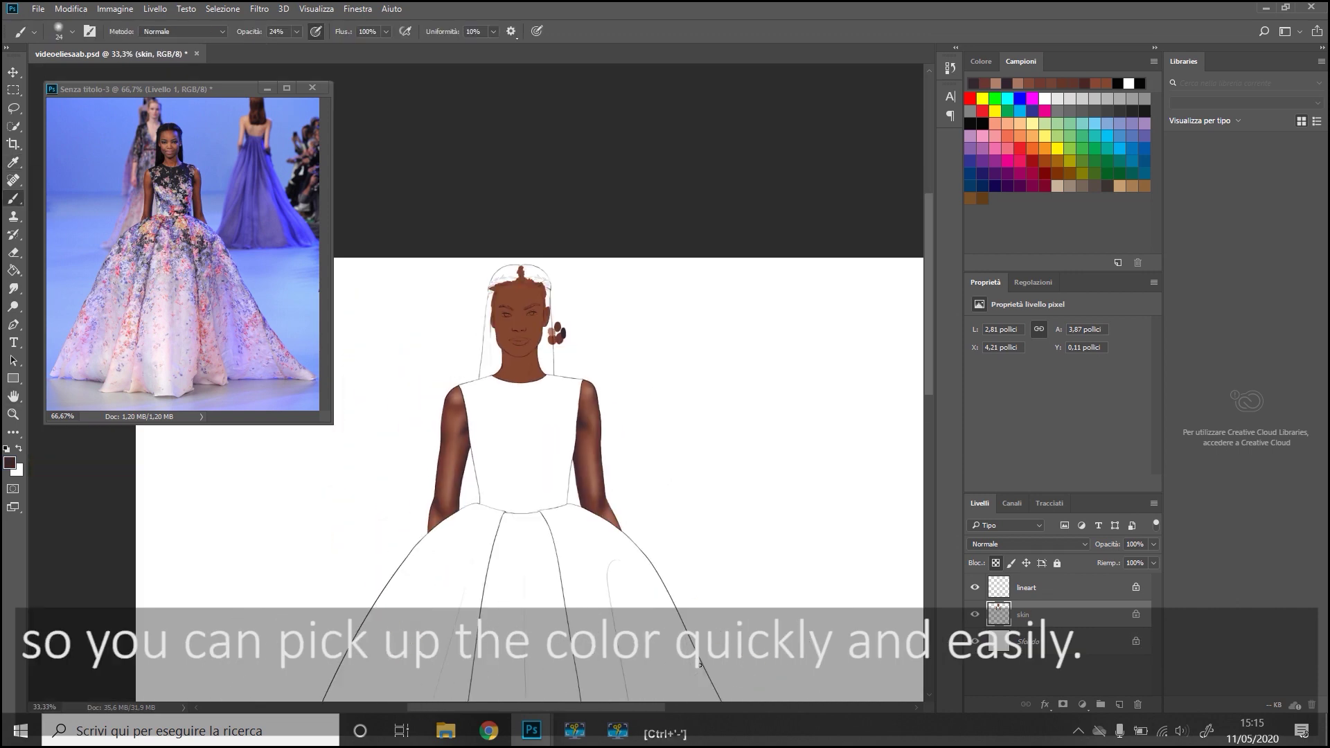
Paint a light brown stroke down the neck with a resized brush.
key("ctrl+minus")
key("ctrl+minus")
key("bracketright")
key("bracketright")
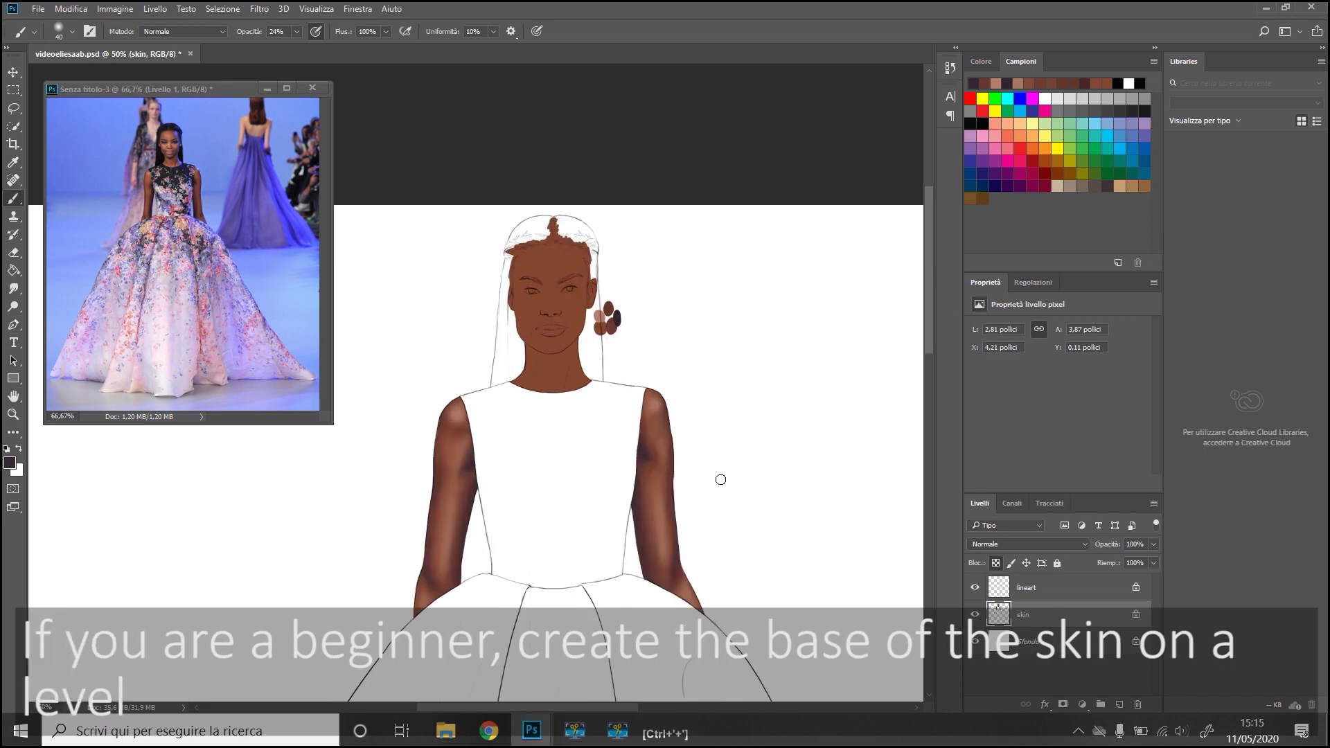
key("b")
left_click(528, 365, "alt")
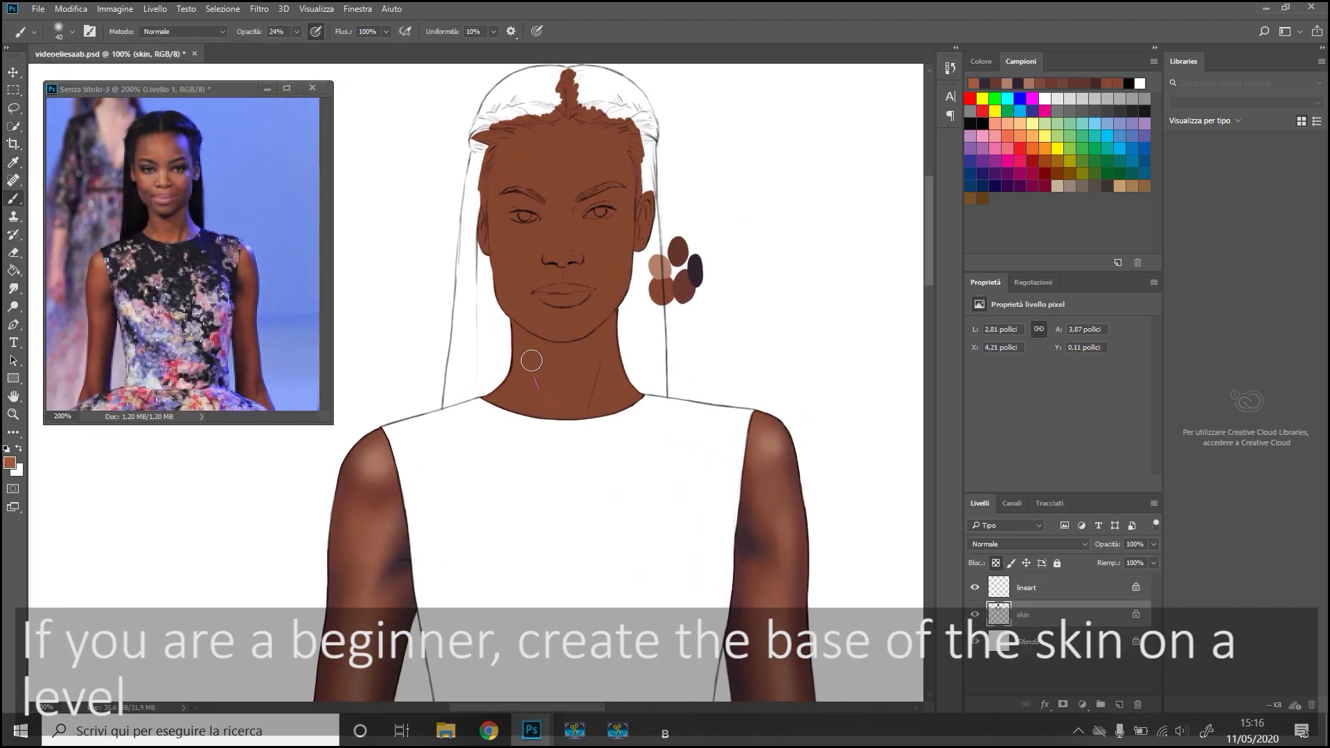
right_click(559, 381)
left_click(559, 381)
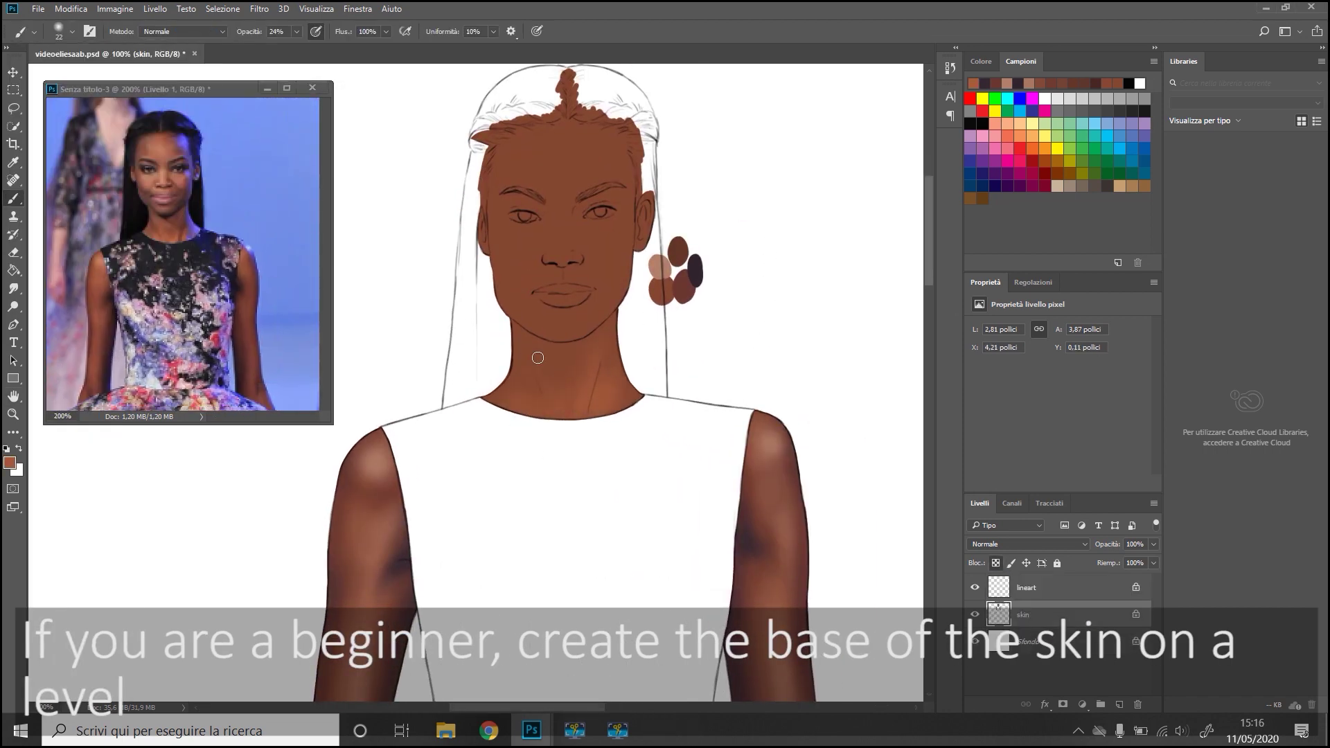
left_click(532, 354, "alt")
right_click(582, 416)
left_click_drag(582, 418, 599, 350)
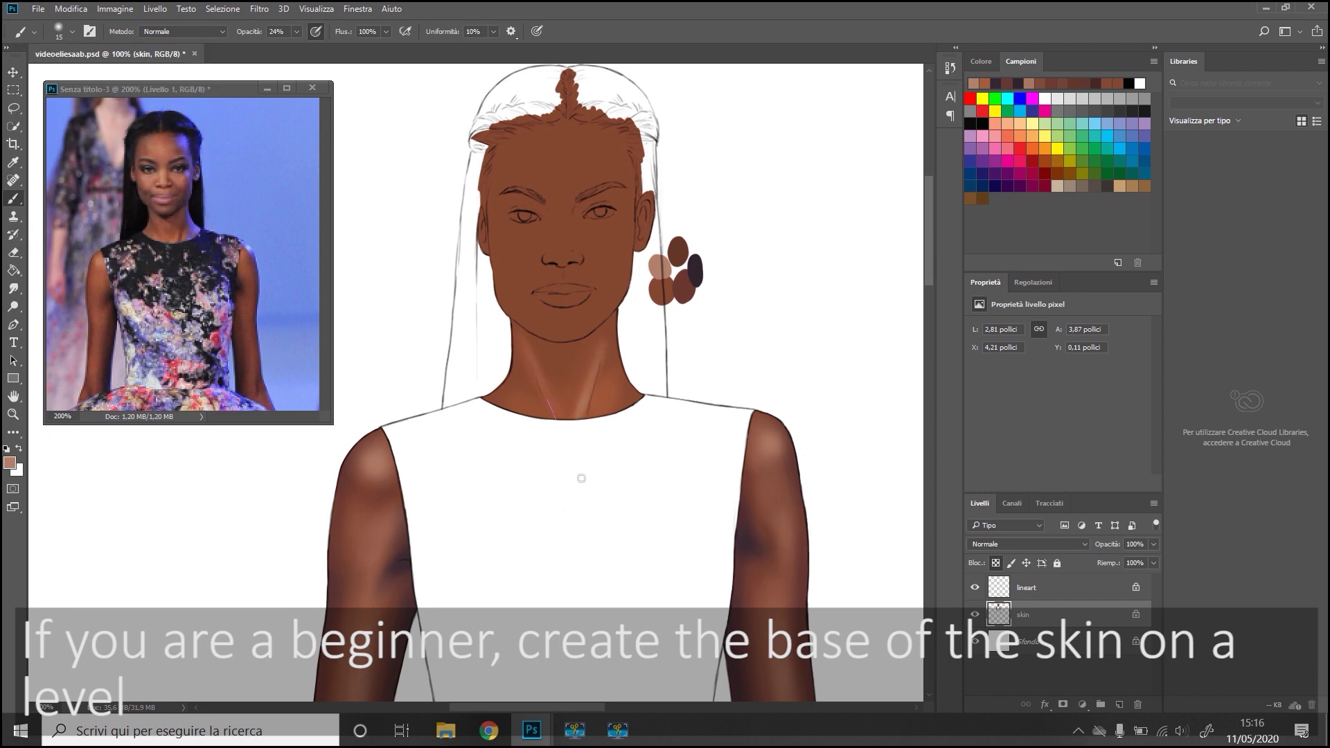
Shade darker brown shadow down the neck and along its left side.
left_click(549, 362, "alt")
key("bracketright")
key("bracketright")
mouse_move(581, 345)
left_mouse_down()
mouse_move(582, 383)
mouse_move(604, 398)
left_mouse_up()
key("bracketleft")
key("bracketleft")
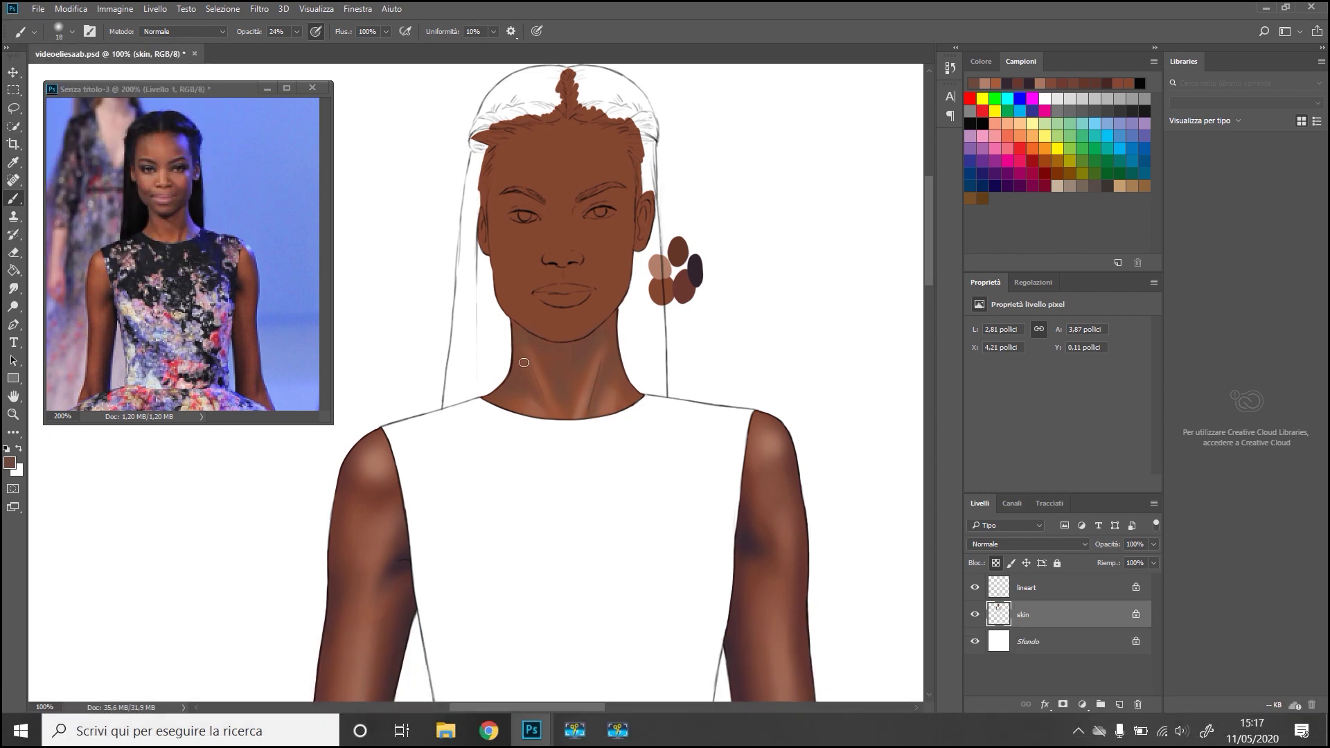
left_click(694, 284, "alt")
left_click(186, 226, "alt")
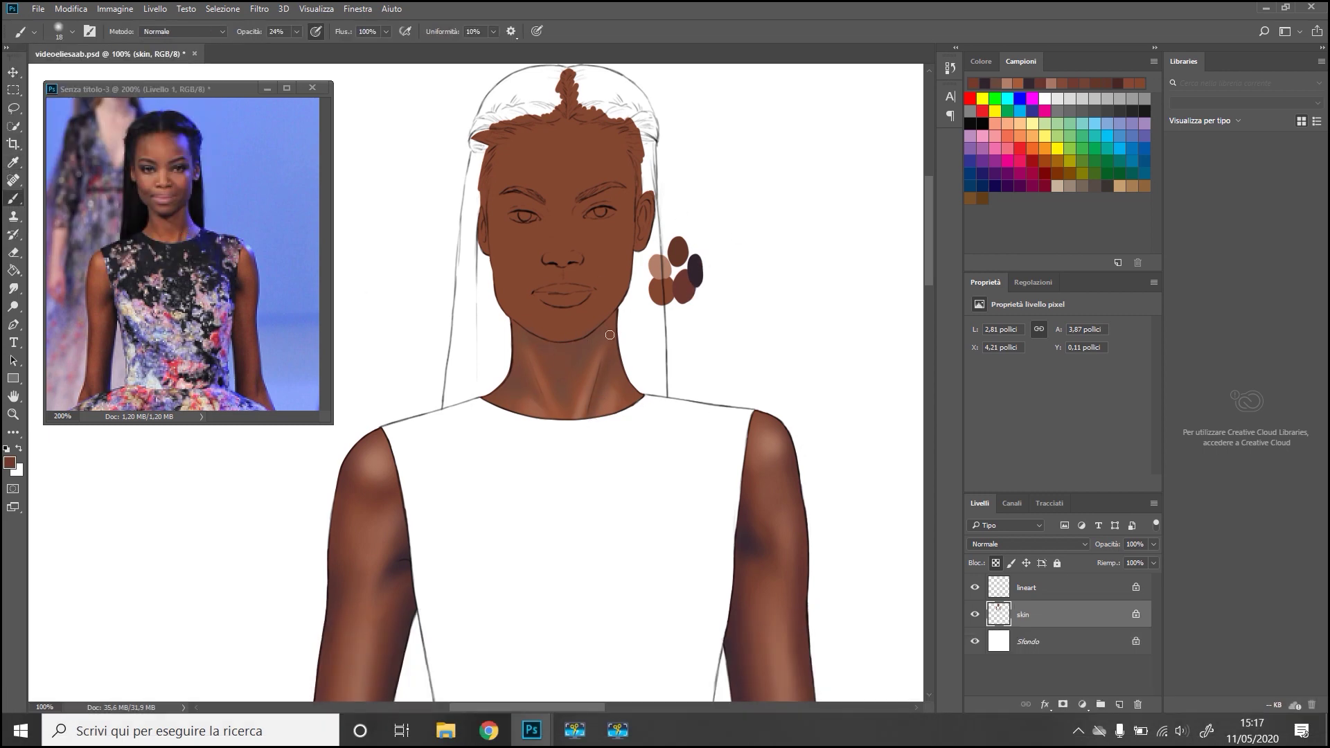
left_click(523, 352, "alt")
left_click_drag(518, 332, 520, 357)
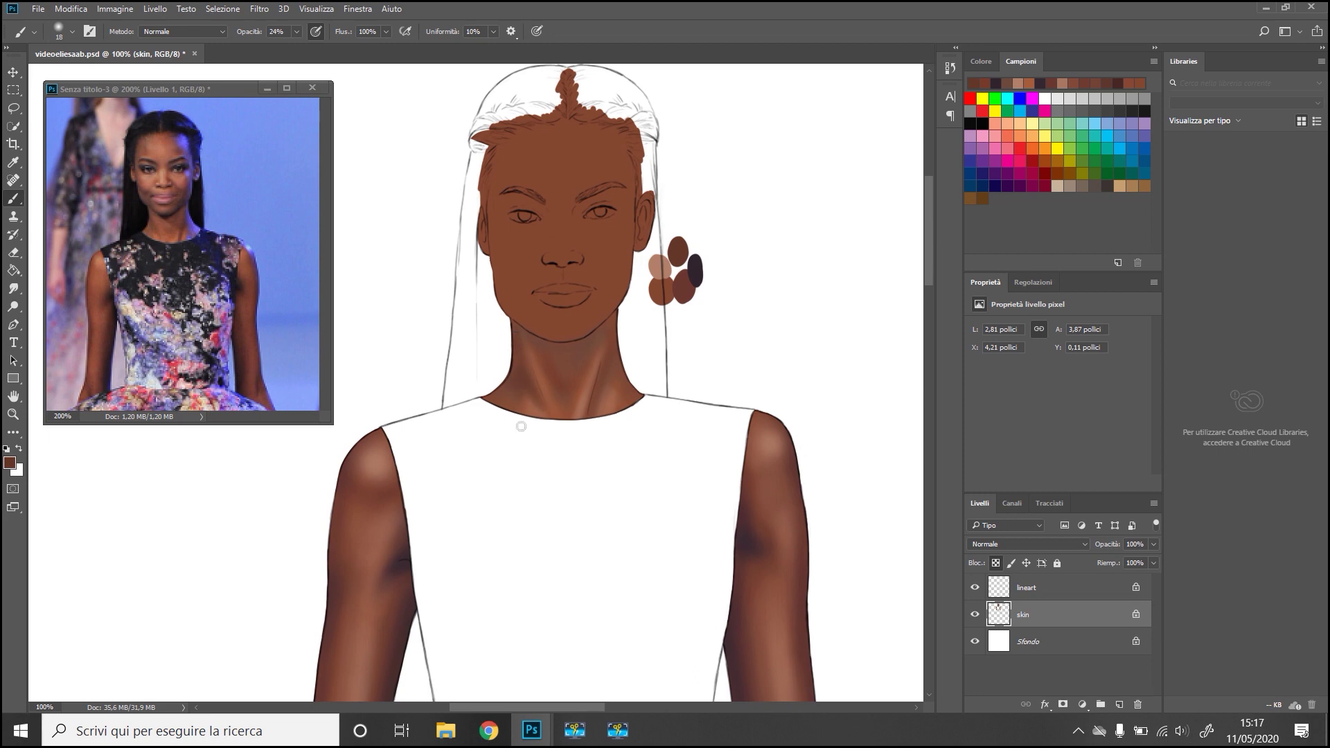
Sample darker browns for the neck and rotate the view around it.
left_click(662, 300, "alt")
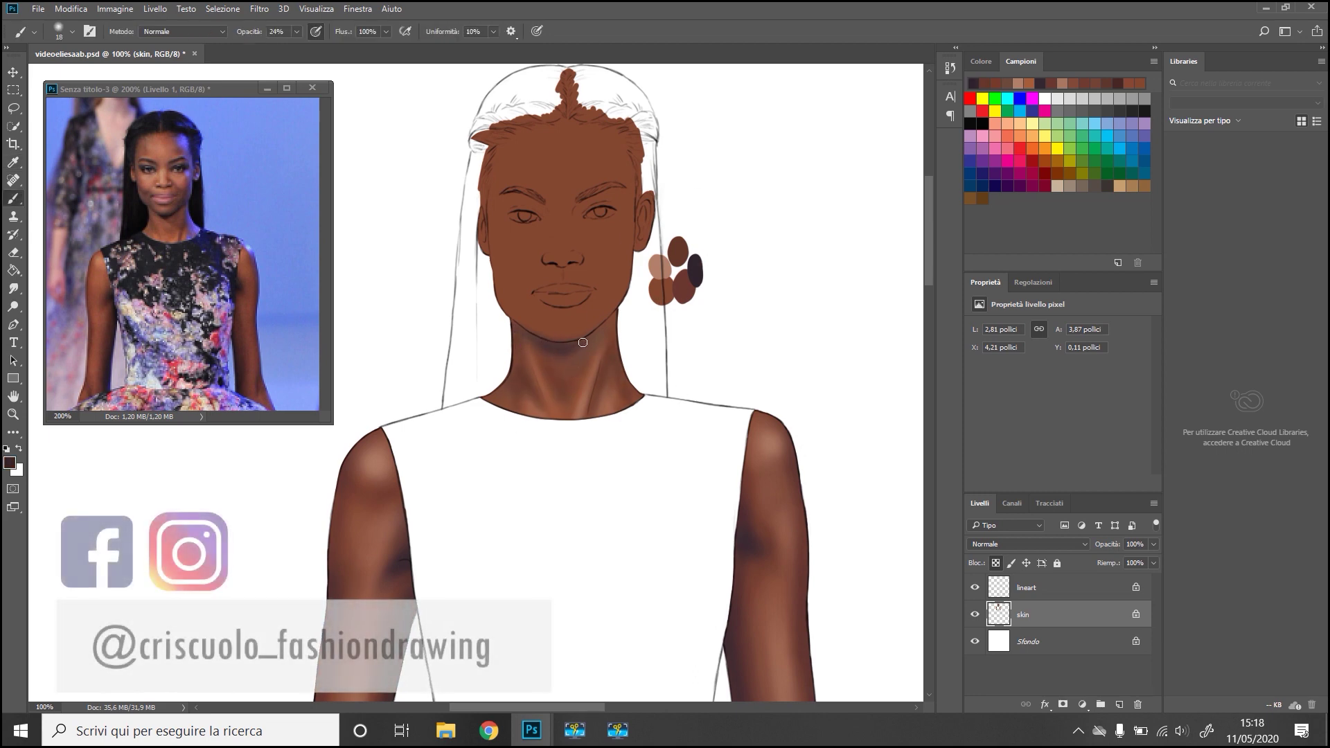
left_click(518, 336, "alt")
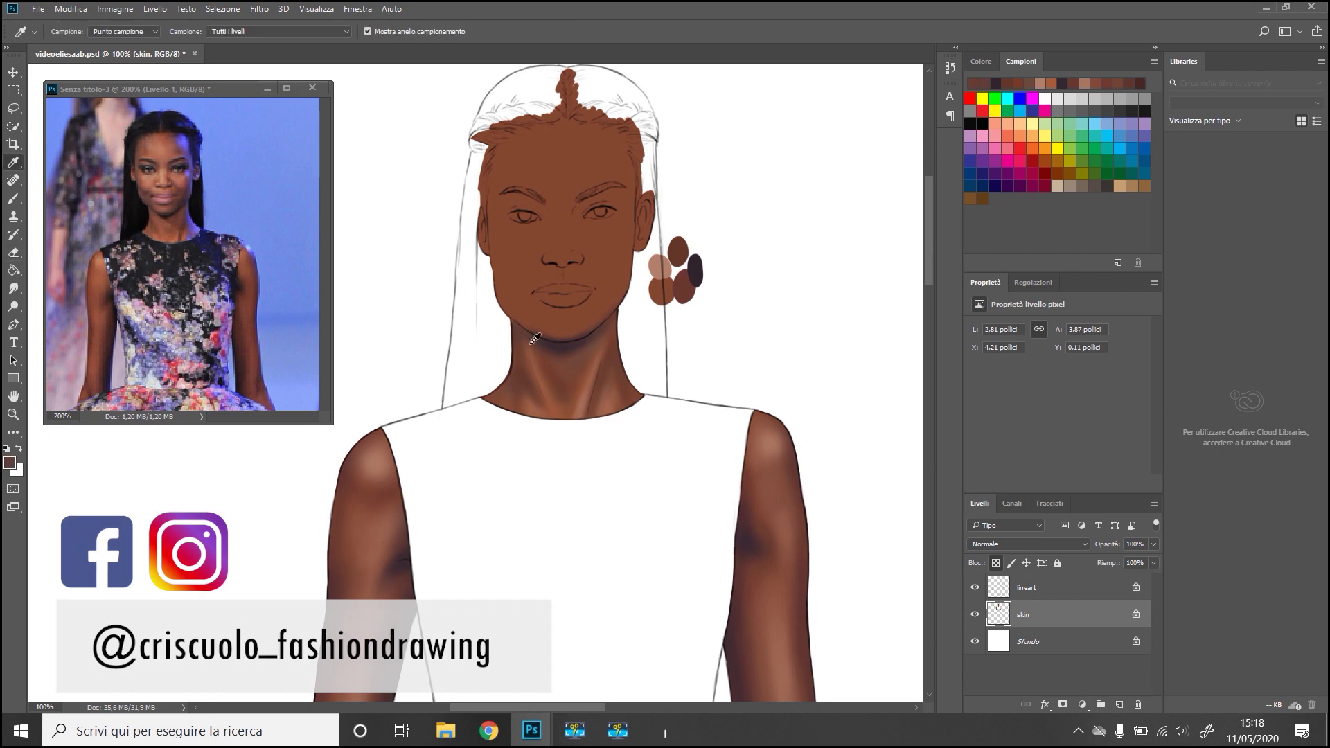
left_click(691, 258, "alt")
key("ctrl+plus")
left_click_drag(363, 282, 641, 250)
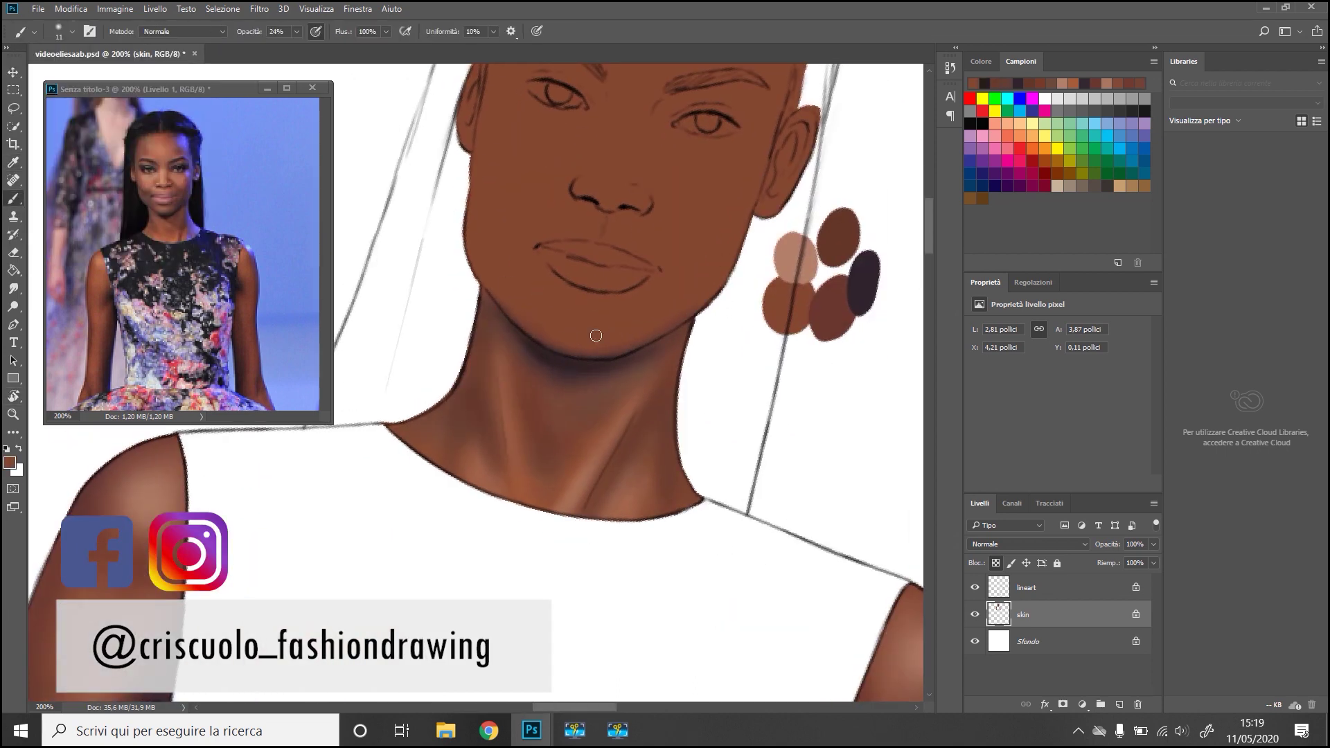
Reset the rotated view, then shade both cheeks and highlight the nose bridge.
key("r")
key("Escape")
key("ctrl+minus")
key("ctrl+minus")
key("ctrl+minus")
key("ctrl+minus")
key("ctrl+plus")
key("ctrl+plus")
key("ctrl+plus")
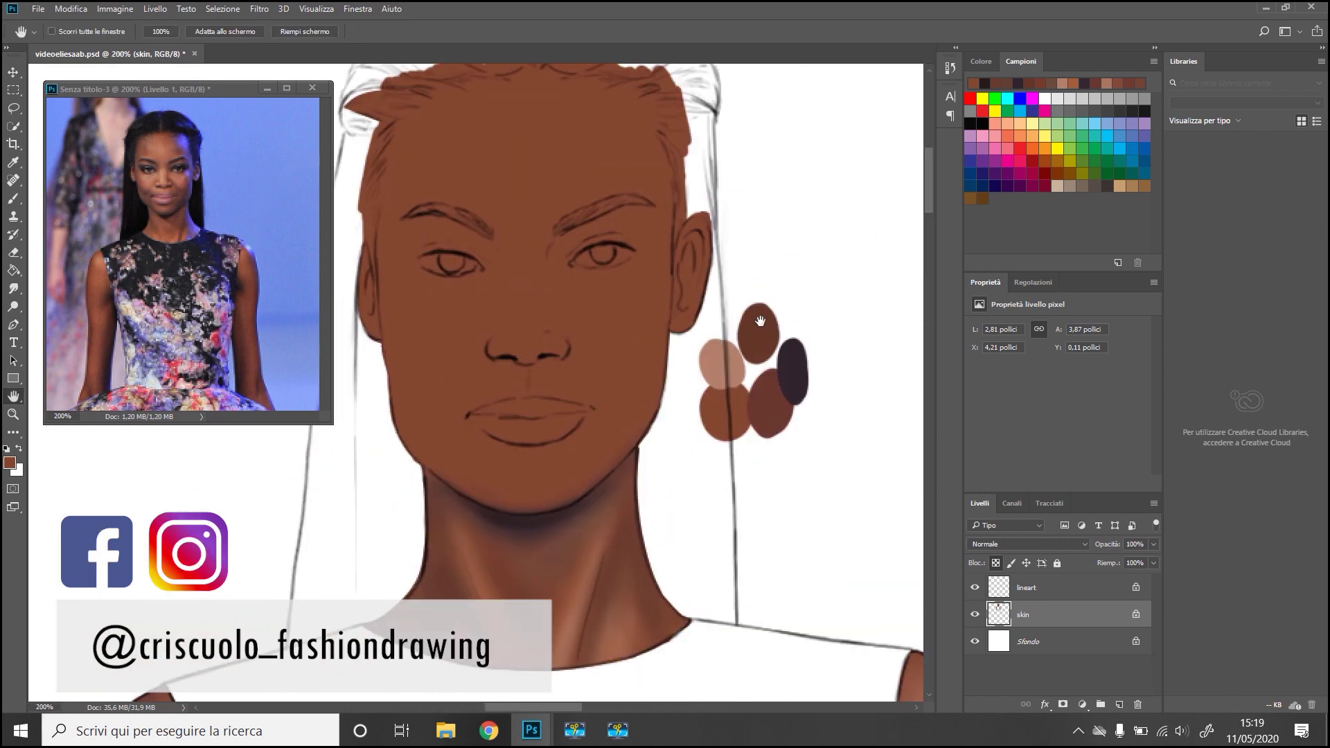
key("b")
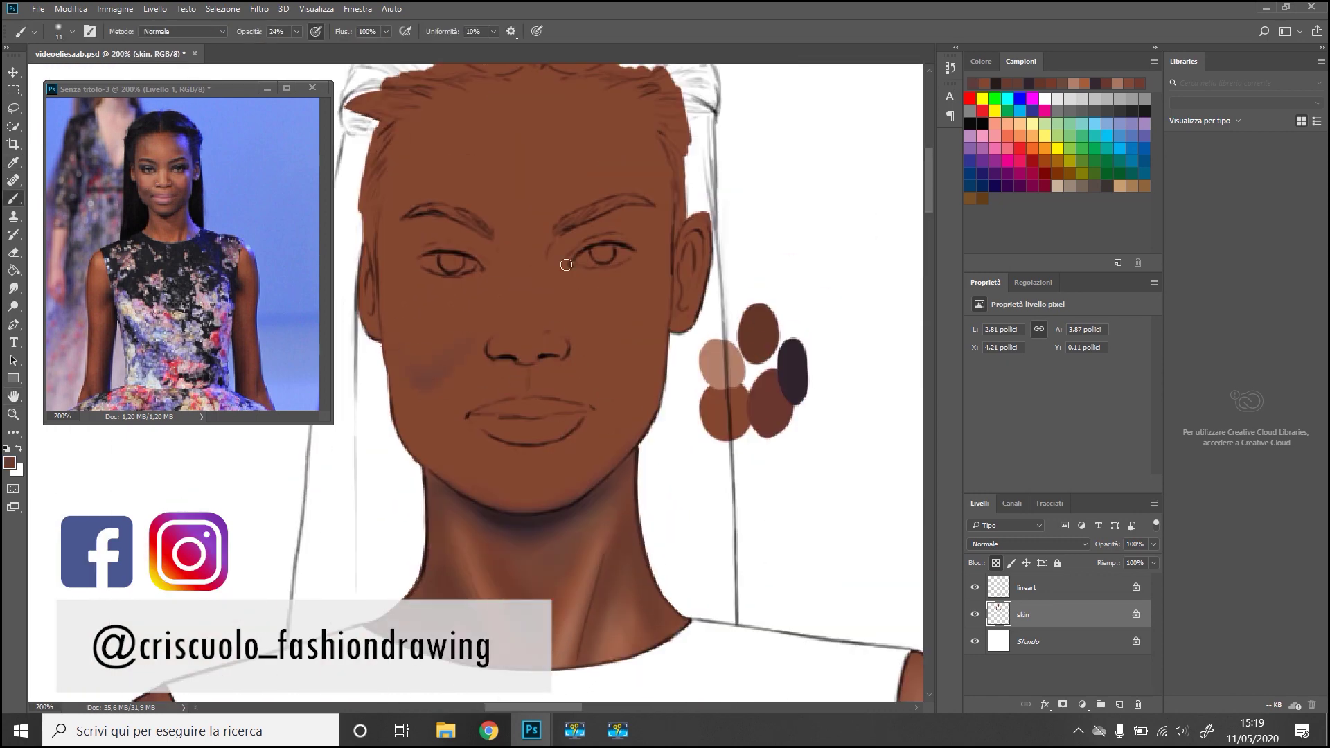
left_click_drag(613, 374, 648, 364)
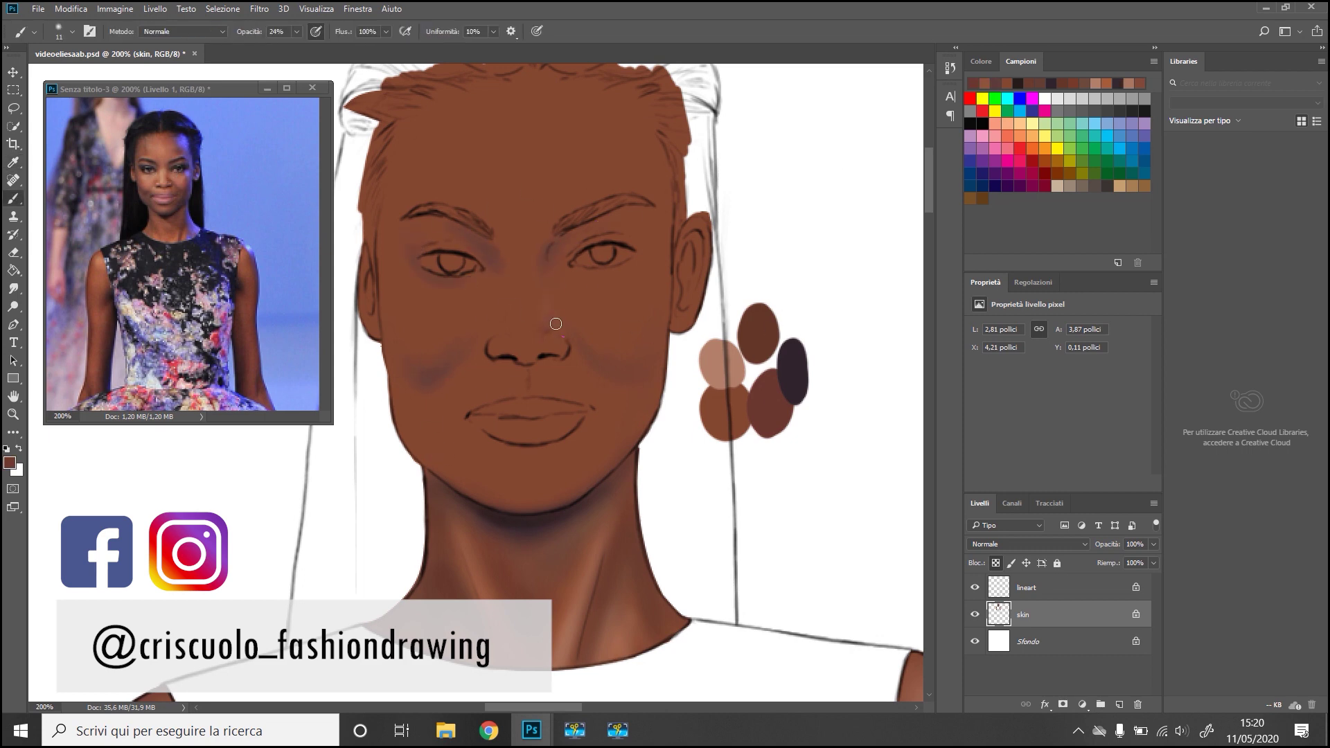
left_click_drag(402, 295, 405, 340)
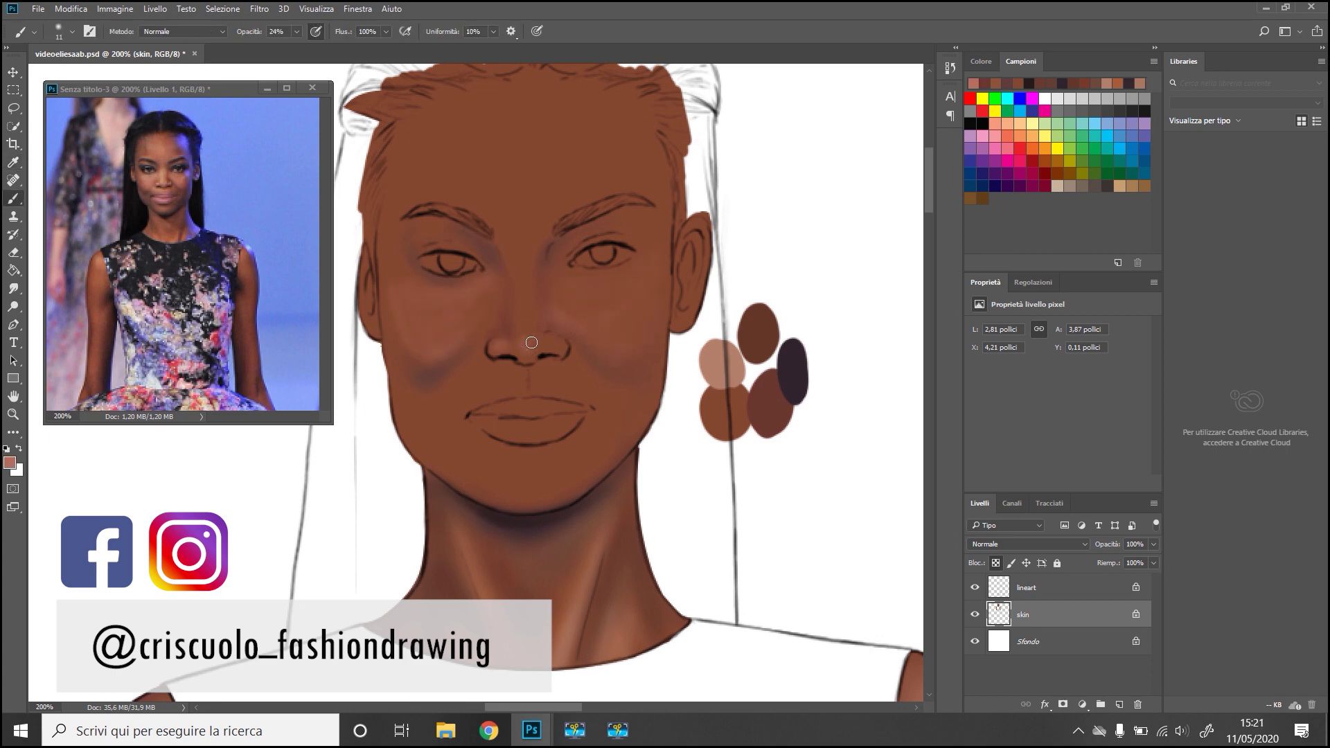
left_click_drag(519, 275, 518, 244)
Set a smaller brush at 42% opacity and paint the white of the left eye.
left_click(515, 358, "alt")
key("[")
key("[")
key("[")
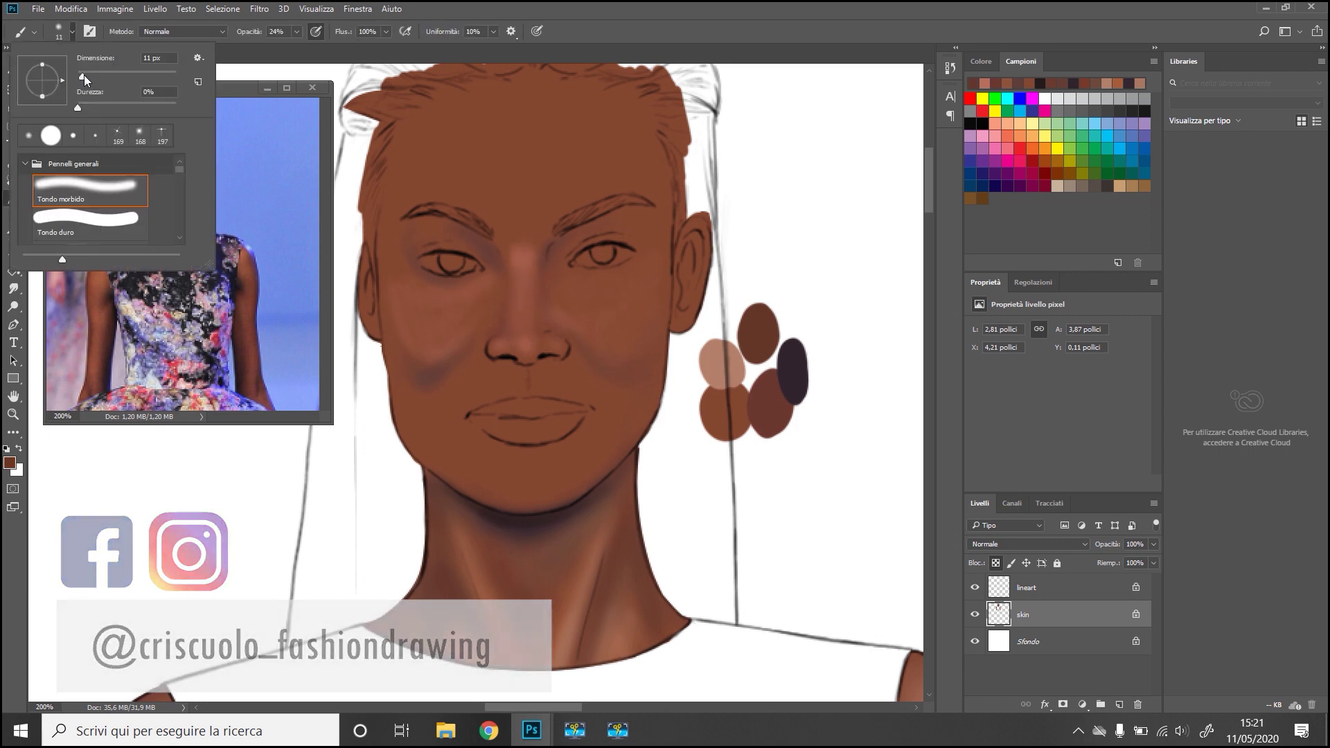
key("4")
key("2")
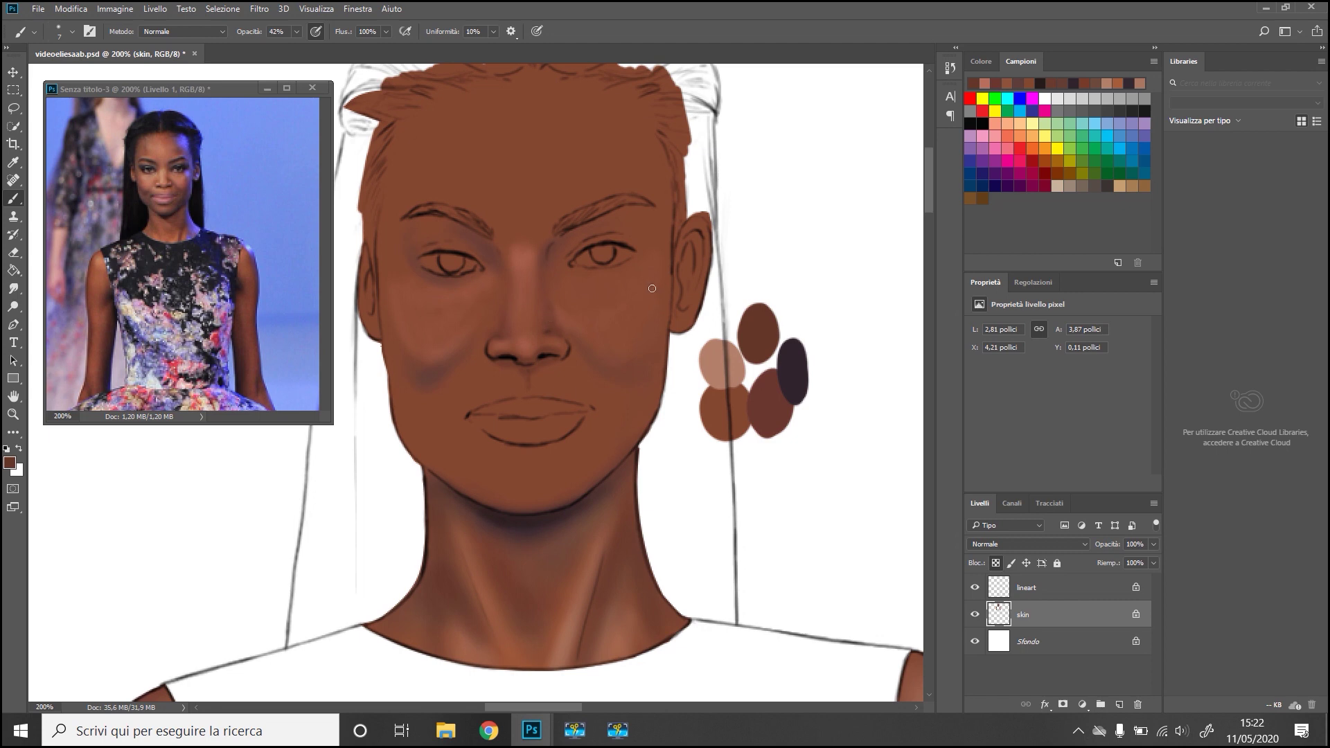
left_click(179, 165, "alt")
left_click_drag(430, 262, 474, 266)
Lighten both eye whites with white, darken both irises, and shadow the left eye's lower lid.
left_click(214, 543, "alt")
left_click_drag(577, 260, 626, 255)
left_click(447, 264, "alt")
left_click_drag(442, 263, 448, 263)
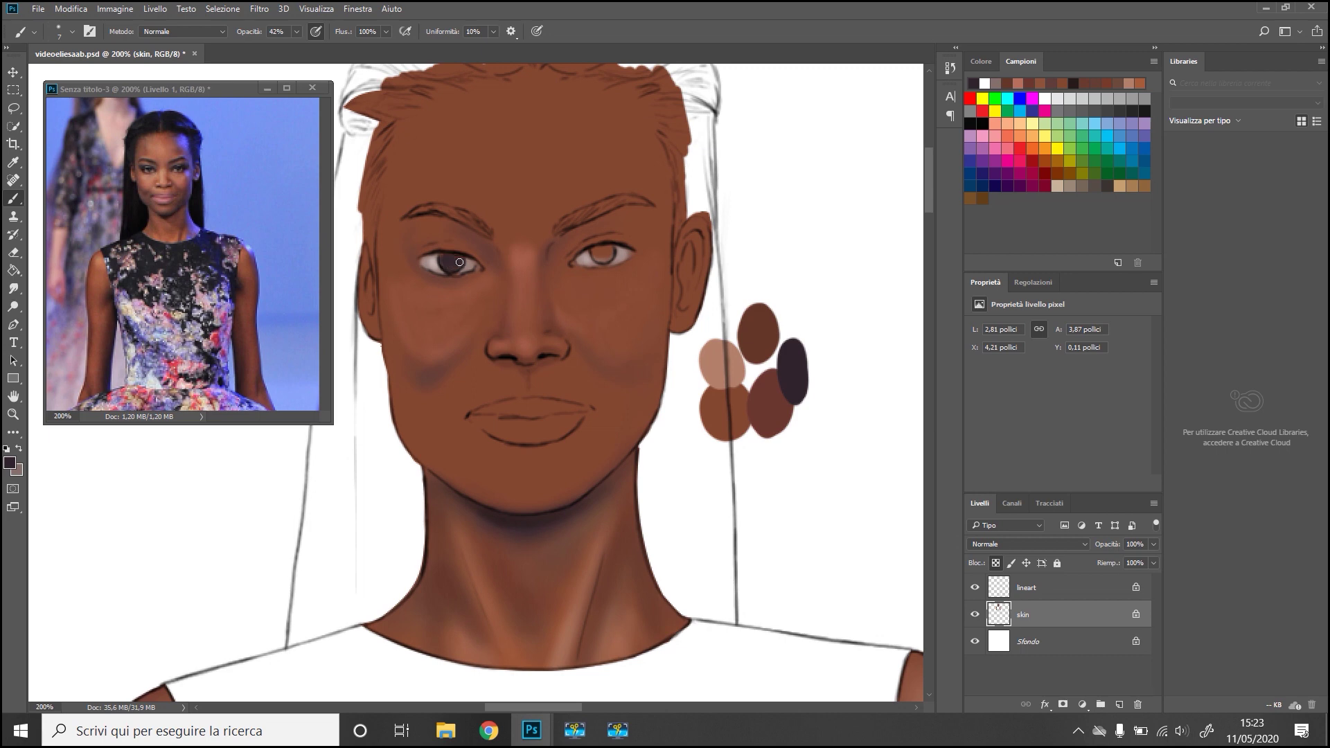
left_click_drag(599, 255, 608, 254)
mouse_move(424, 265)
left_mouse_down()
mouse_move(443, 275)
mouse_move(421, 241)
left_mouse_up()
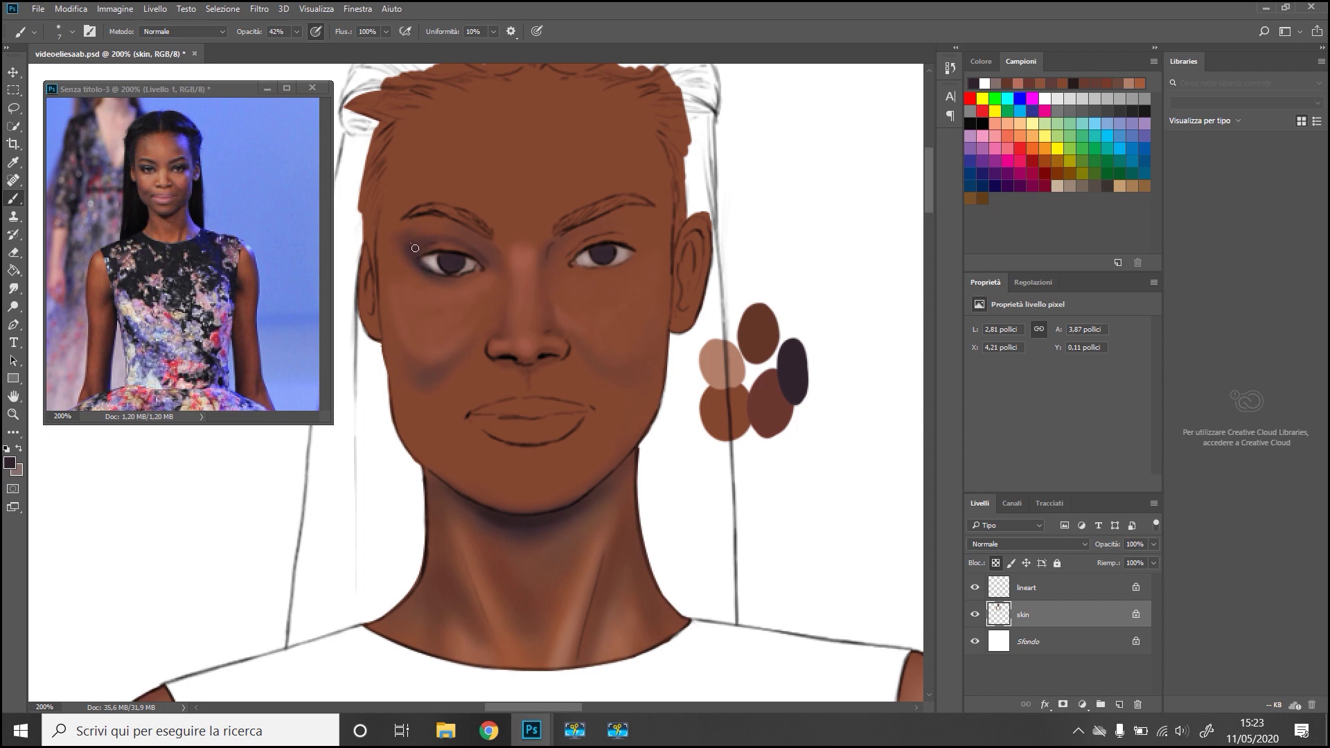
Darken the right eye's outer corner with dark brown, then reset the colours to black.
left_click(755, 326, "alt")
left_click(710, 339, "alt")
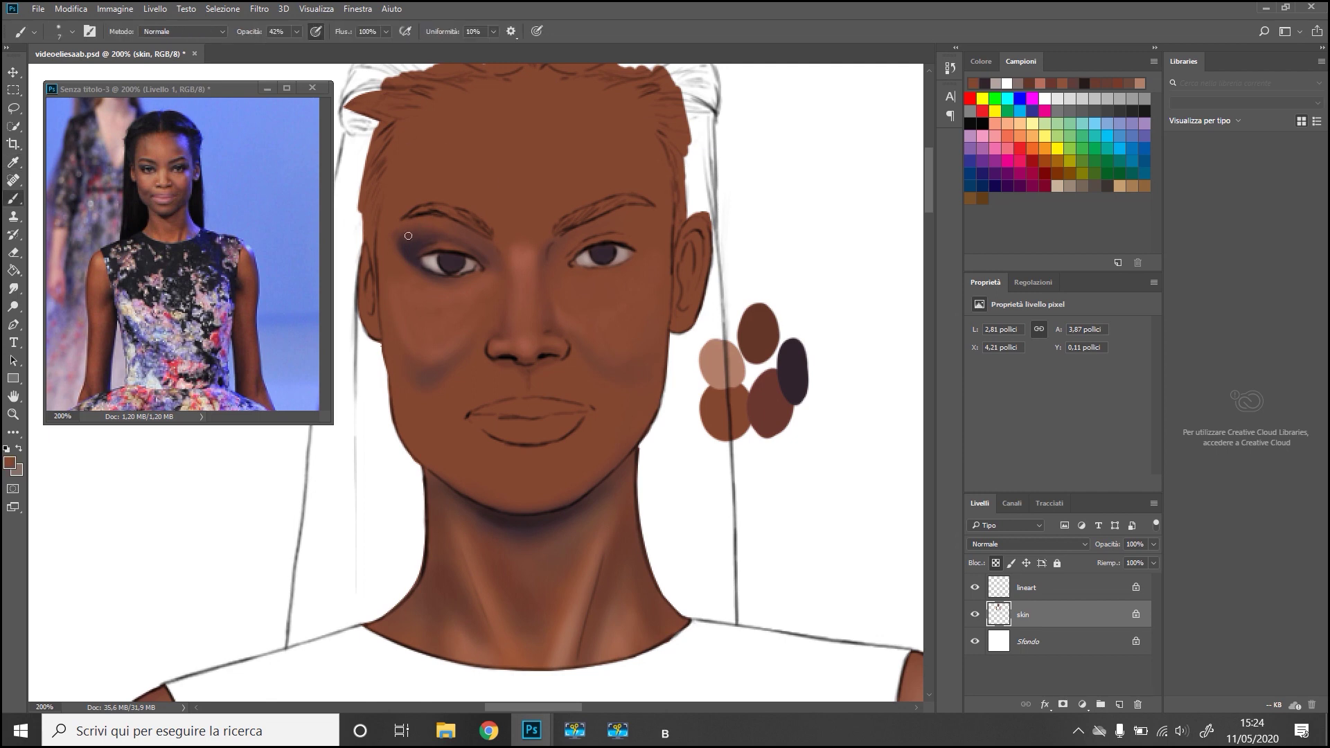
left_click(776, 337, "alt")
mouse_move(605, 269)
left_mouse_down()
mouse_move(631, 263)
mouse_move(598, 236)
left_mouse_up()
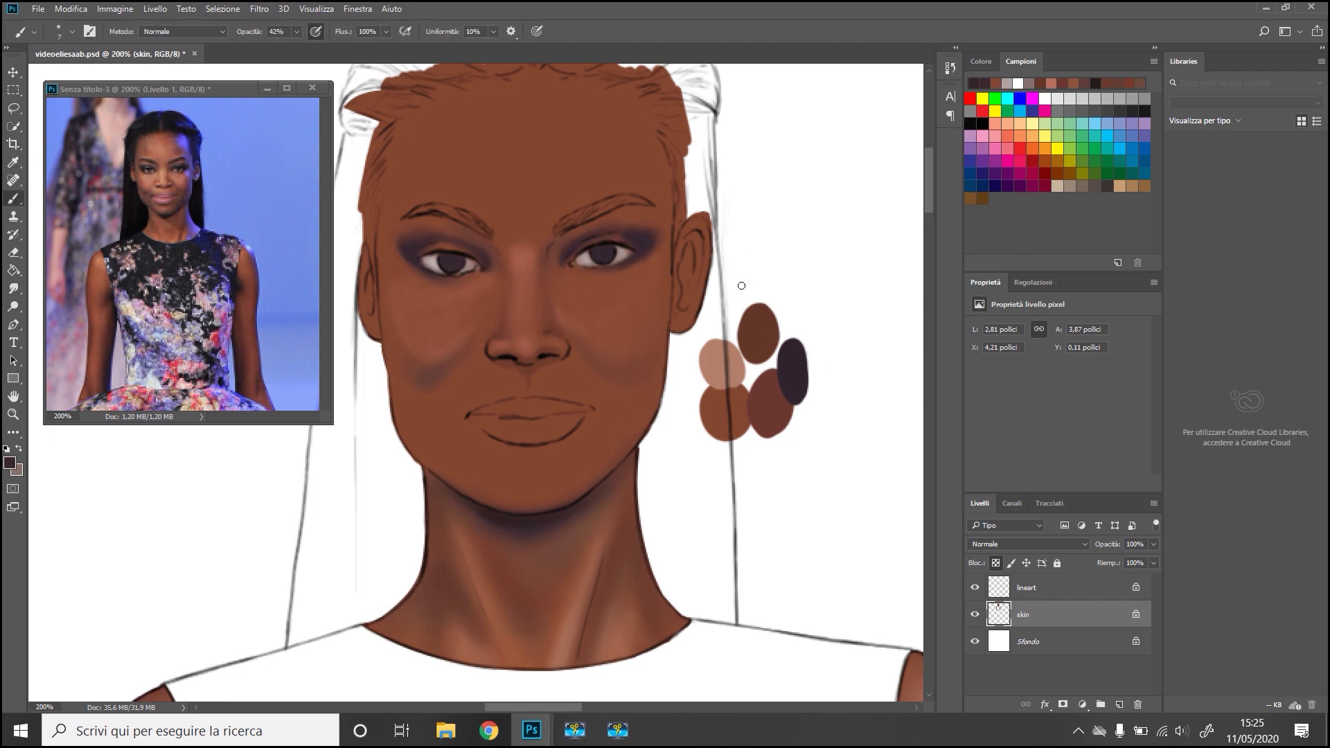
key("d")
key("b")
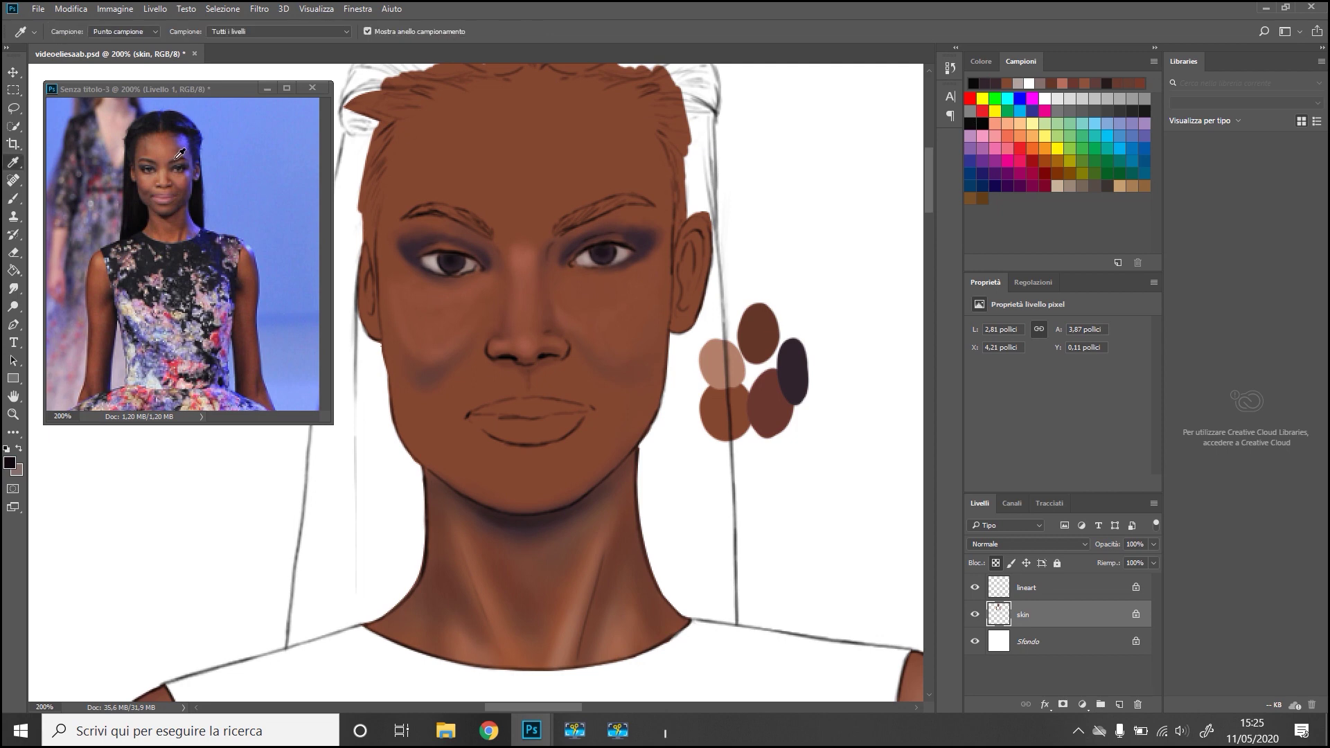
Tint the forehead with a cool purplish brown using a large brush.
left_click(183, 146, "alt")
left_click_drag(641, 194, 594, 171)
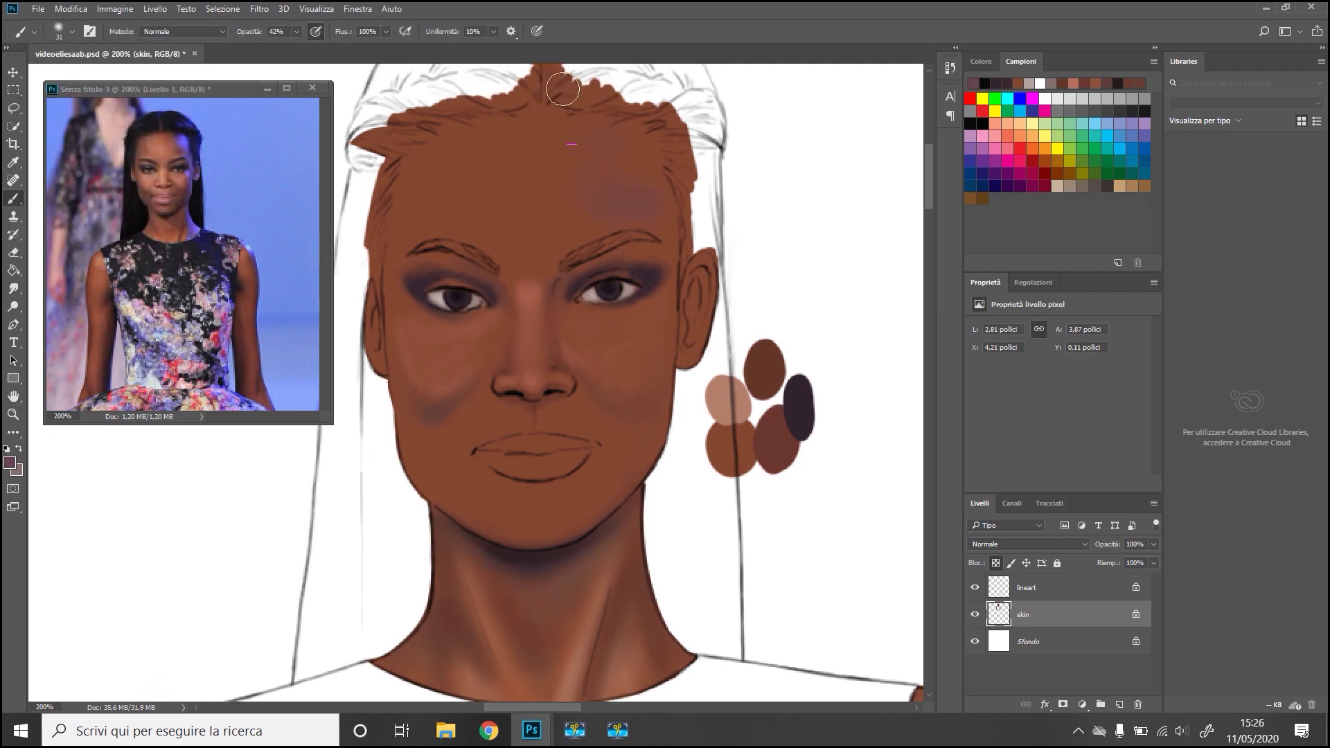
left_click_drag(471, 173, 423, 208)
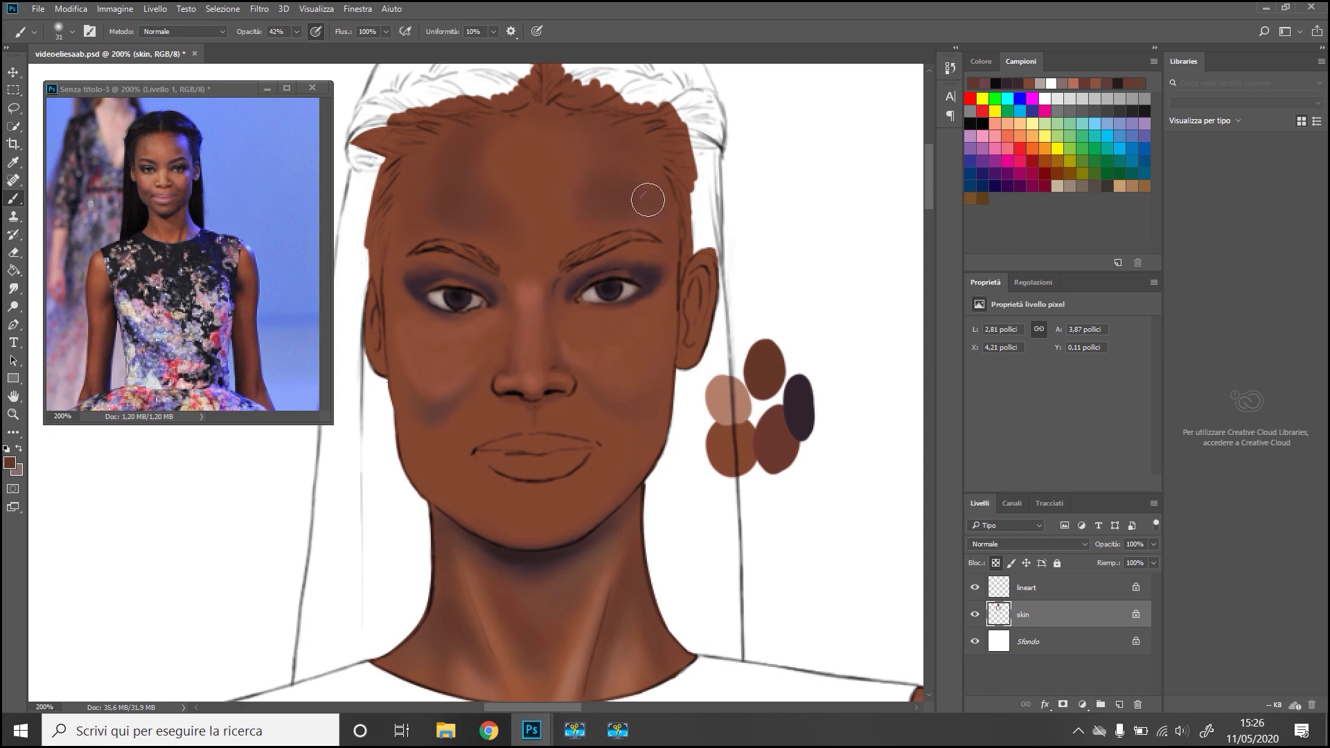
Lower the brush to 23% opacity and sample reddish and darker brown skin tones.
left_click(72, 31)
key("2")
key("3")
key("bracketleft")
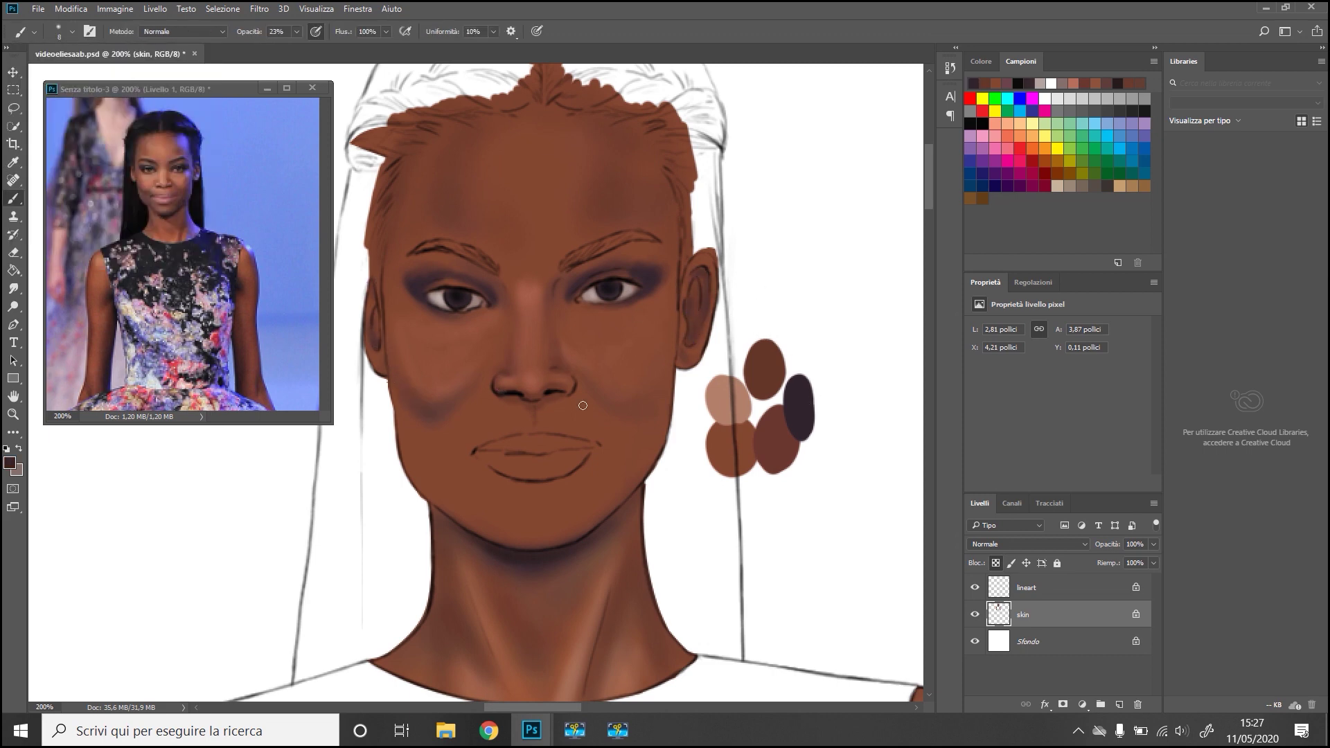
key("bracketright")
key("bracketright")
key("bracketright")
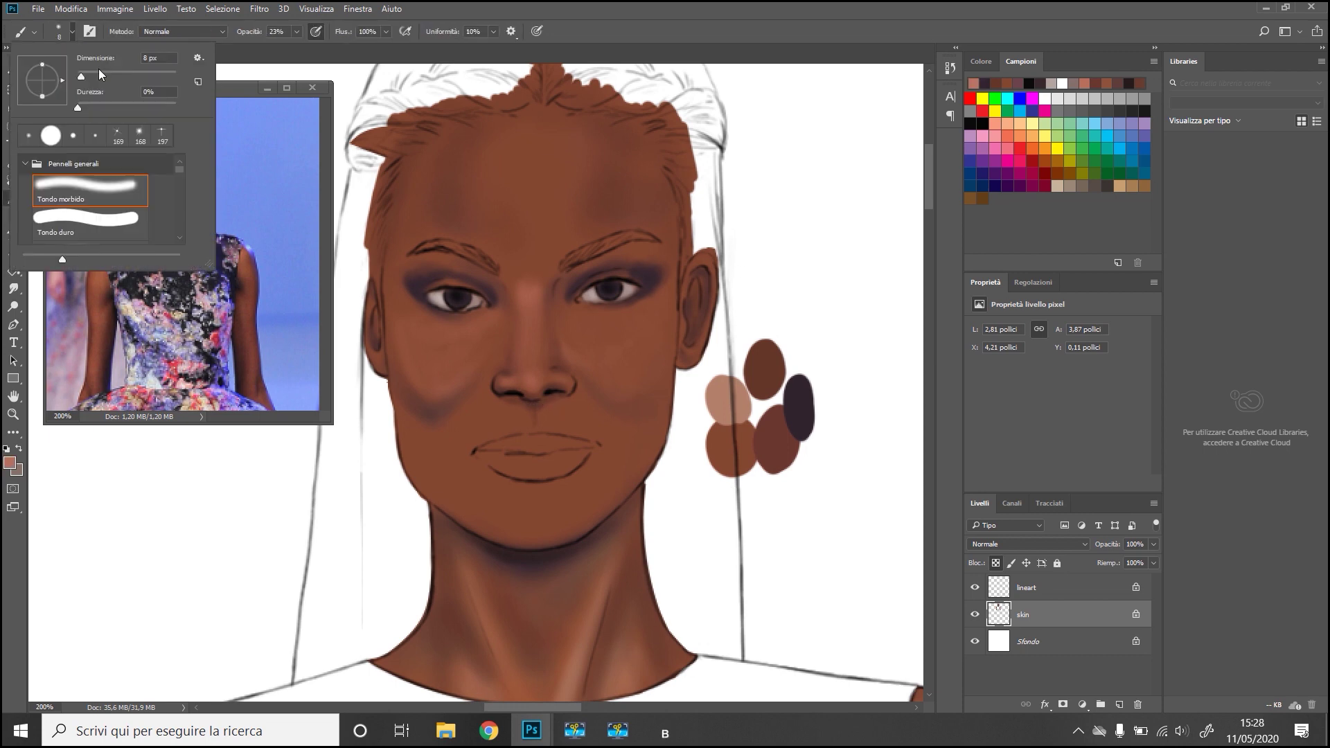
left_click(642, 345, "alt")
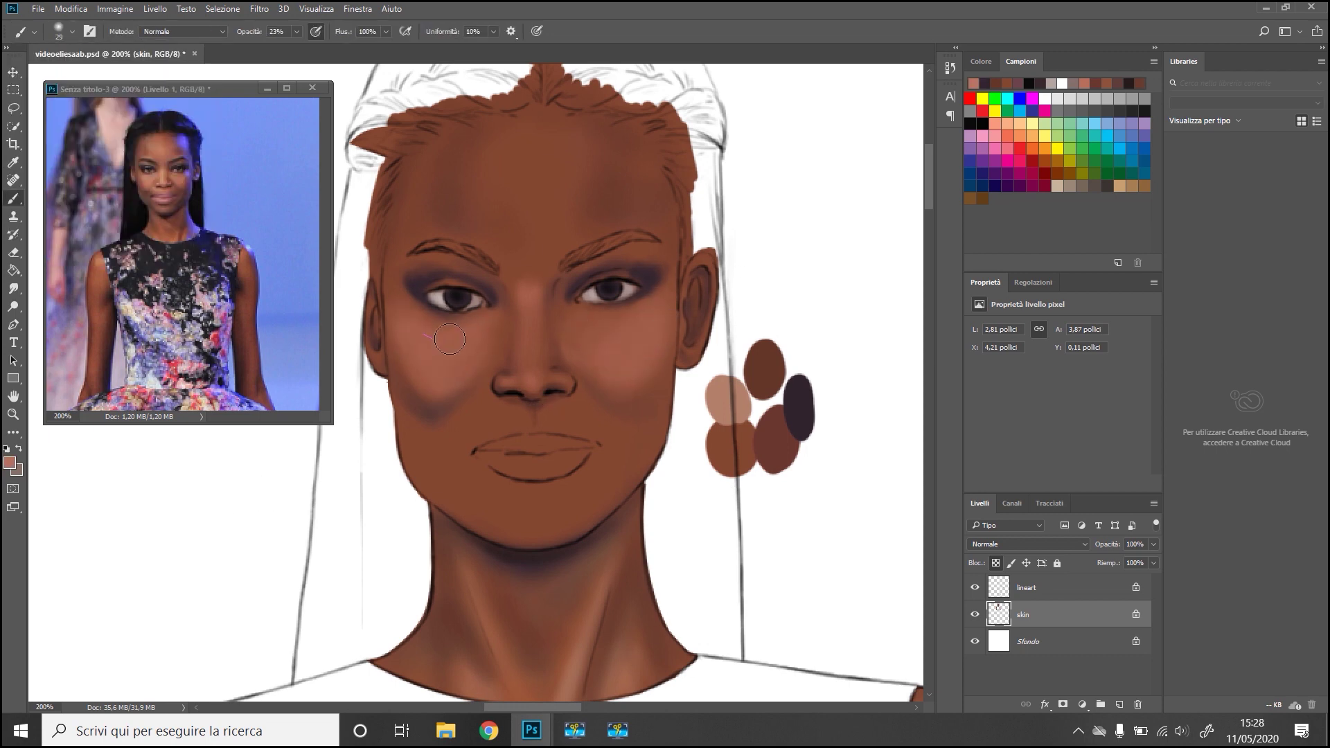
left_click(450, 458, "alt")
left_click(398, 355, "alt")
Add a thin pinkish shading stroke on the chin with a smaller brush.
key("b")
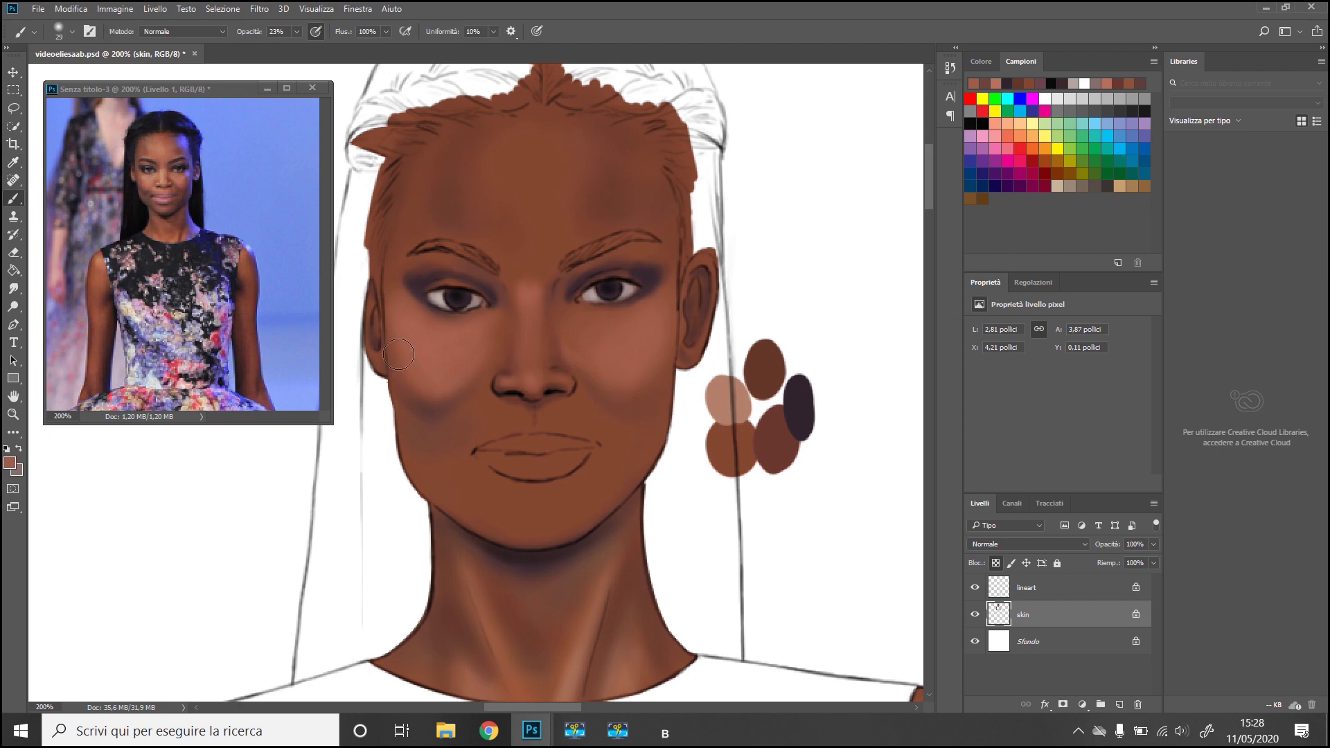
left_click(443, 485, "alt")
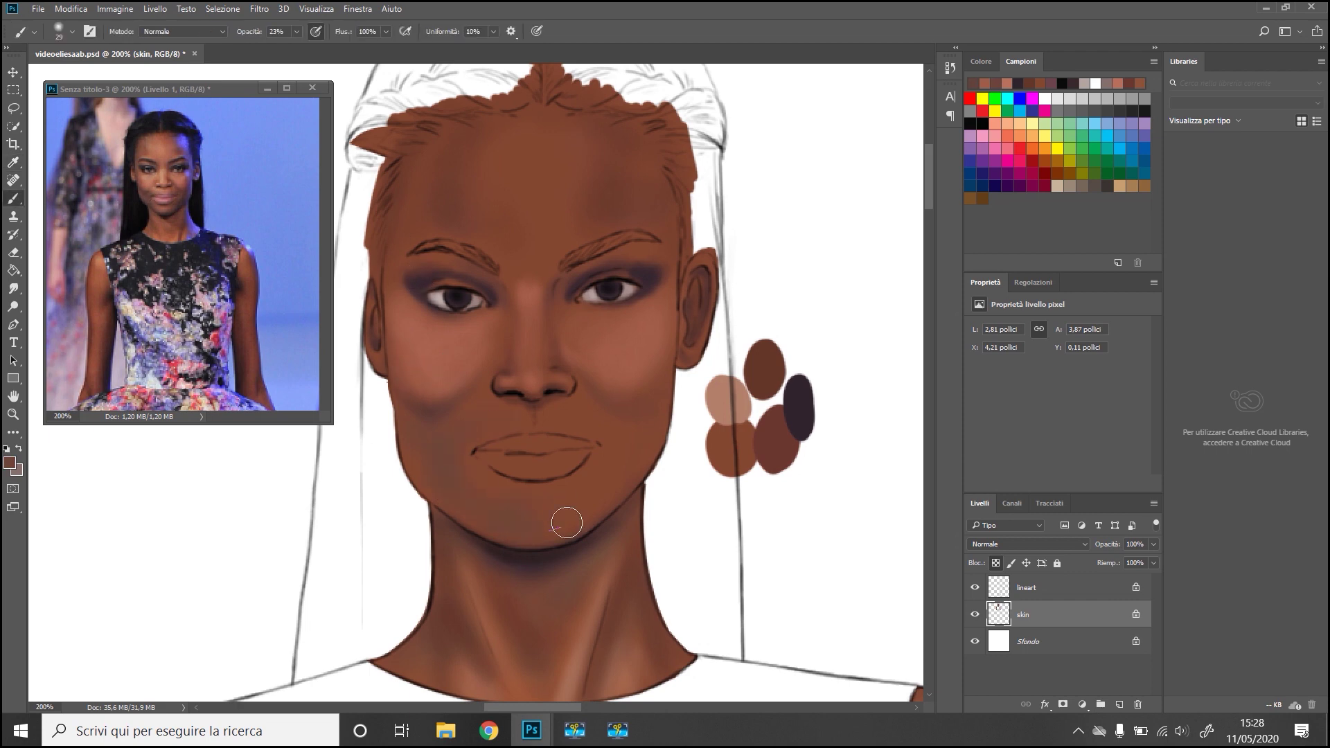
left_click(625, 451, "alt")
key("bracketleft")
key("bracketleft")
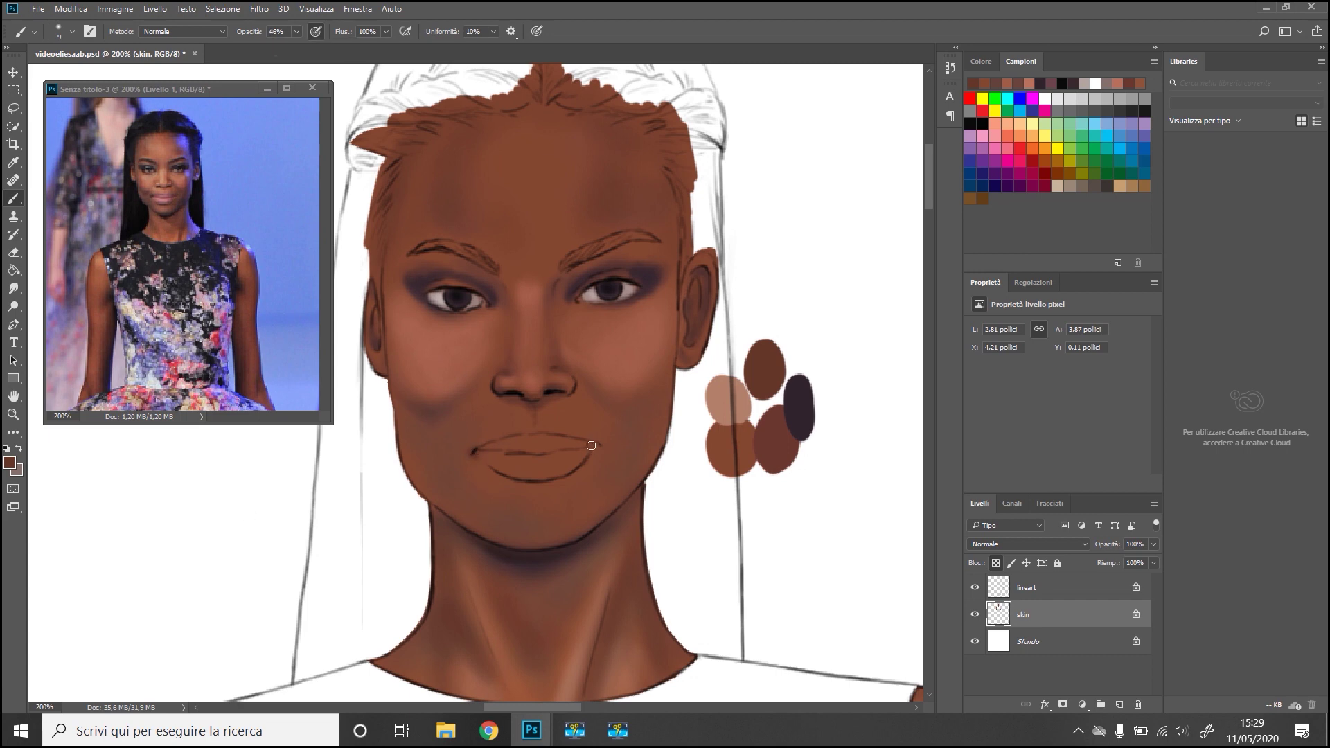
left_click_drag(618, 452, 610, 477)
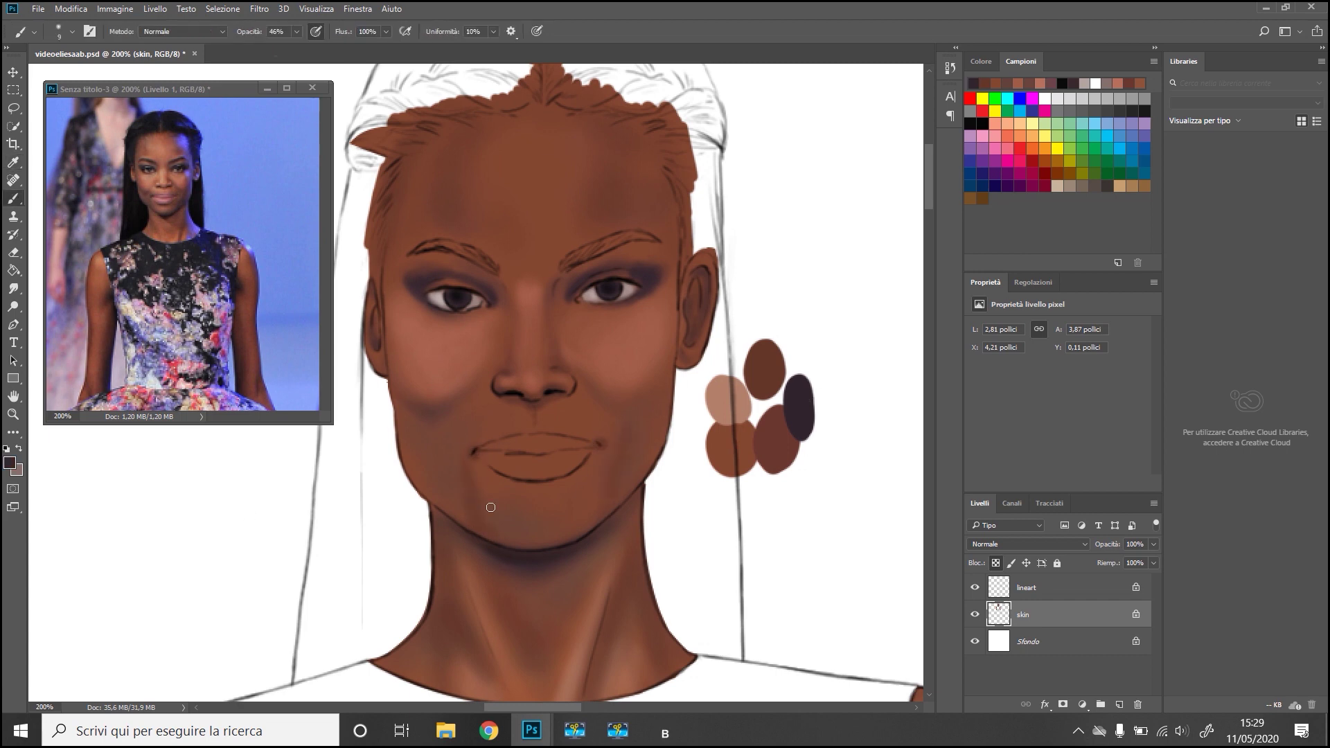
At 29% opacity, paint the lips a soft pink.
key("2")
key("9")
left_click(460, 507, "alt")
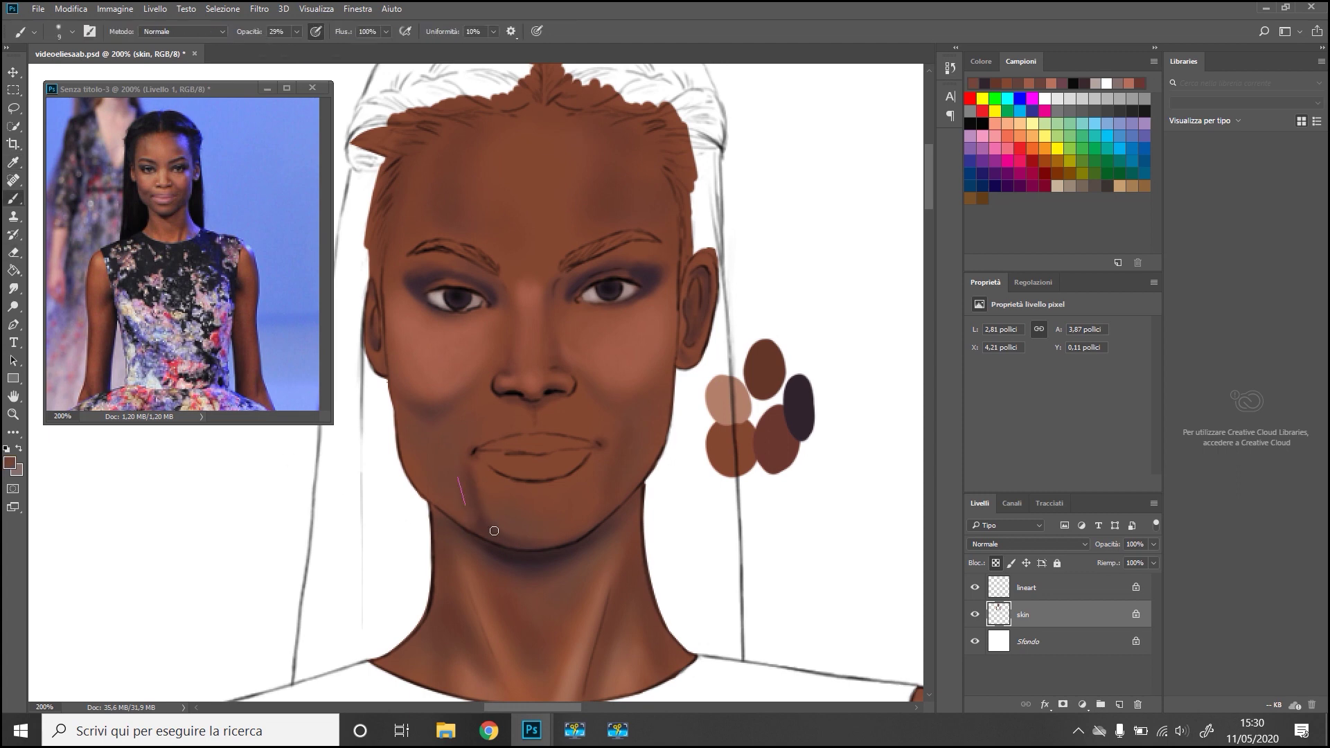
left_click(459, 478, "alt")
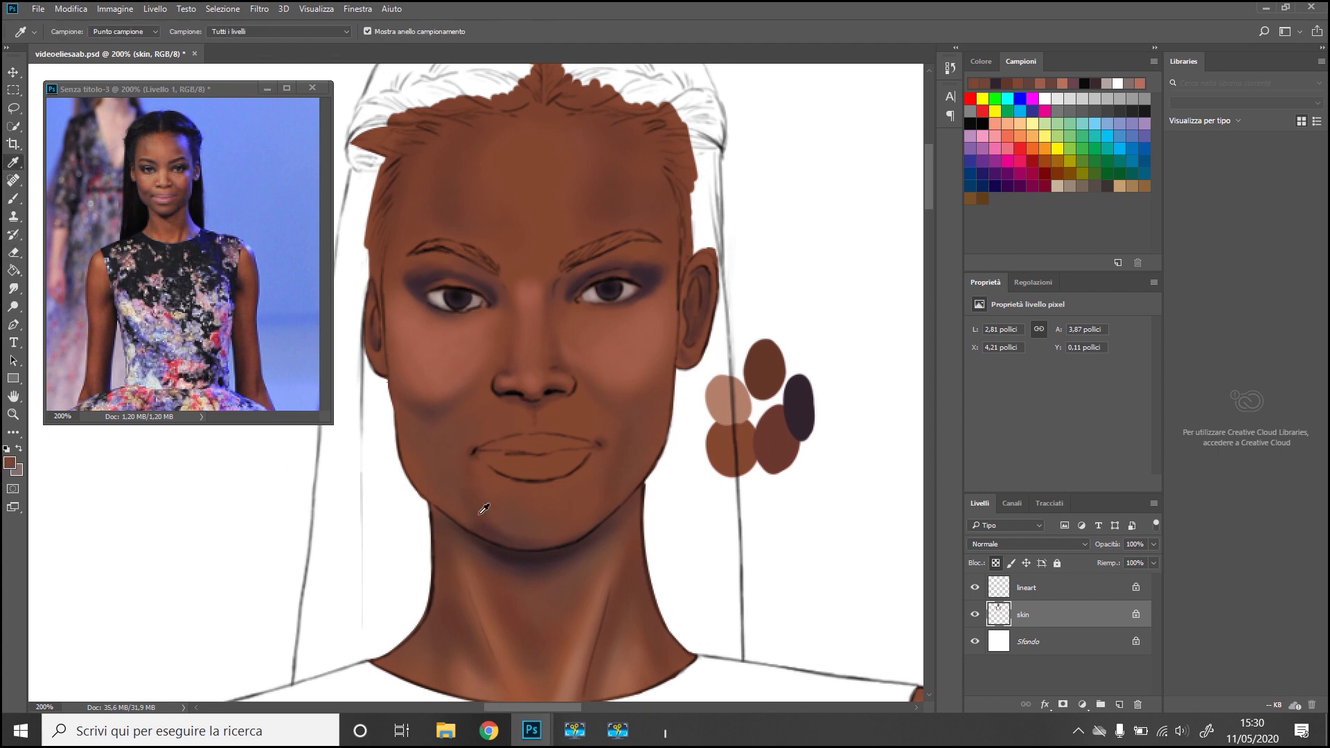
left_click(469, 498, "alt")
left_click(543, 515, "alt")
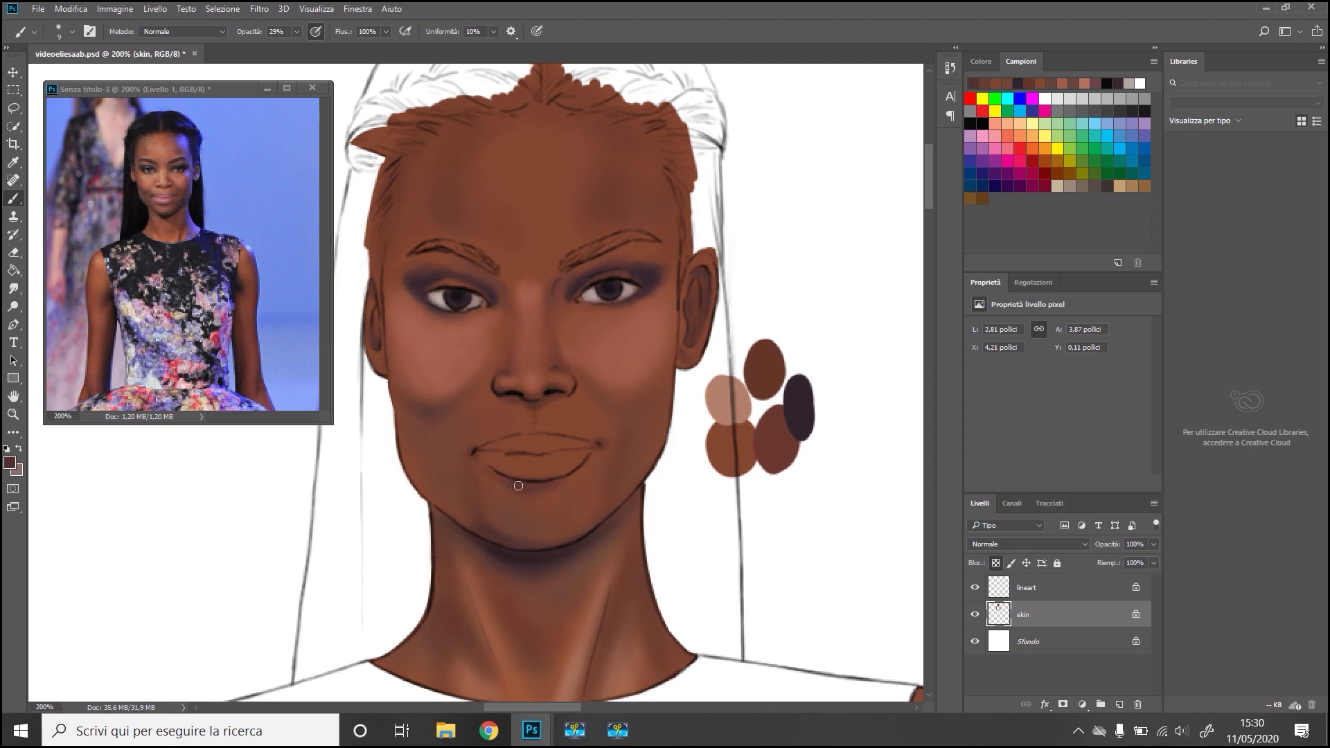
left_click(552, 491, "alt")
mouse_move(488, 467)
left_mouse_down()
mouse_move(589, 446)
mouse_move(530, 441)
left_mouse_up()
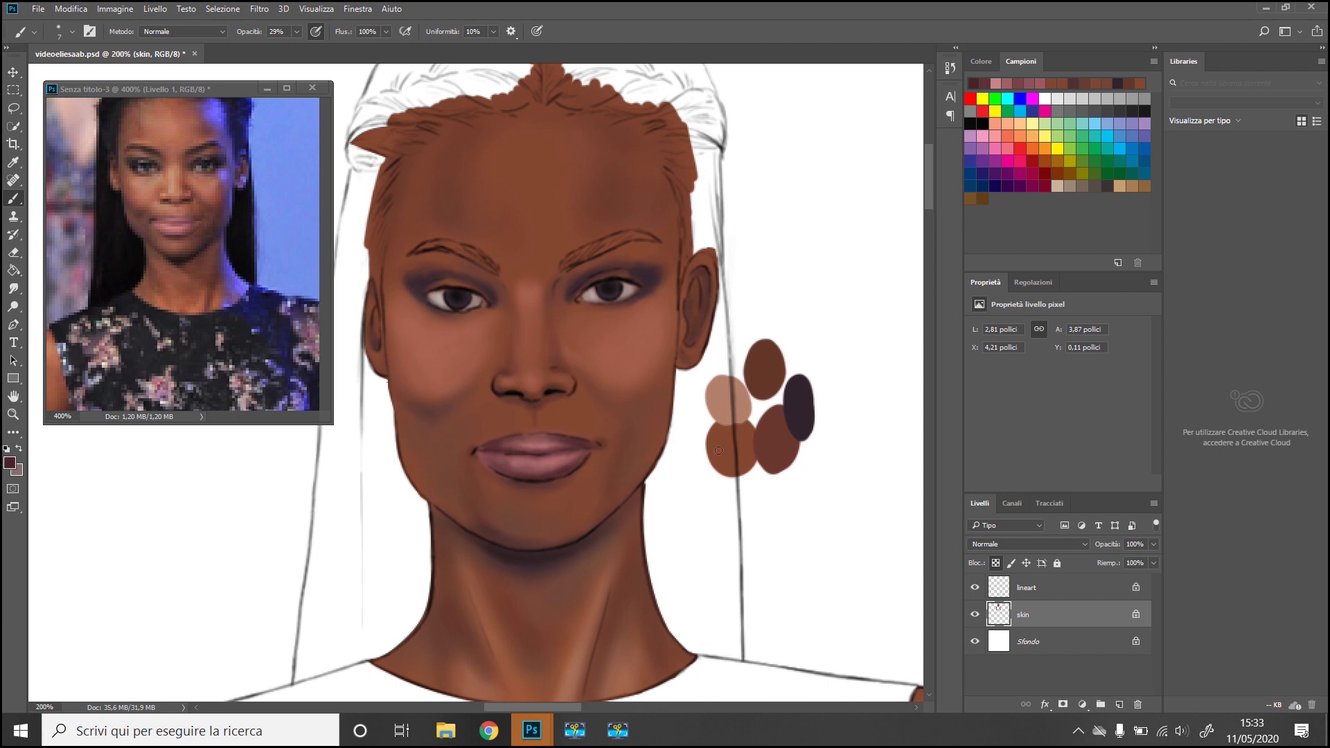
Pick a pinkish-brown skin tone, resize the brush, and zoom the reference photo to 300%.
left_click(1045, 98)
left_click(66, 31)
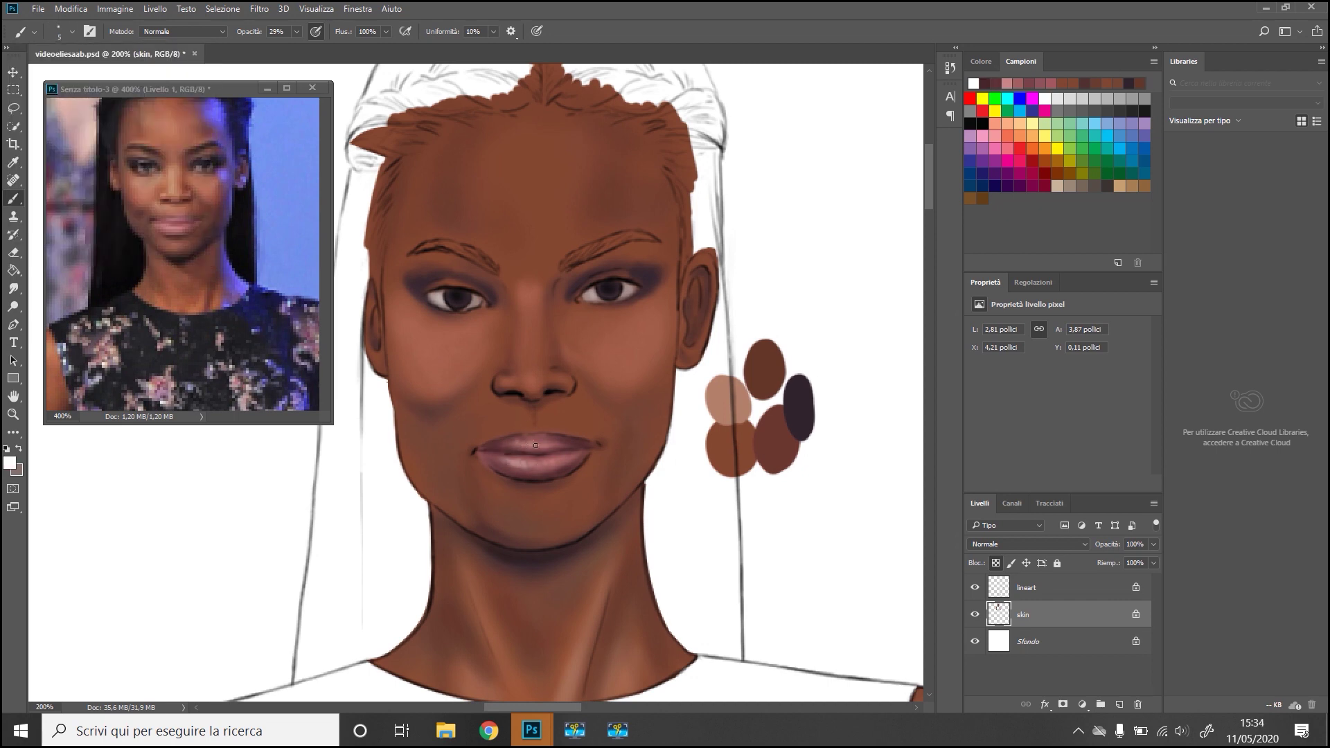
left_click(975, 185)
left_click(58, 31)
key("Return")
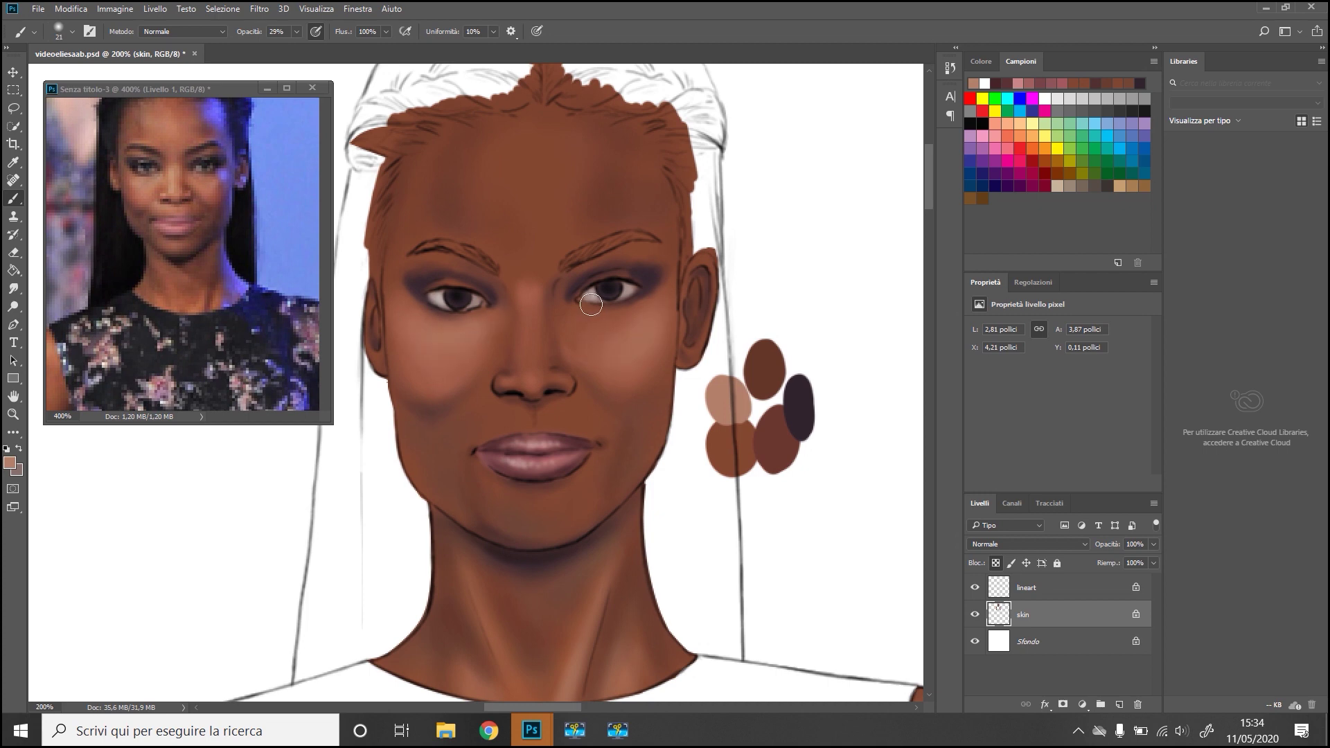
key("ctrl+Tab")
key("ctrl+minus")
key("ctrl+Tab")
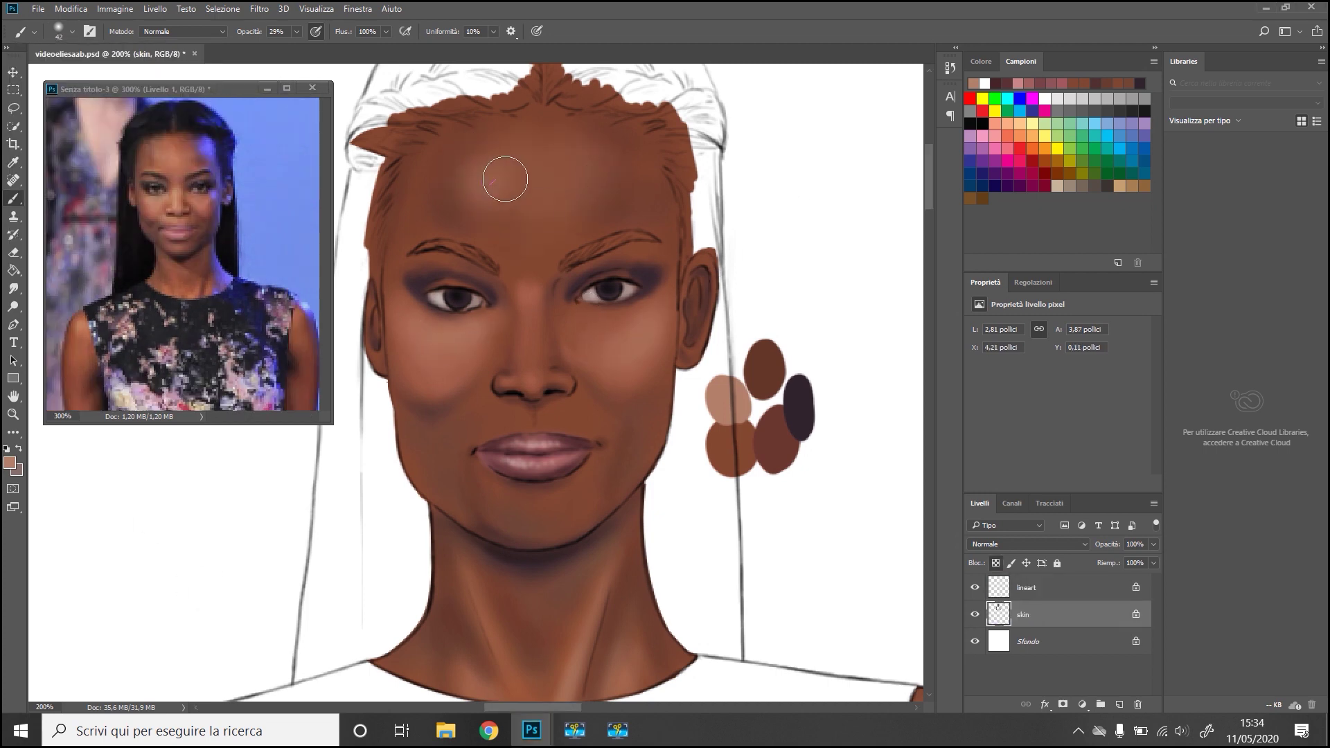
key("bracketleft")
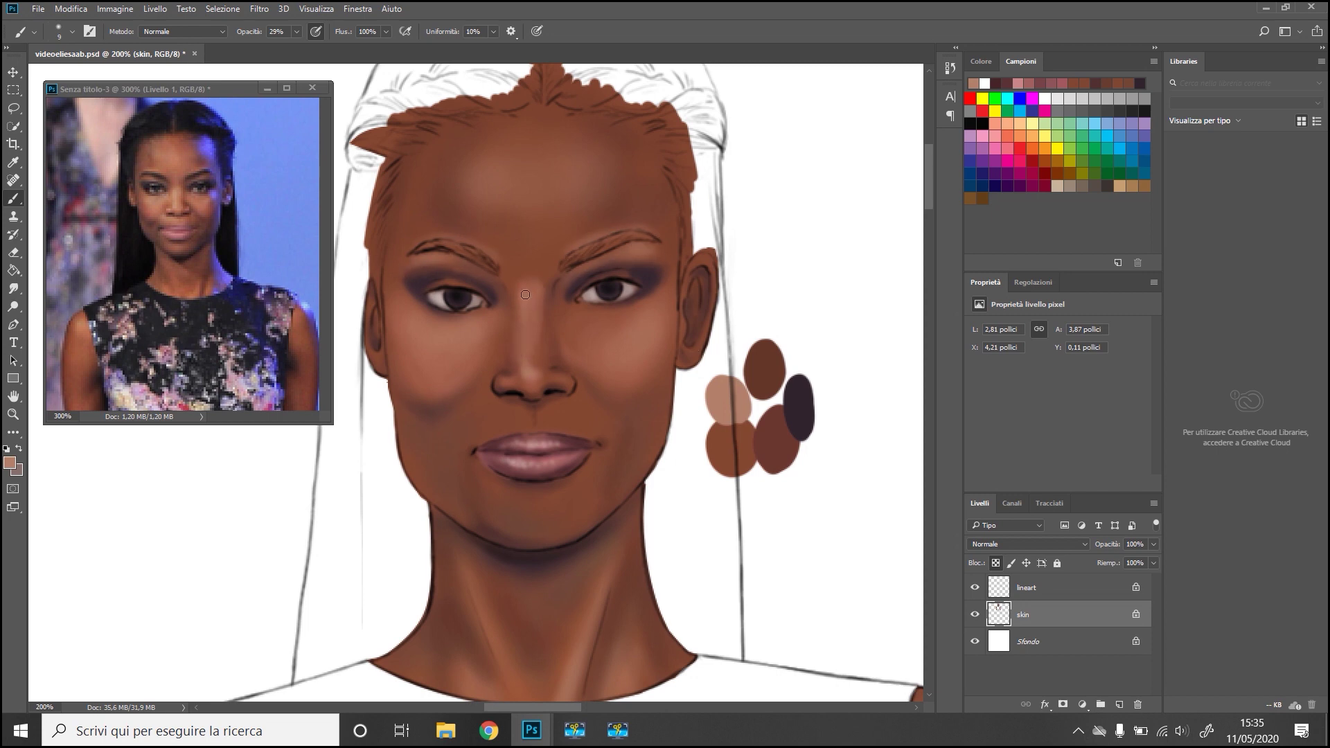
left_click(72, 31)
left_click(515, 418)
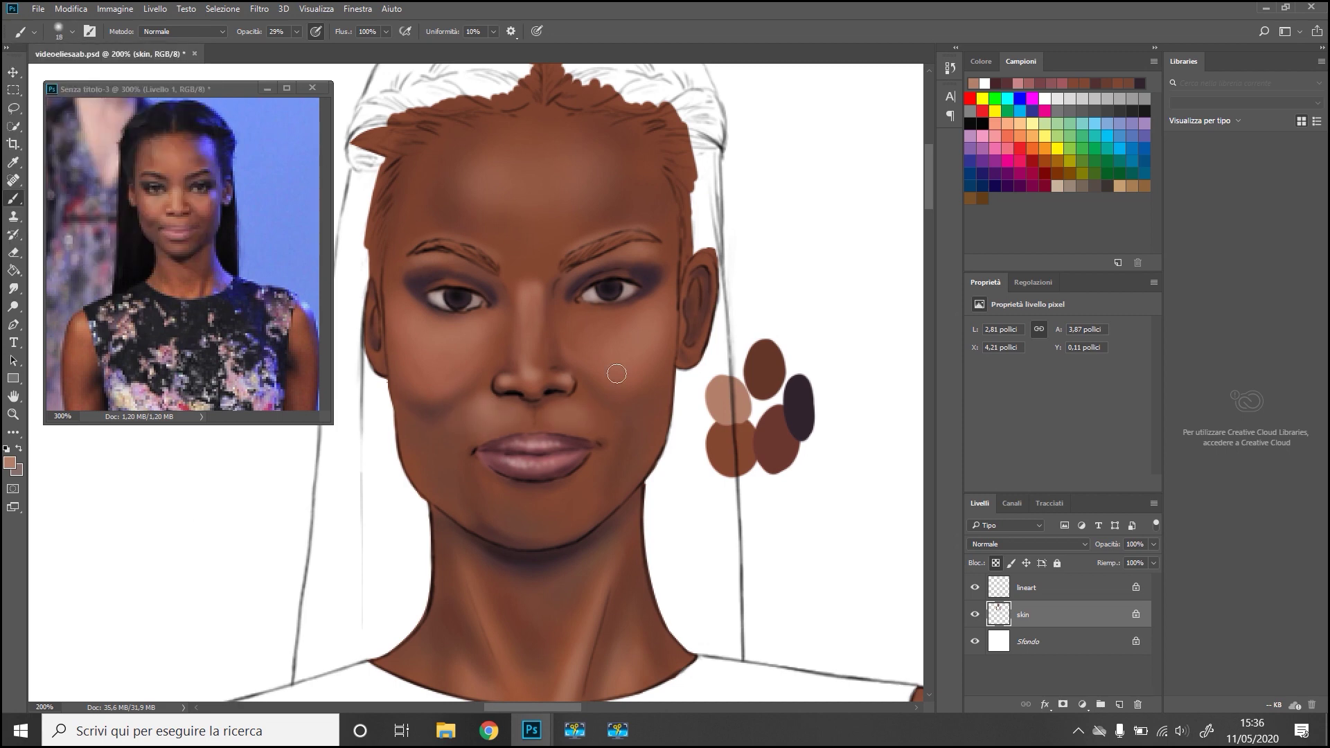
Shade the left jaw and cheek contour darker and lighten the right cheek edge.
left_click(800, 408, "alt")
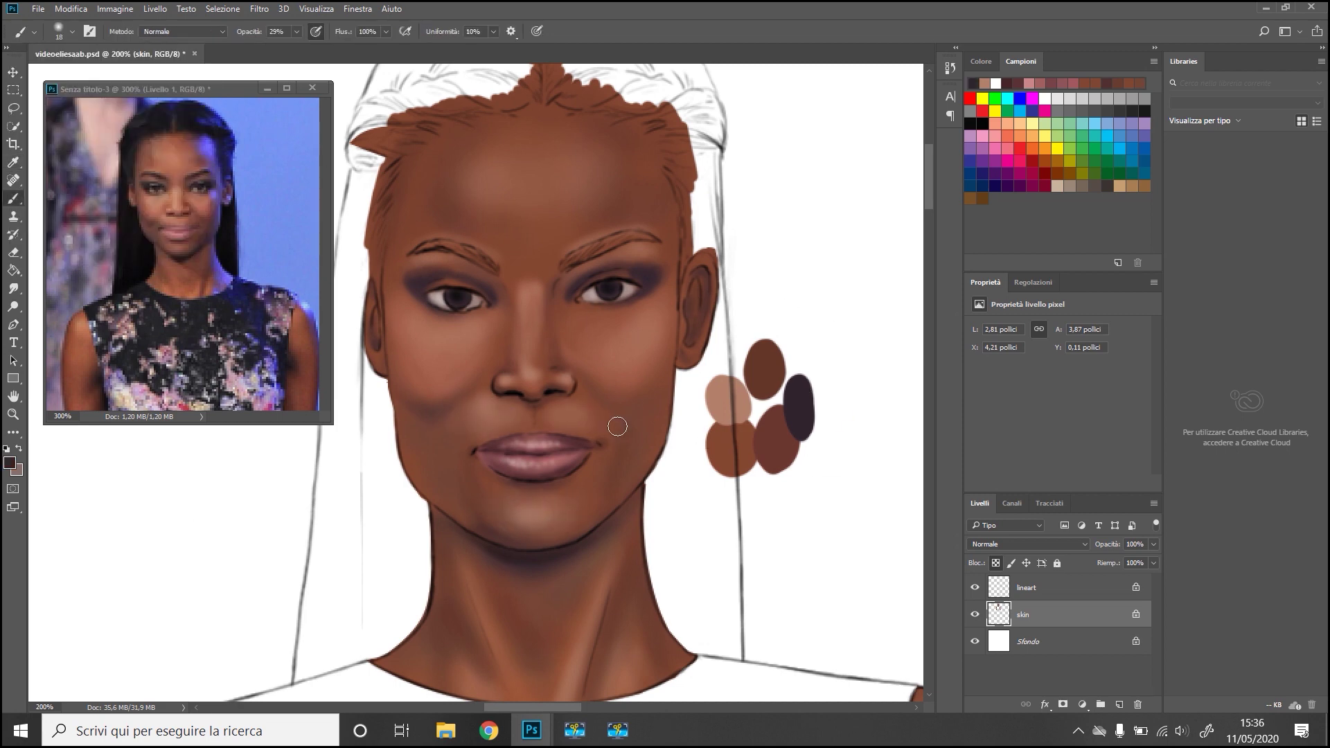
left_click_drag(411, 443, 433, 495)
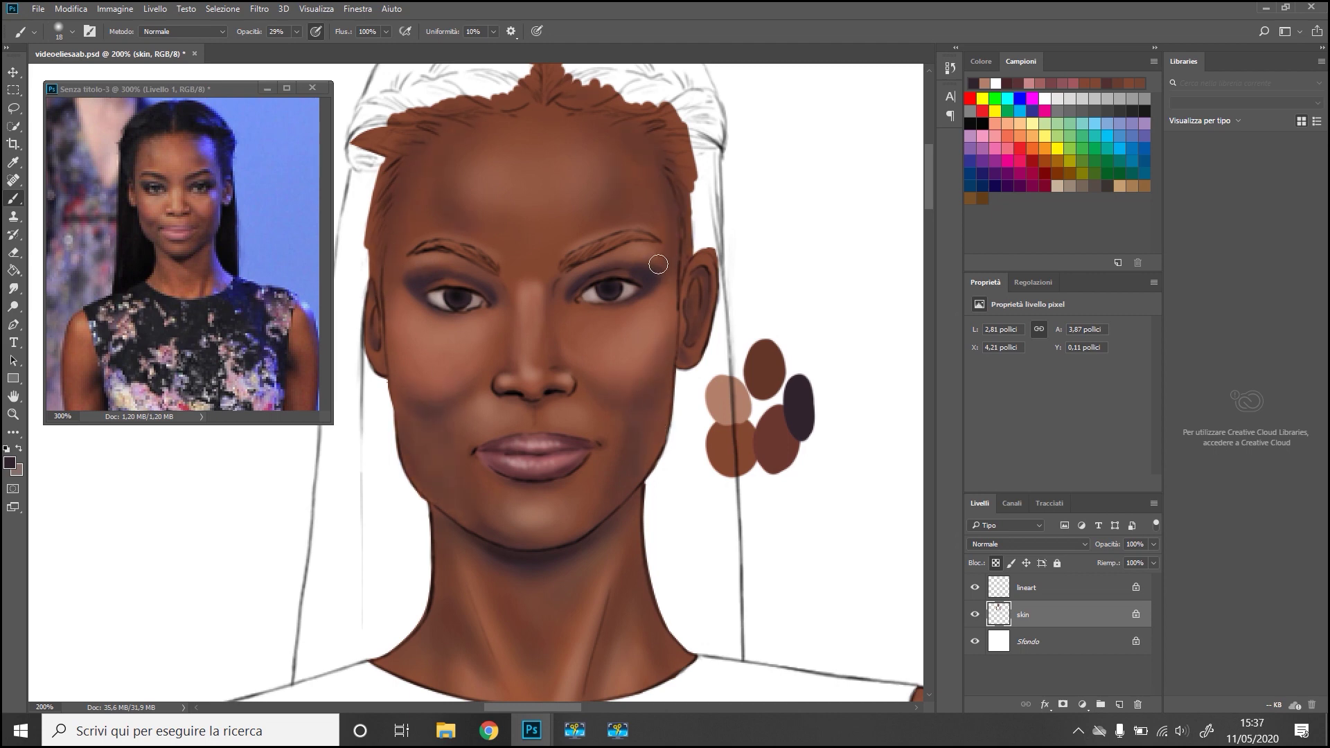
left_click(597, 346, "alt")
left_click_drag(656, 427, 660, 406)
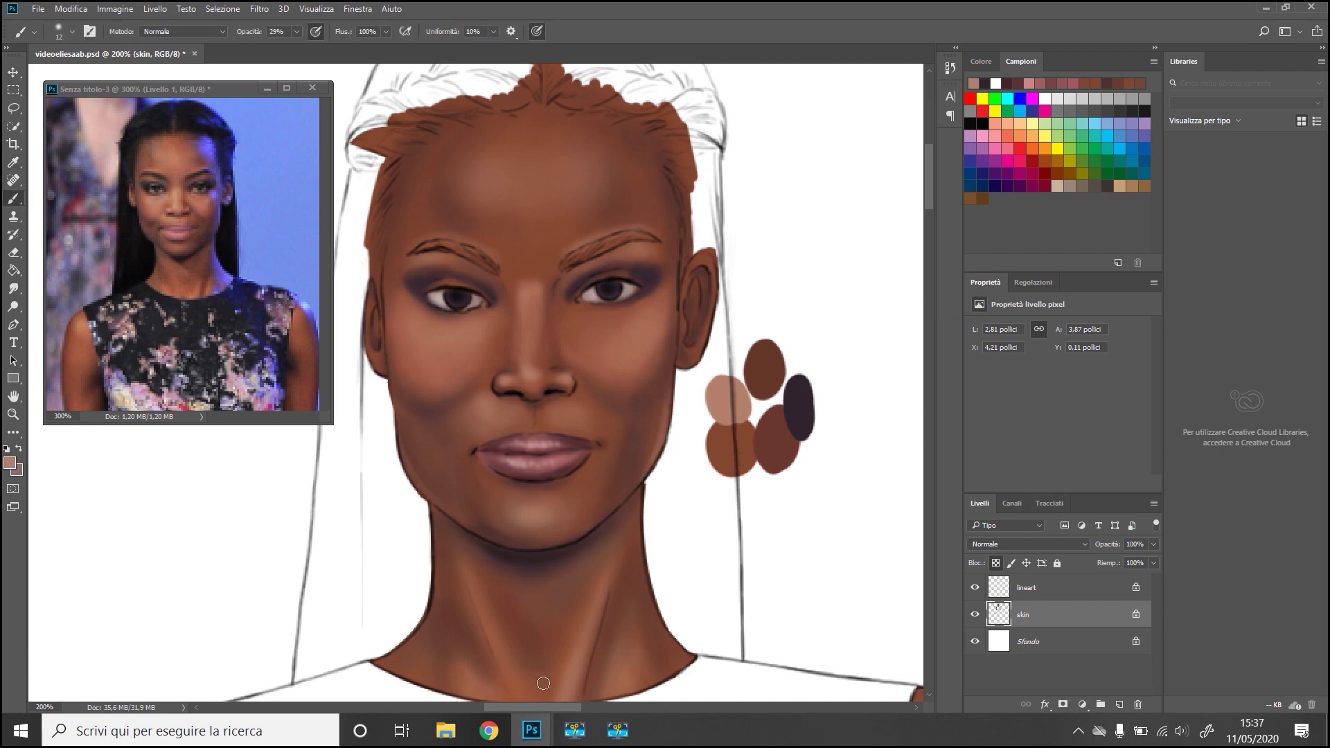
Darken under the left eye and both lower eyelids with near-black.
left_click(790, 392, "alt")
key("b")
left_click_drag(449, 320, 430, 315)
left_click(679, 326, "alt")
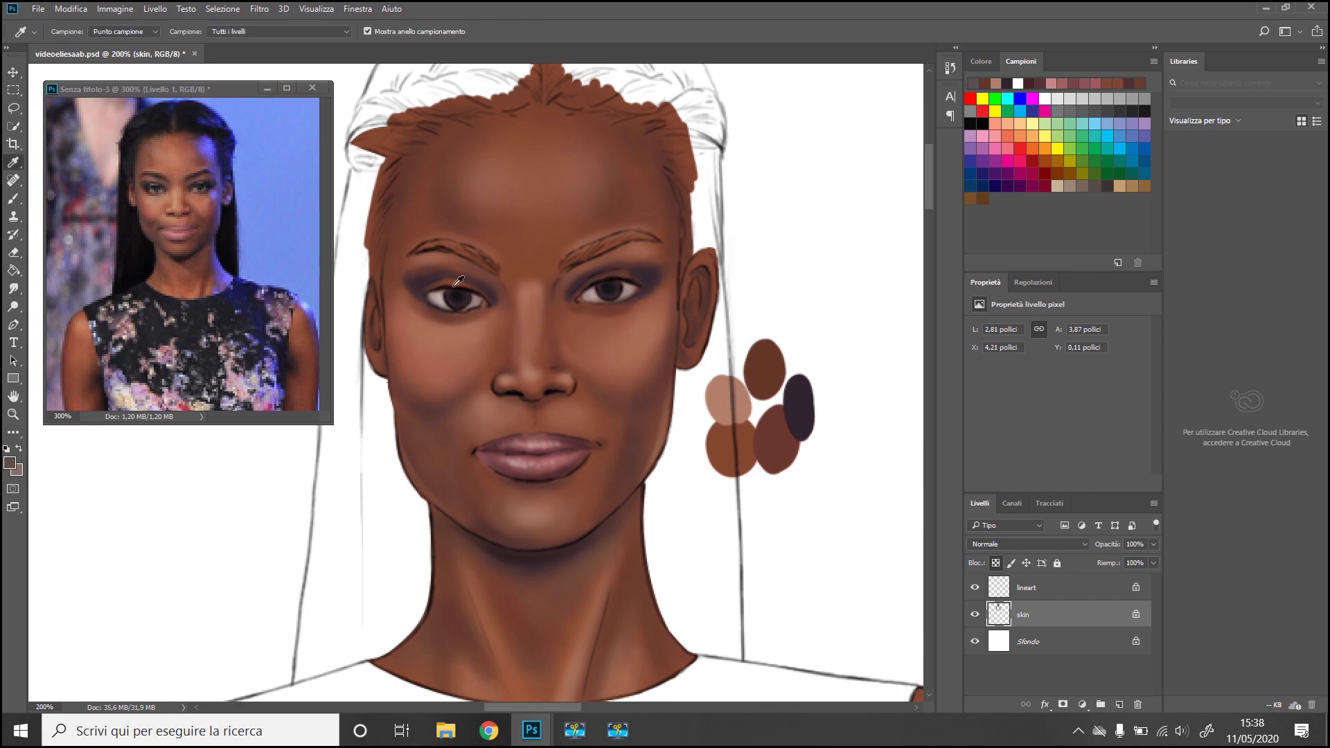
left_click(627, 293, "alt")
left_click_drag(451, 316, 421, 305)
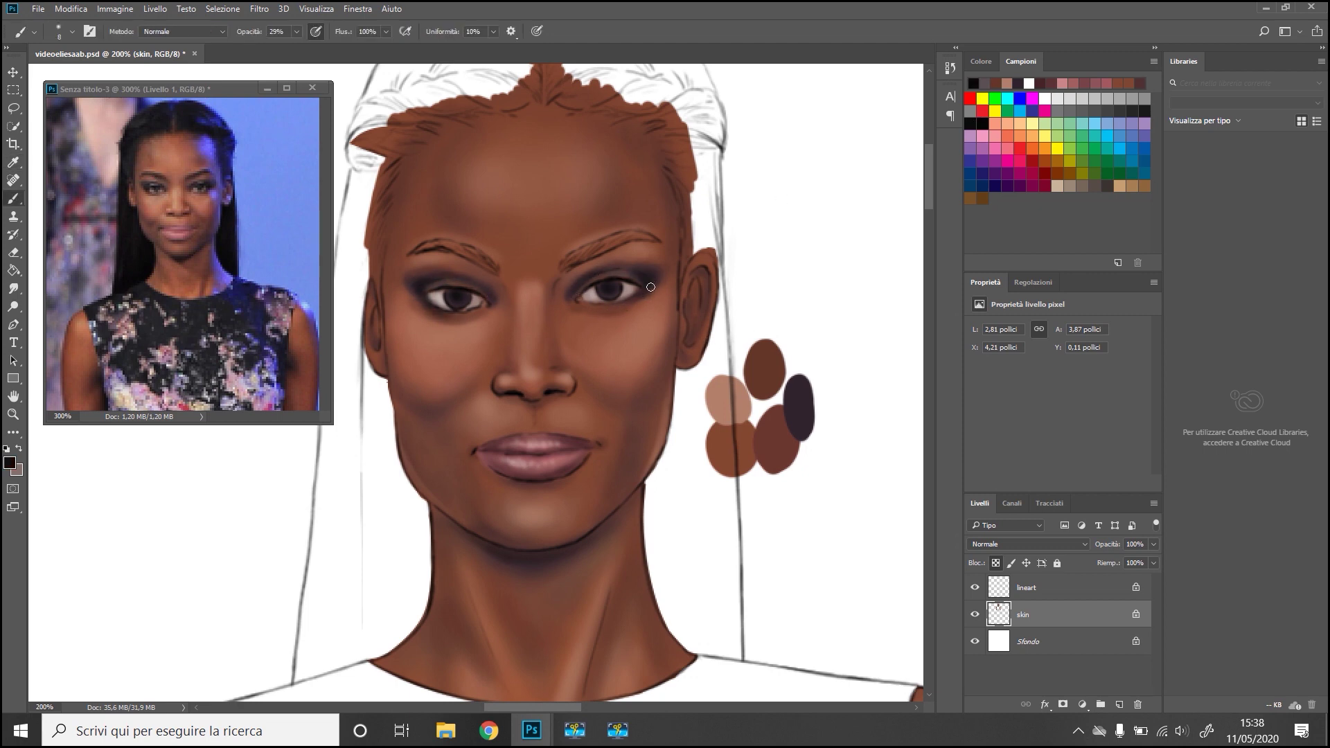
left_click_drag(628, 307, 593, 305)
Paint black lashes at 100% opacity with a small brush, zoomed in on the eyes.
left_click(72, 31)
key("0")
key("ctrl+plus")
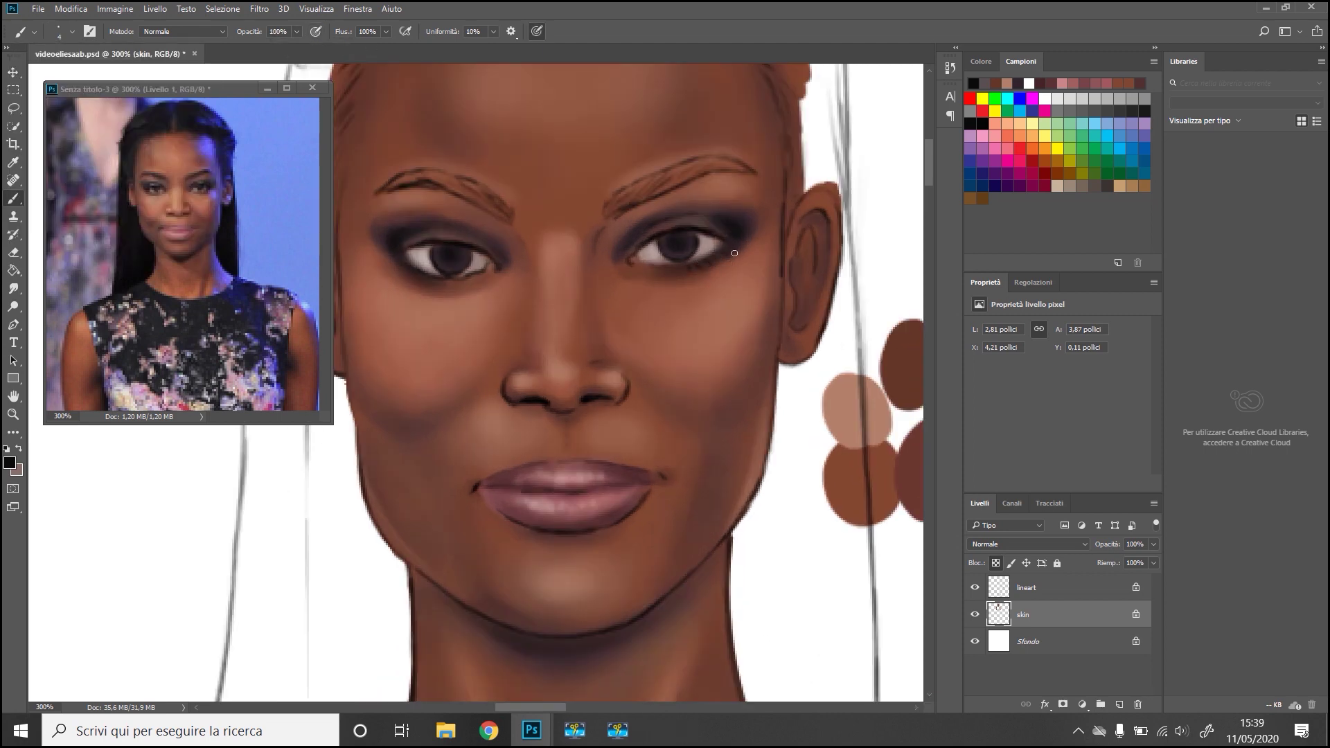
left_click(469, 281, "alt")
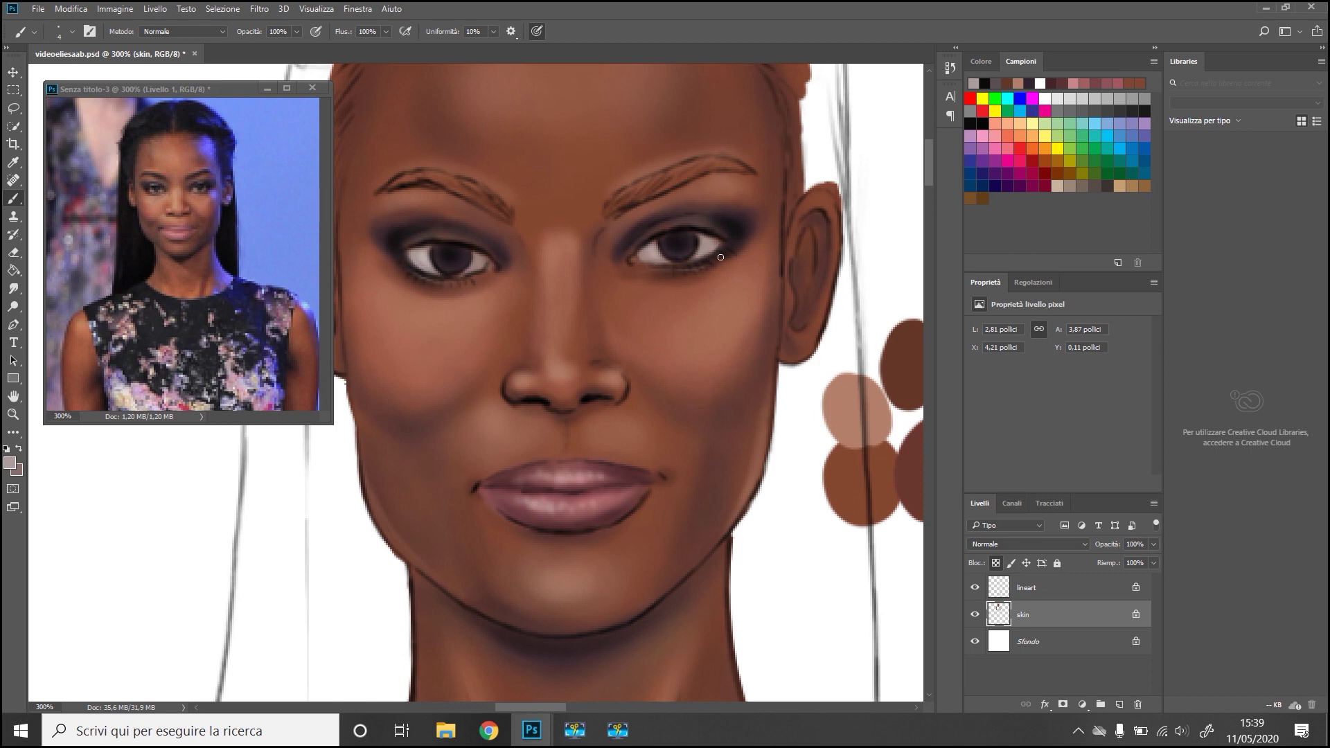
left_click(854, 446, "alt")
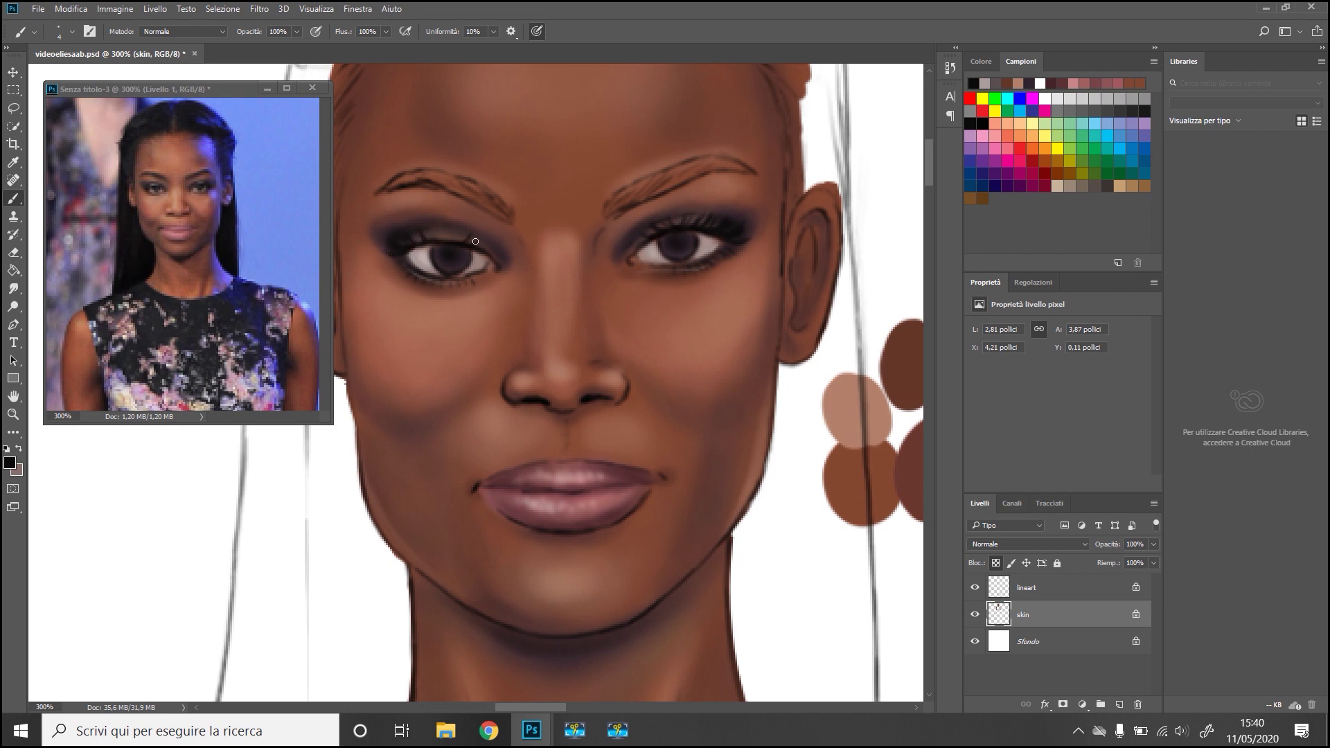
Add light greyish-pink iris highlights and switch to a size 7 brush.
left_click(442, 257, "alt")
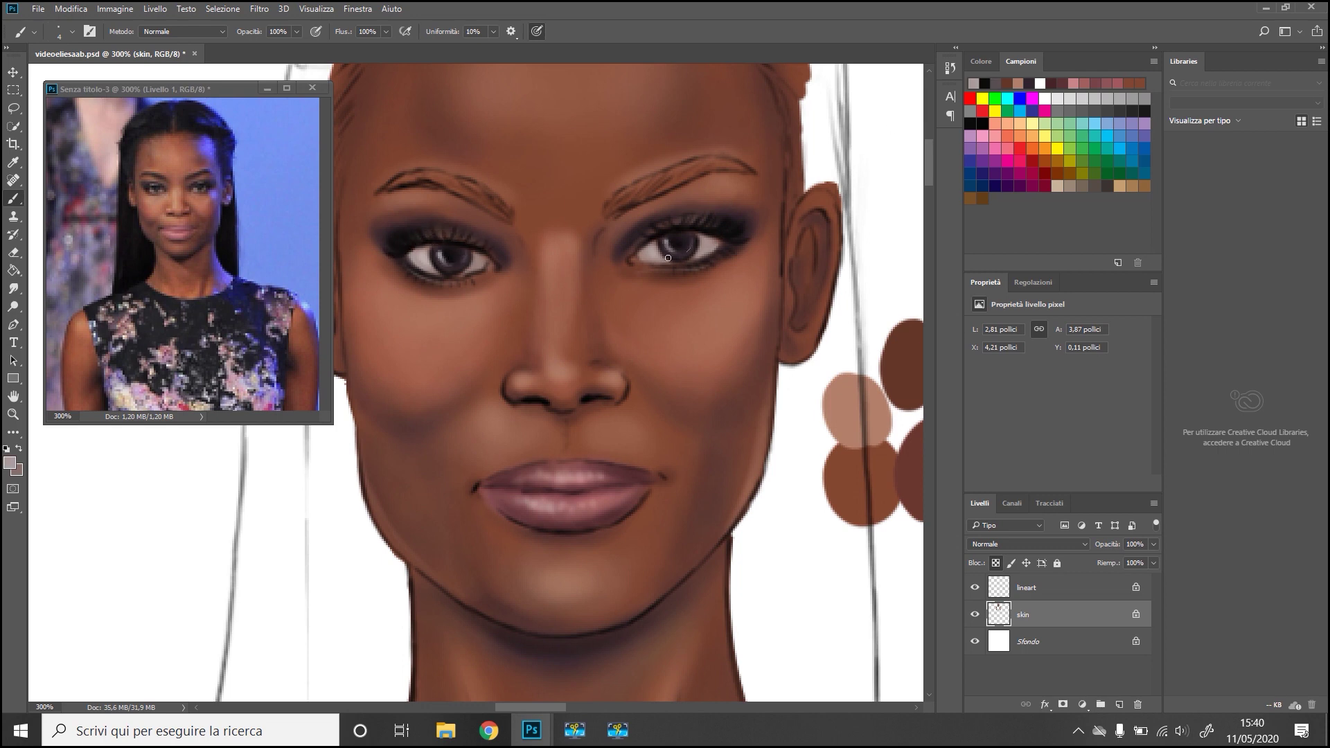
left_click(752, 445, "alt")
left_click(72, 31)
left_click_drag(147, 57, 158, 58)
left_click(470, 307)
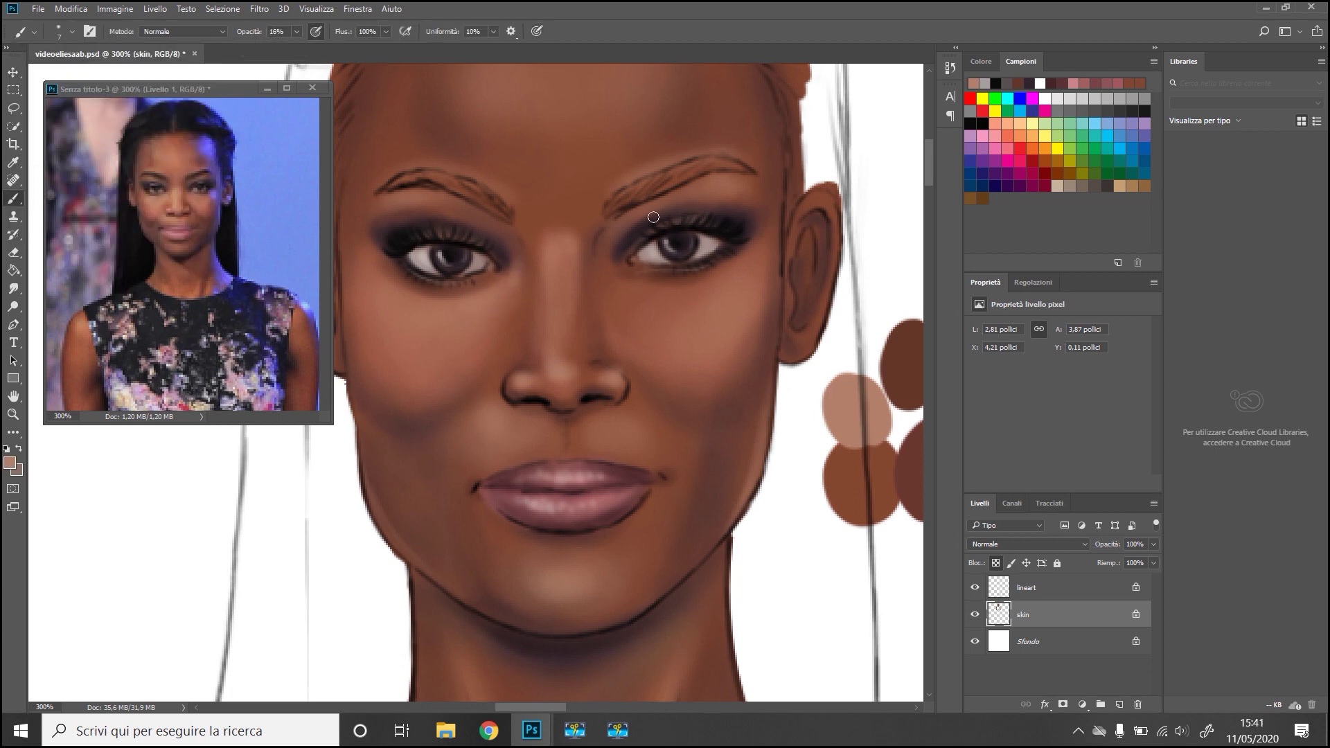
key("ctrl+minus")
key("ctrl+plus")
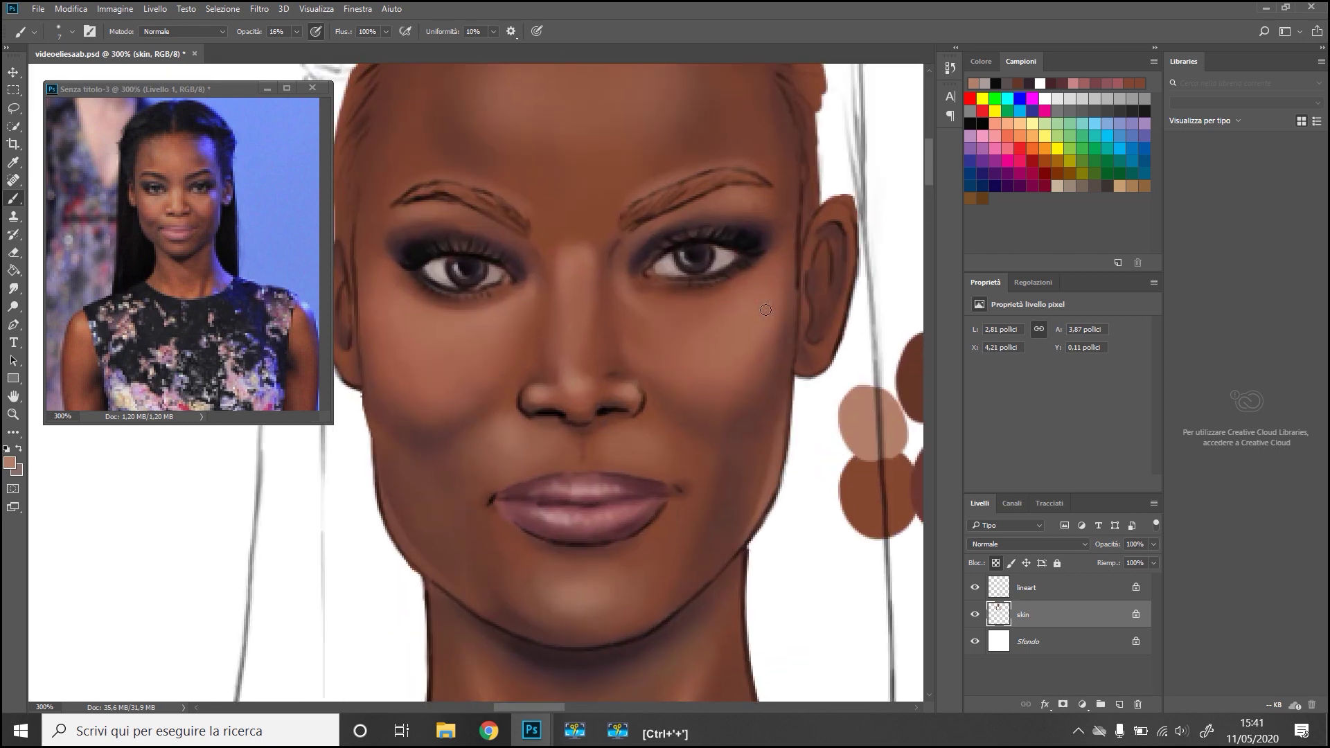
left_click(531, 390, "alt")
Fill in both eyebrows dark brown at 52% opacity.
key("ctrl+minus")
key("ctrl+minus")
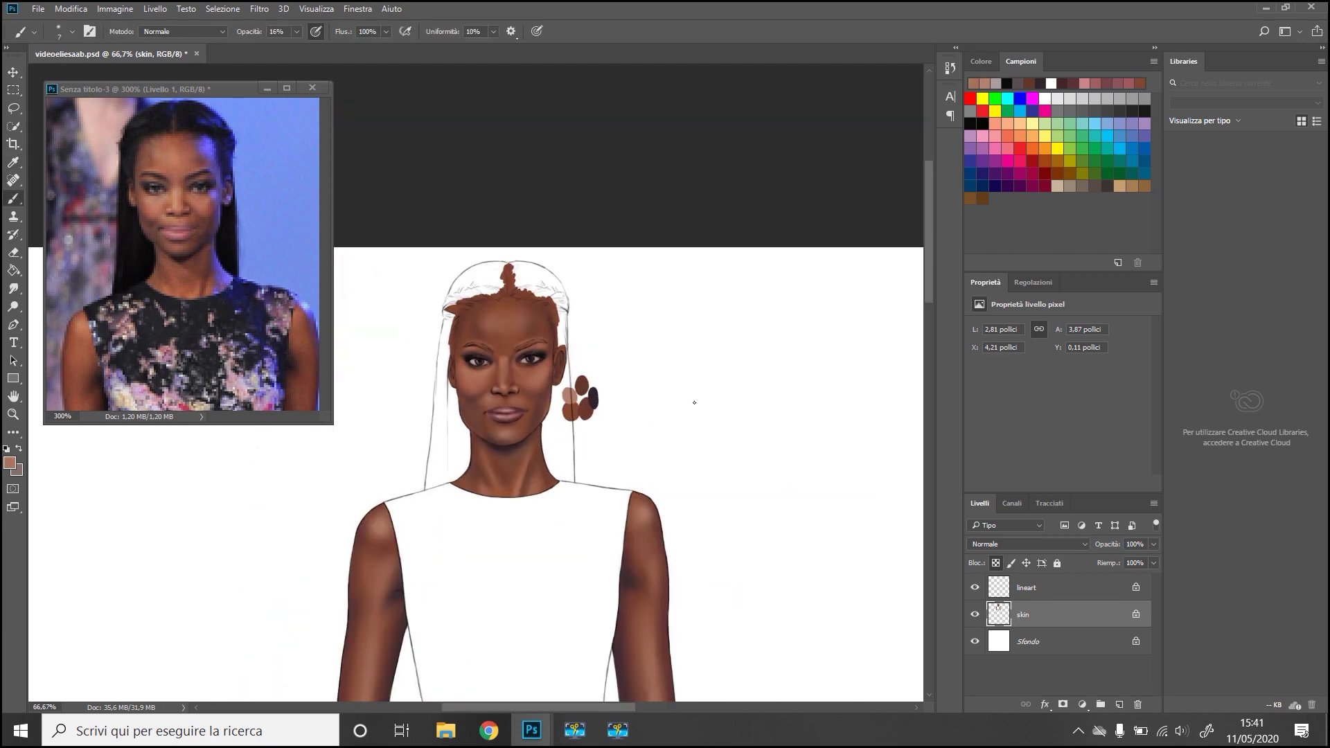
key("ctrl+plus")
left_click(447, 275, "alt")
key("5")
key("2")
mouse_move(596, 294)
left_mouse_down()
mouse_move(663, 258)
mouse_move(700, 269)
left_mouse_up()
left_click_drag(525, 295, 500, 275)
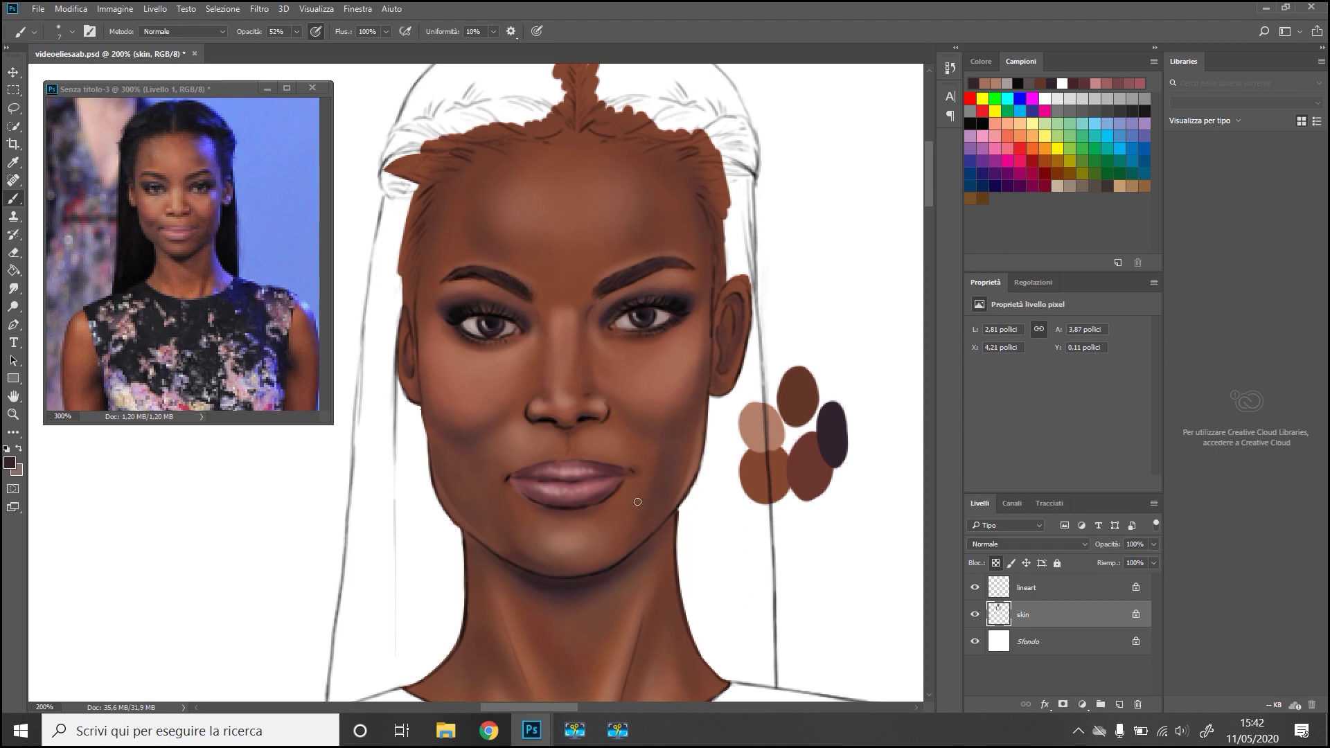
Shade under the nose and highlight the ear rim with light pinkish brown.
left_click(678, 426, "alt")
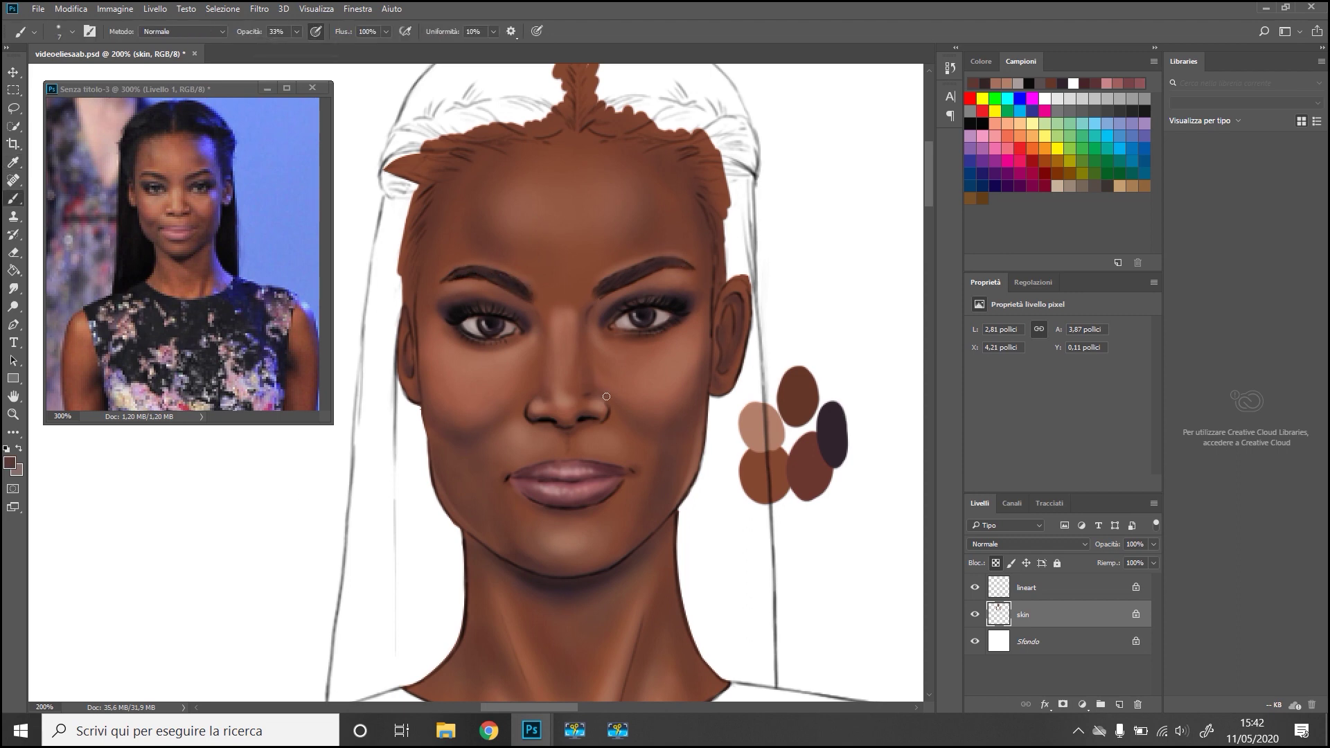
left_click(555, 386, "alt")
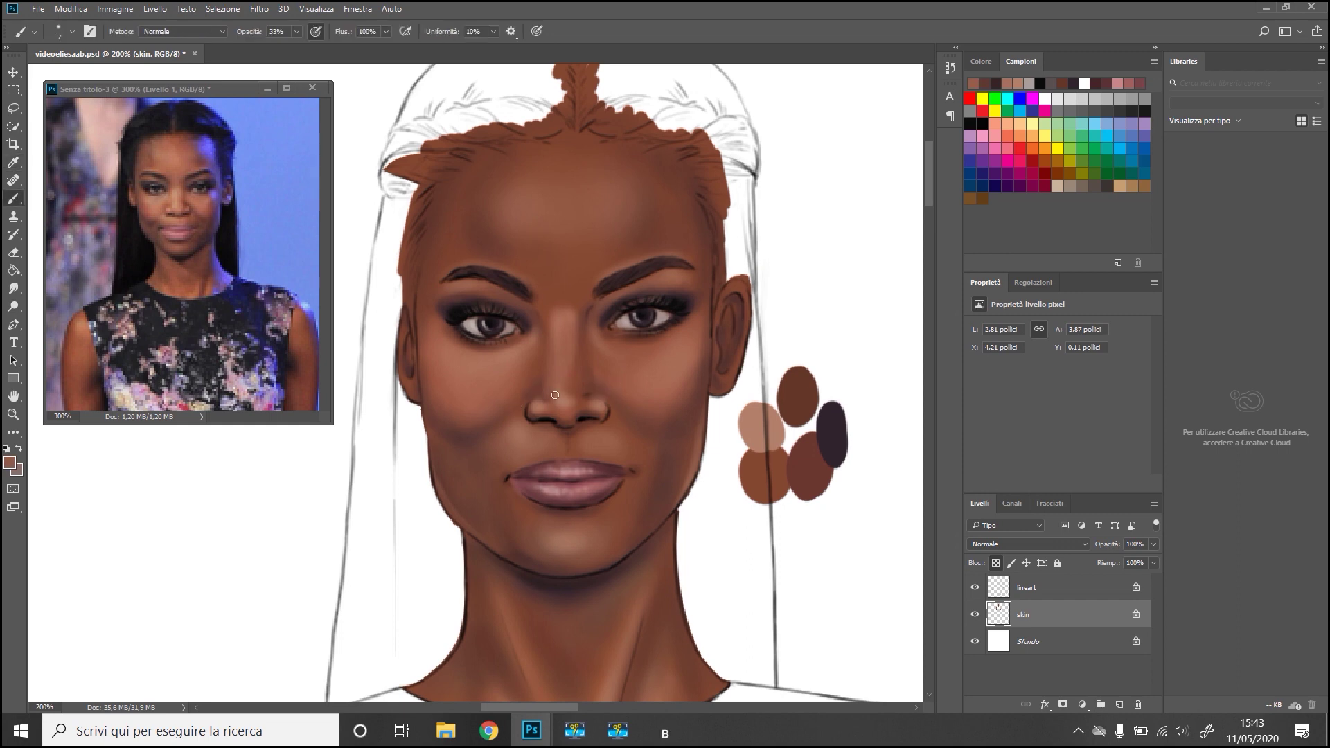
left_click(556, 431, "alt")
key("b")
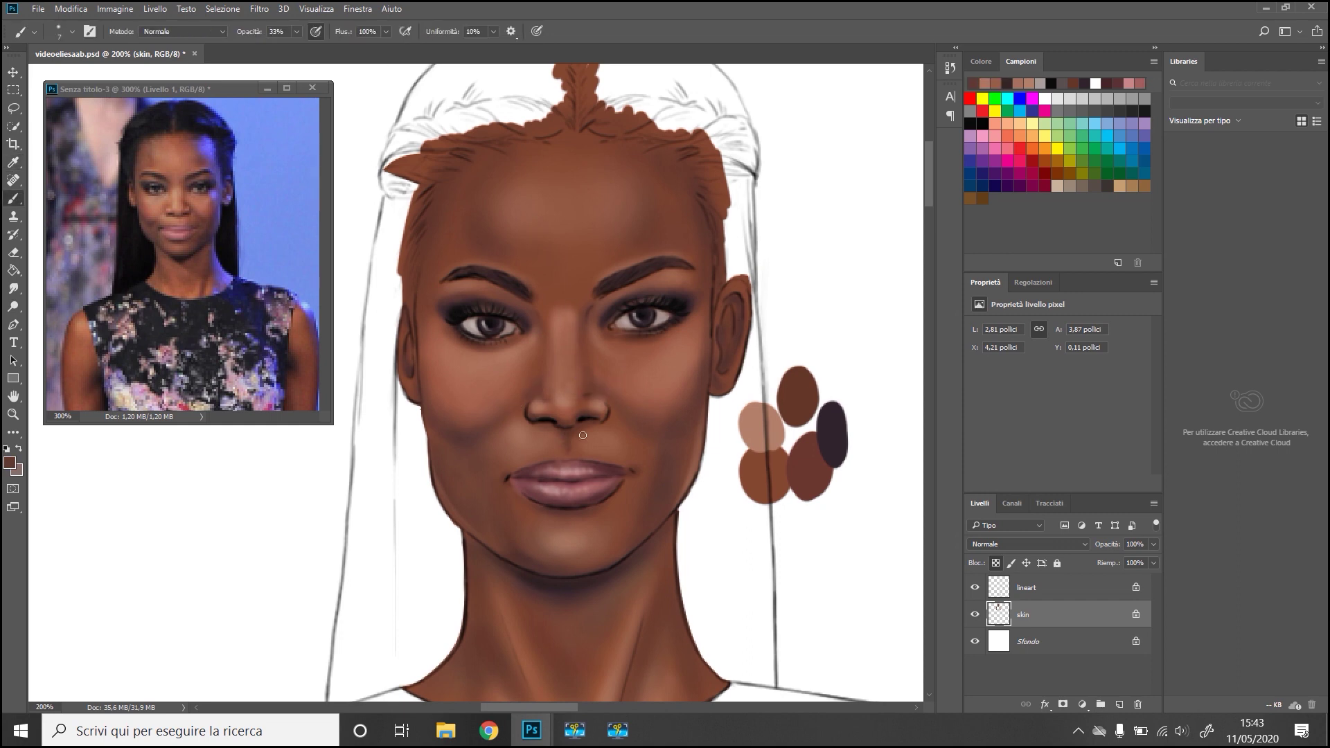
left_click(752, 419, "alt")
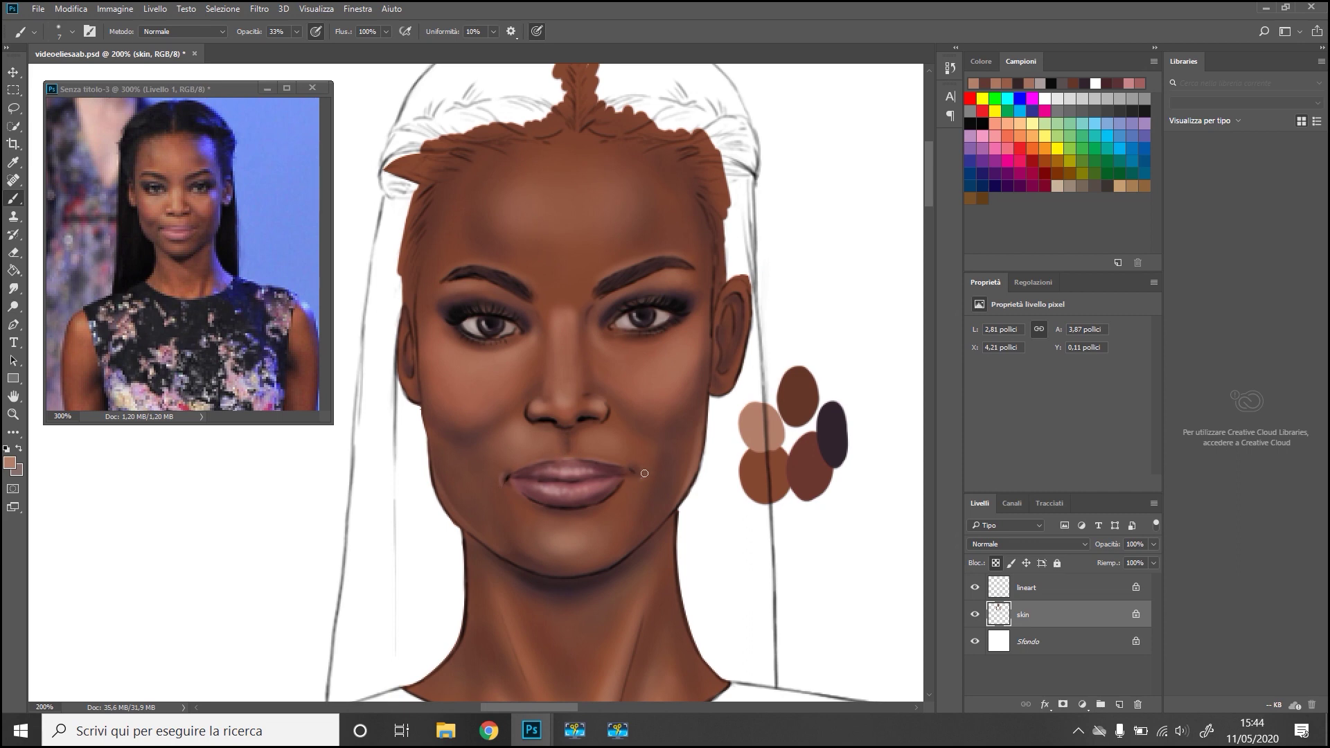
left_click_drag(721, 377, 738, 286)
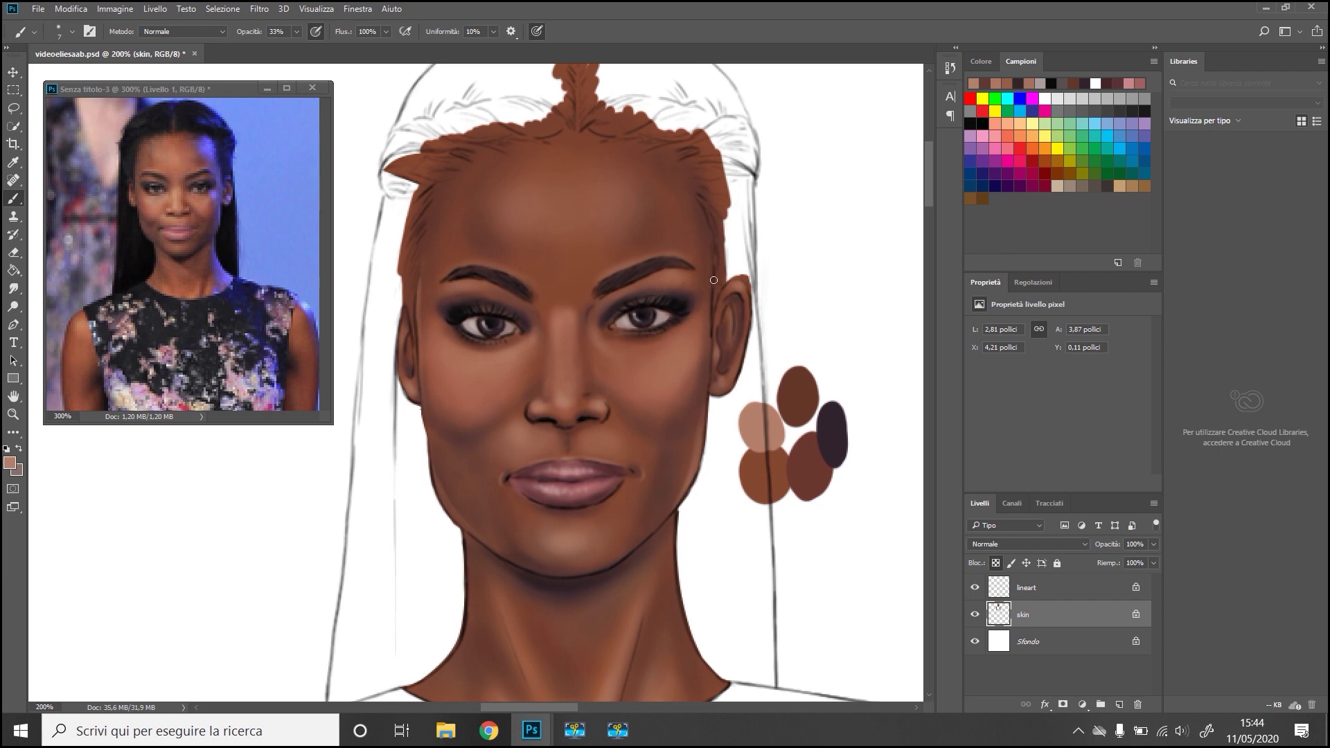
Sample a dark brown, then pick white with brush opacity at 16%.
left_click(529, 318, "alt")
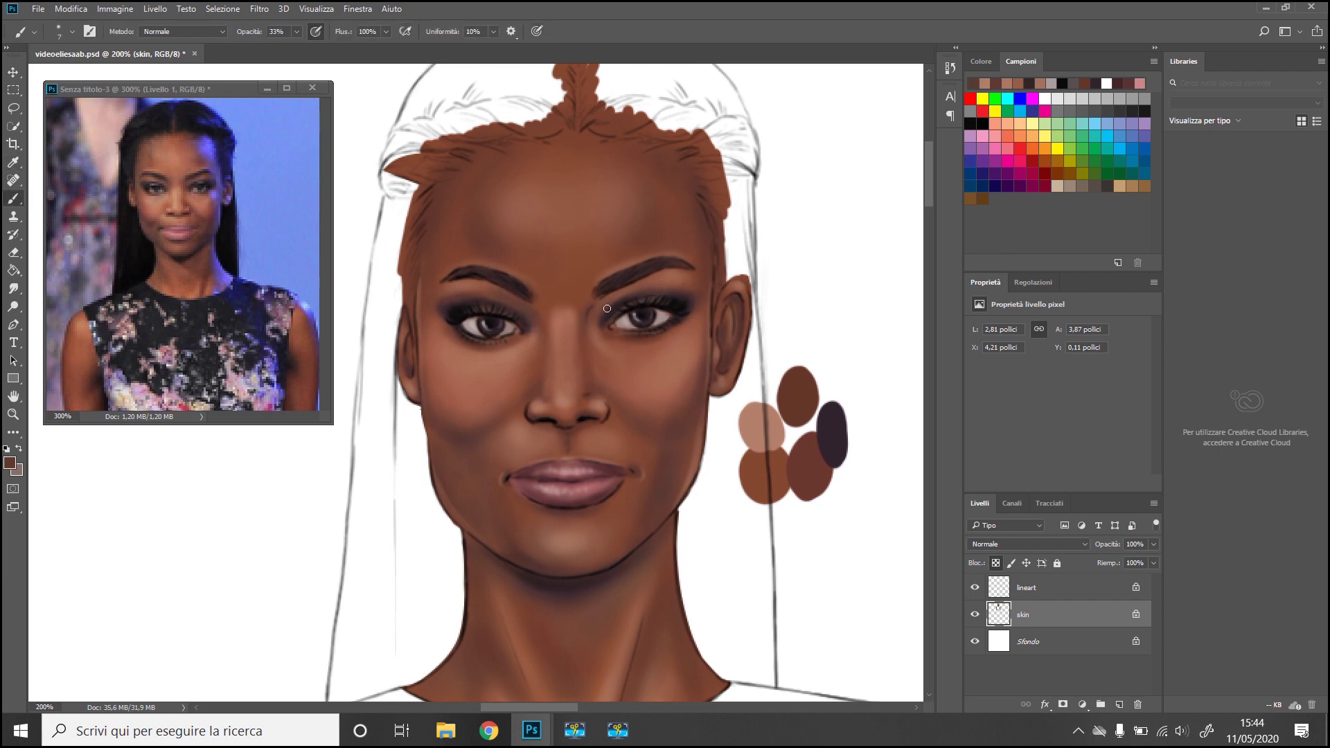
left_click_drag(704, 339, 739, 333)
left_click(859, 227, "alt")
key("1")
key("6")
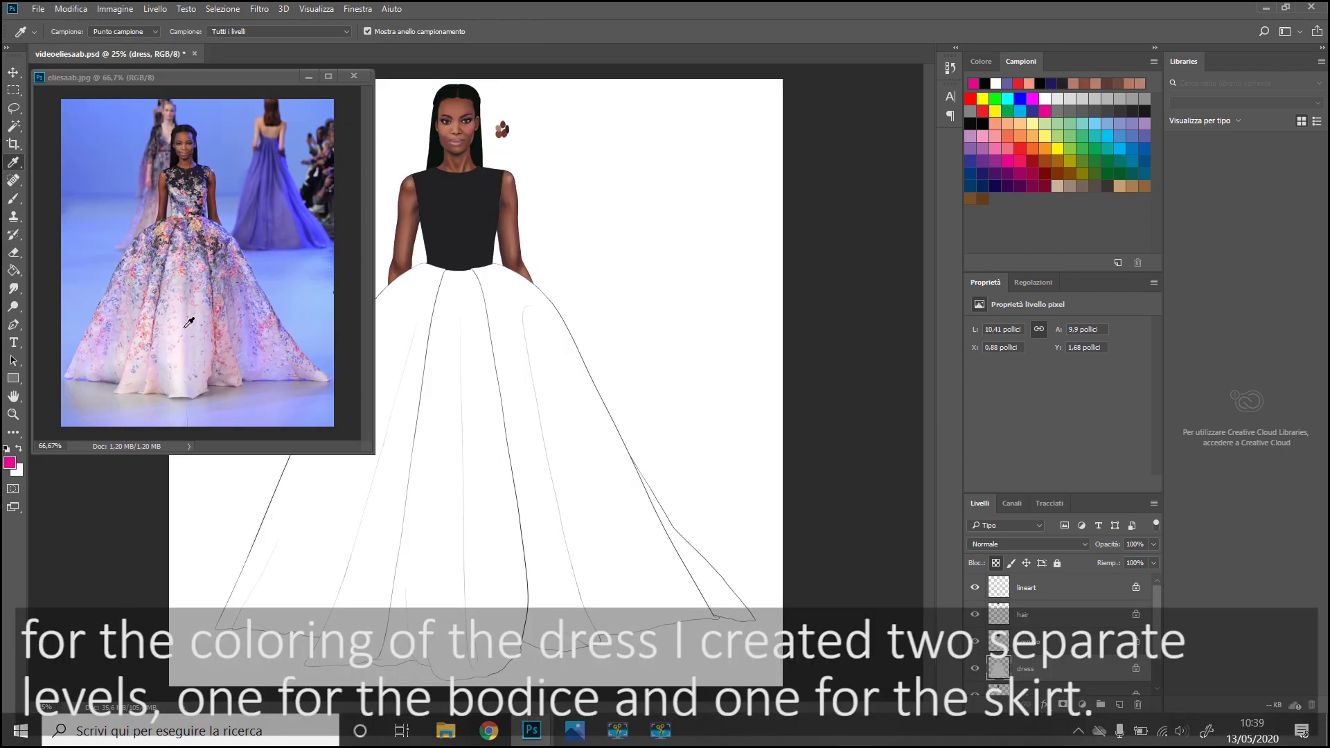
Tint the skirt and its left panel with a faint lavender sampled from the reference.
left_click(189, 322)
key("b")
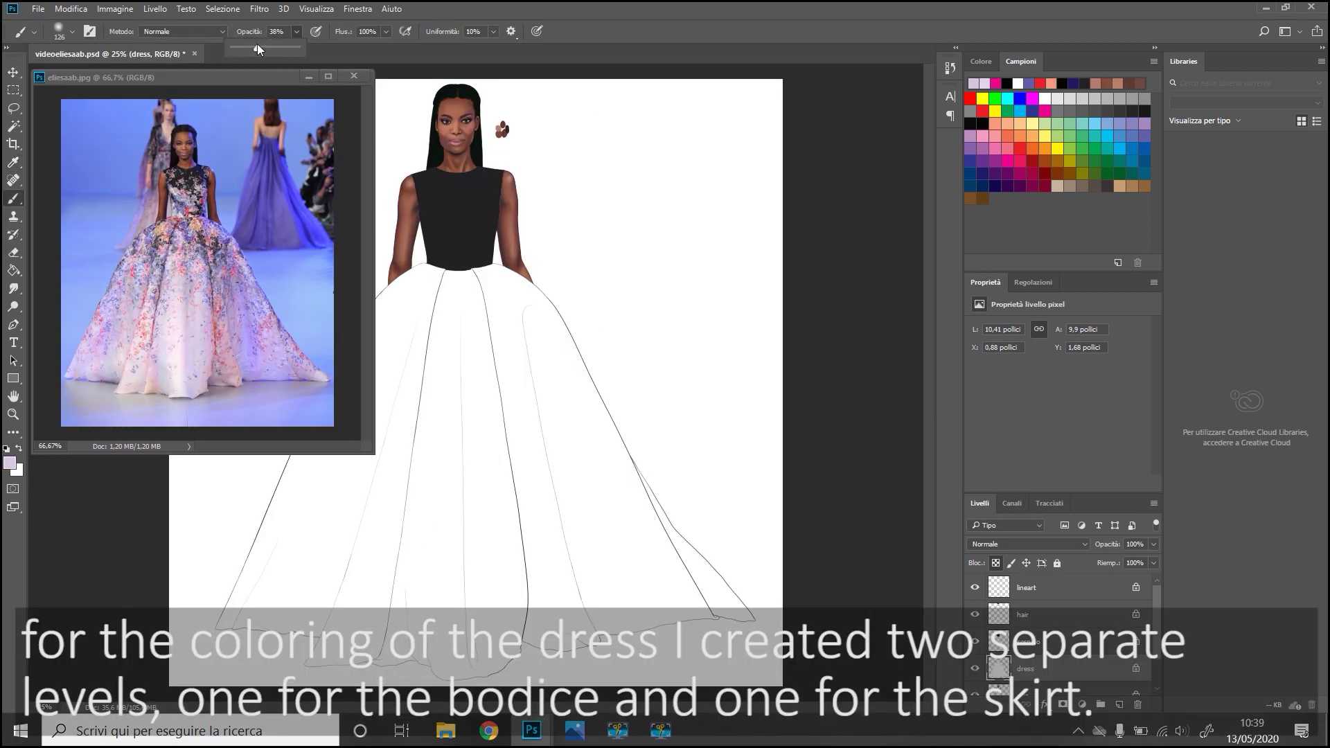
left_click_drag(457, 489, 437, 291)
left_click_drag(478, 661, 478, 478)
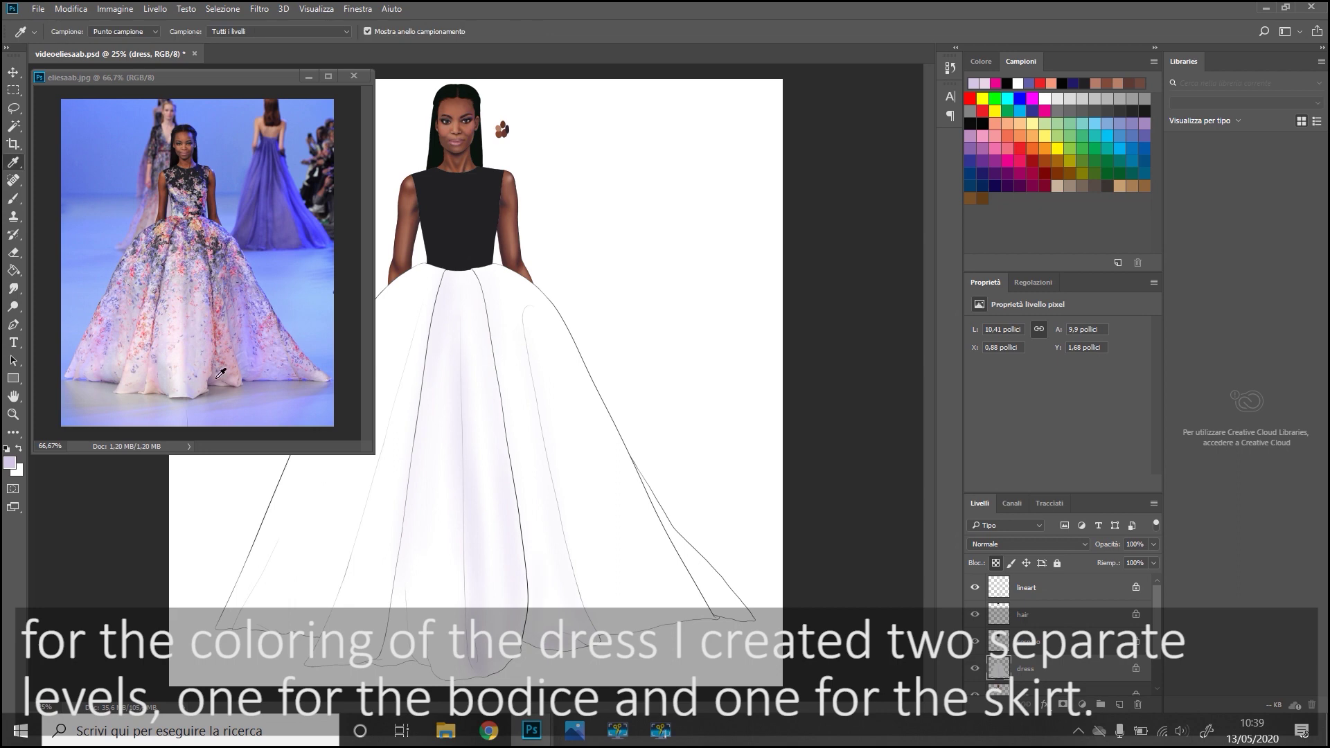
left_click_drag(530, 648, 536, 594)
Tint the skirt's centre panel and remaining area a lighter lavender-pink.
key("i")
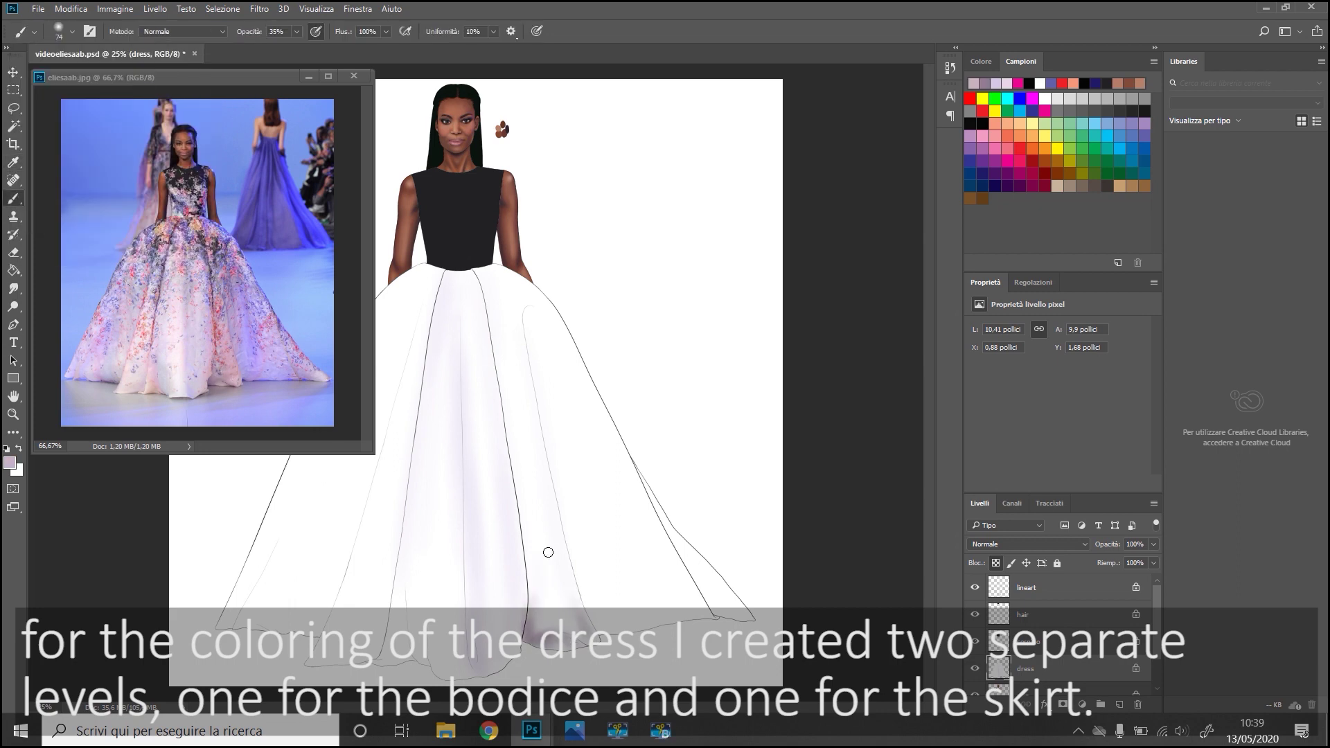
left_click(230, 331)
key("b")
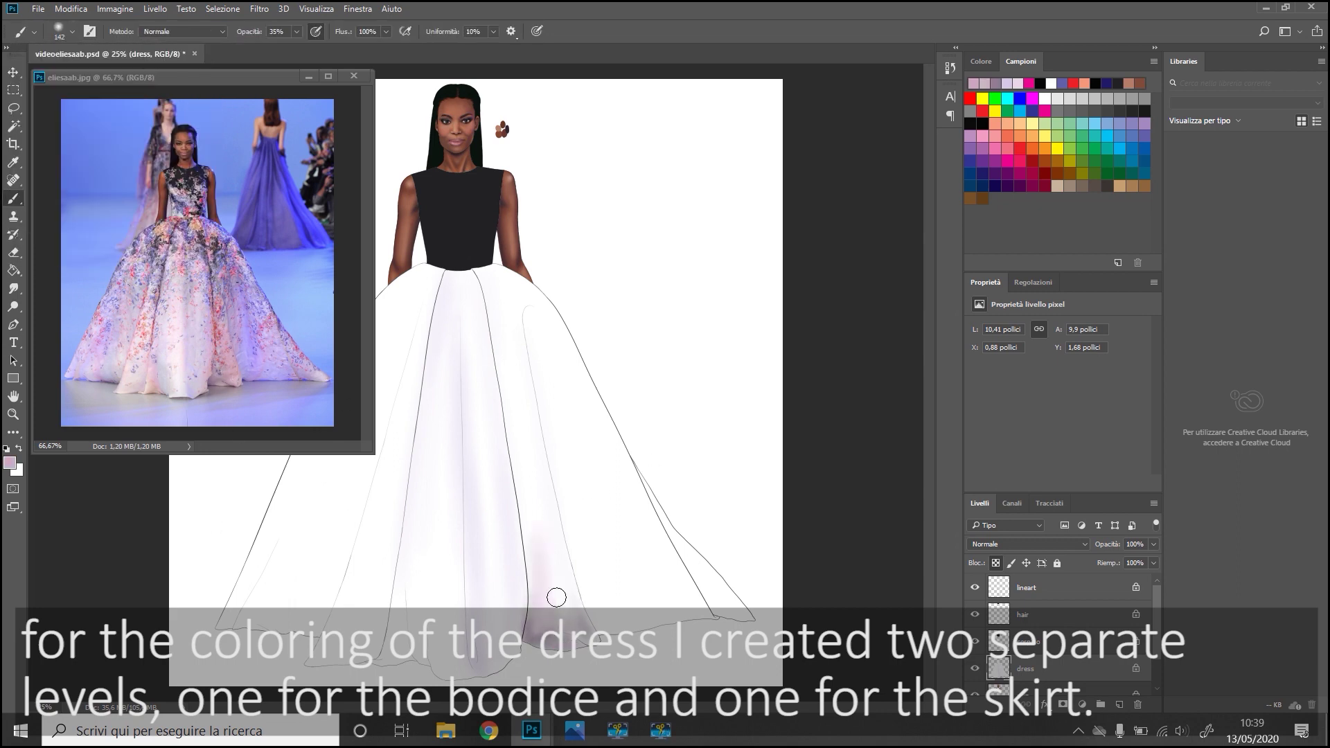
left_click_drag(530, 658, 547, 388)
mouse_move(299, 527)
left_mouse_down()
mouse_move(624, 591)
mouse_move(416, 481)
mouse_move(347, 541)
mouse_move(502, 479)
left_mouse_up()
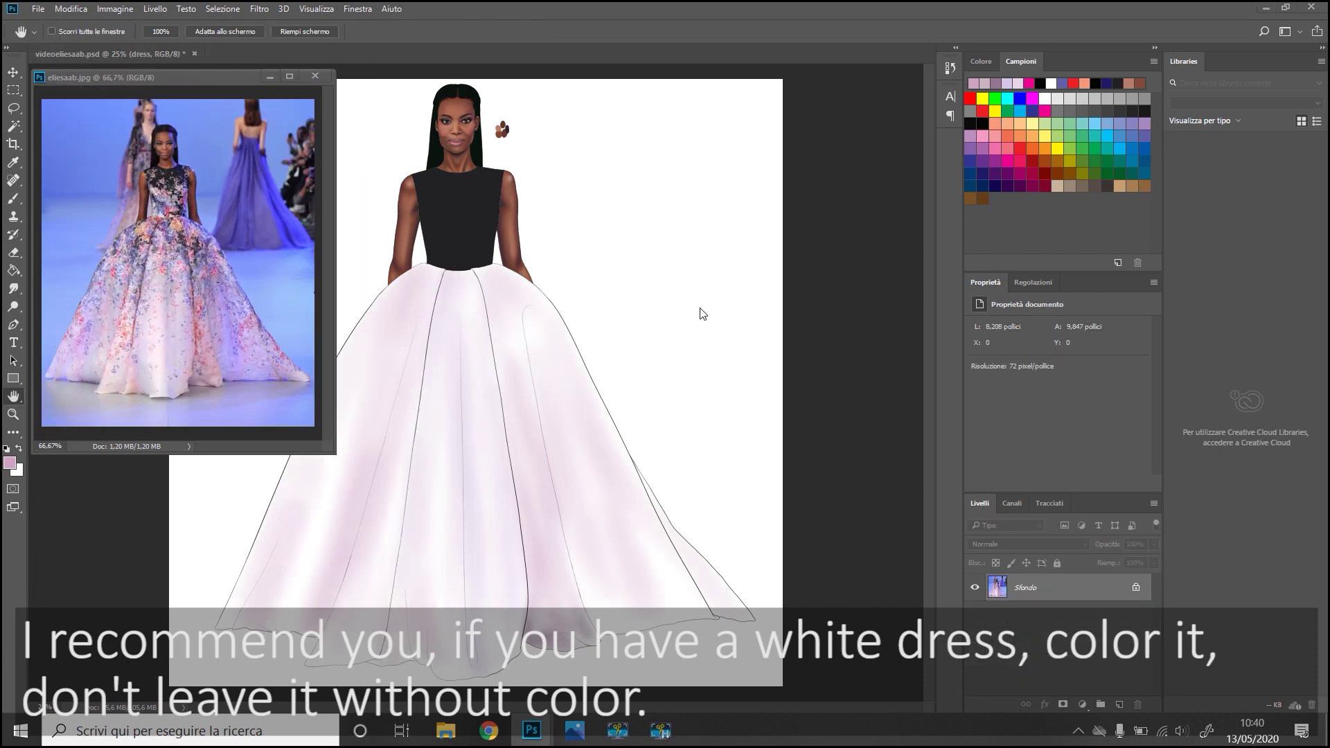
left_click(679, 309, "ctrl")
key("ctrl+minus")
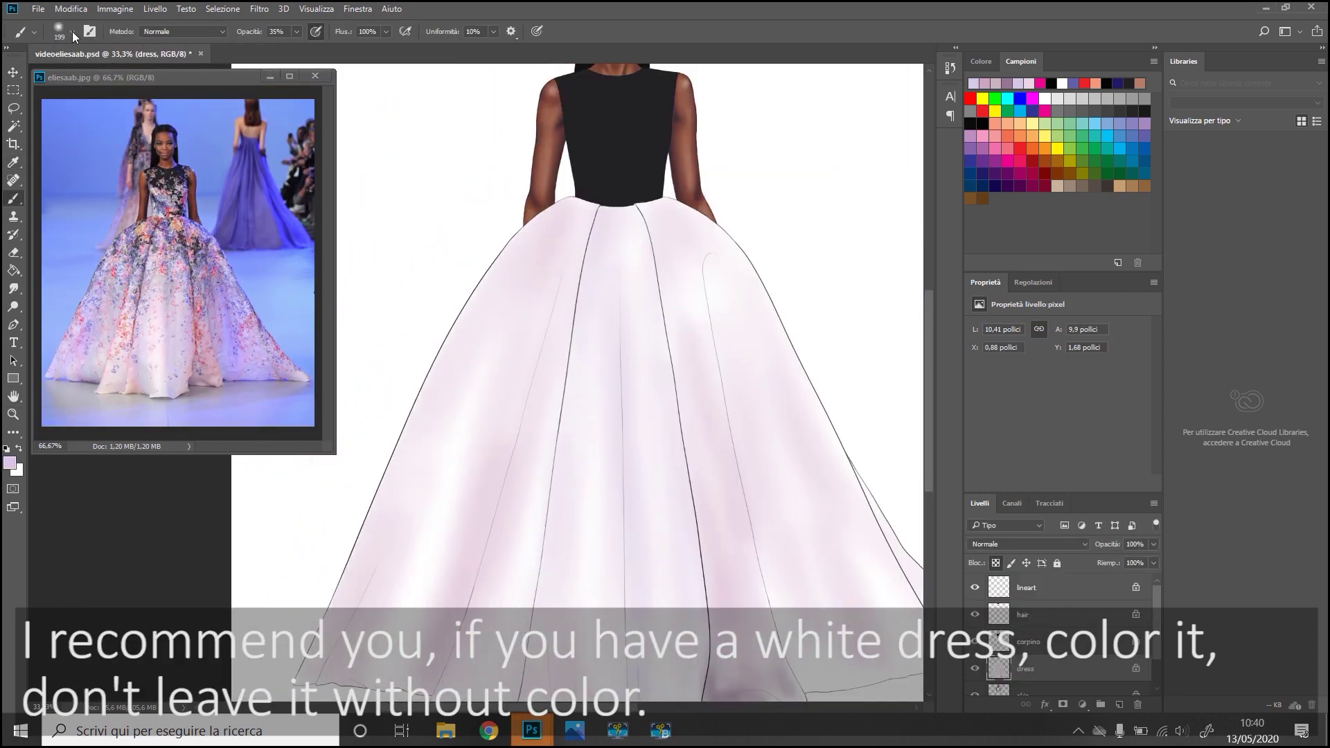
Add darker purple shading near the left hem and lavender on the right skirt.
left_click_drag(352, 686, 414, 671)
left_click(424, 515, "alt")
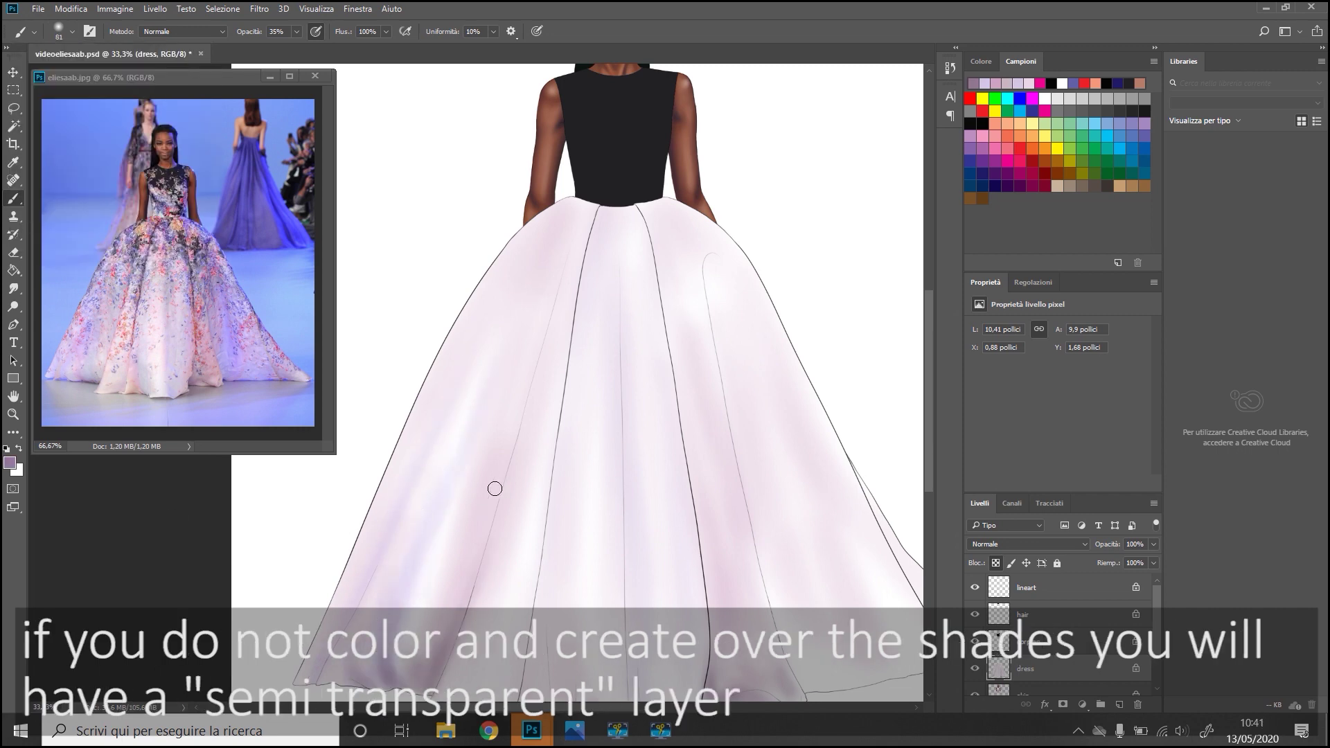
left_click(516, 554, "alt")
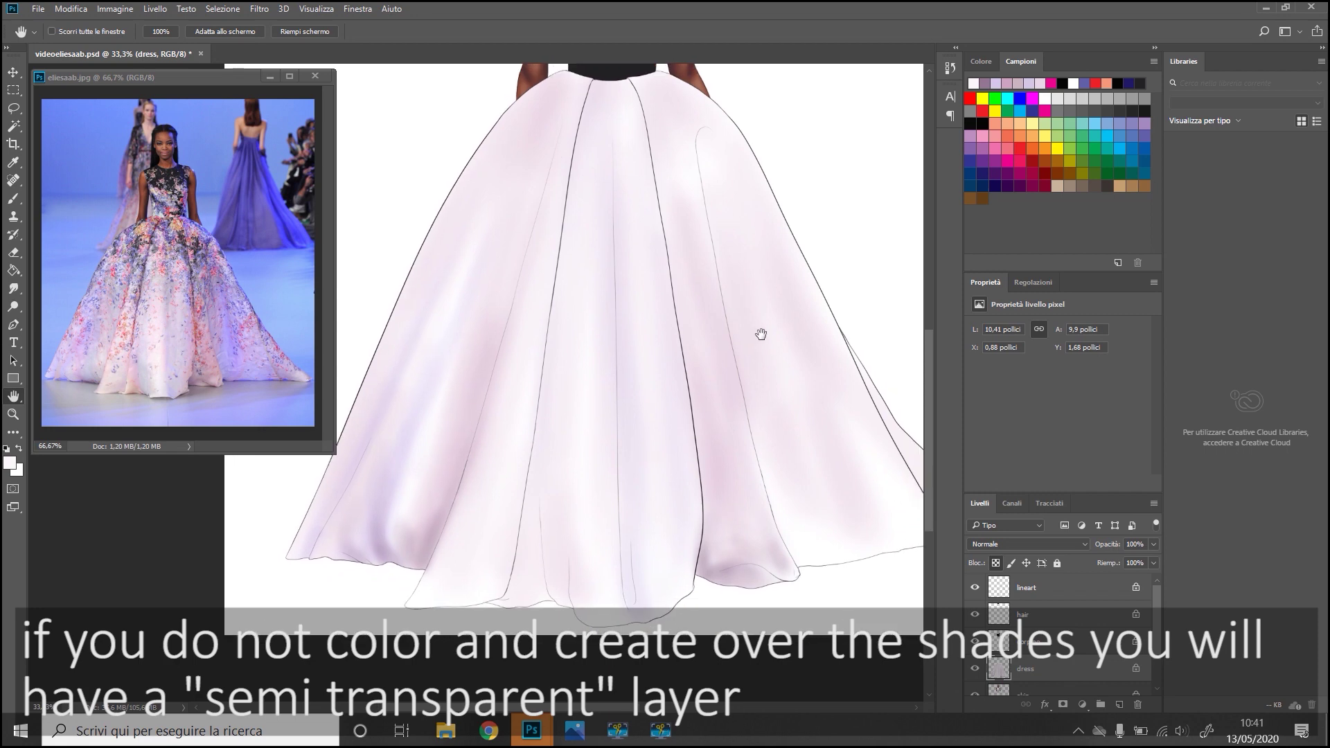
scroll(693, 346, "down", 3)
left_click(300, 451, "alt")
left_click(686, 218, "alt")
left_click_drag(700, 138, 797, 547)
Resize the brush, set 24% opacity, and paint soft pink along the central fold.
left_click(69, 31)
key("Return")
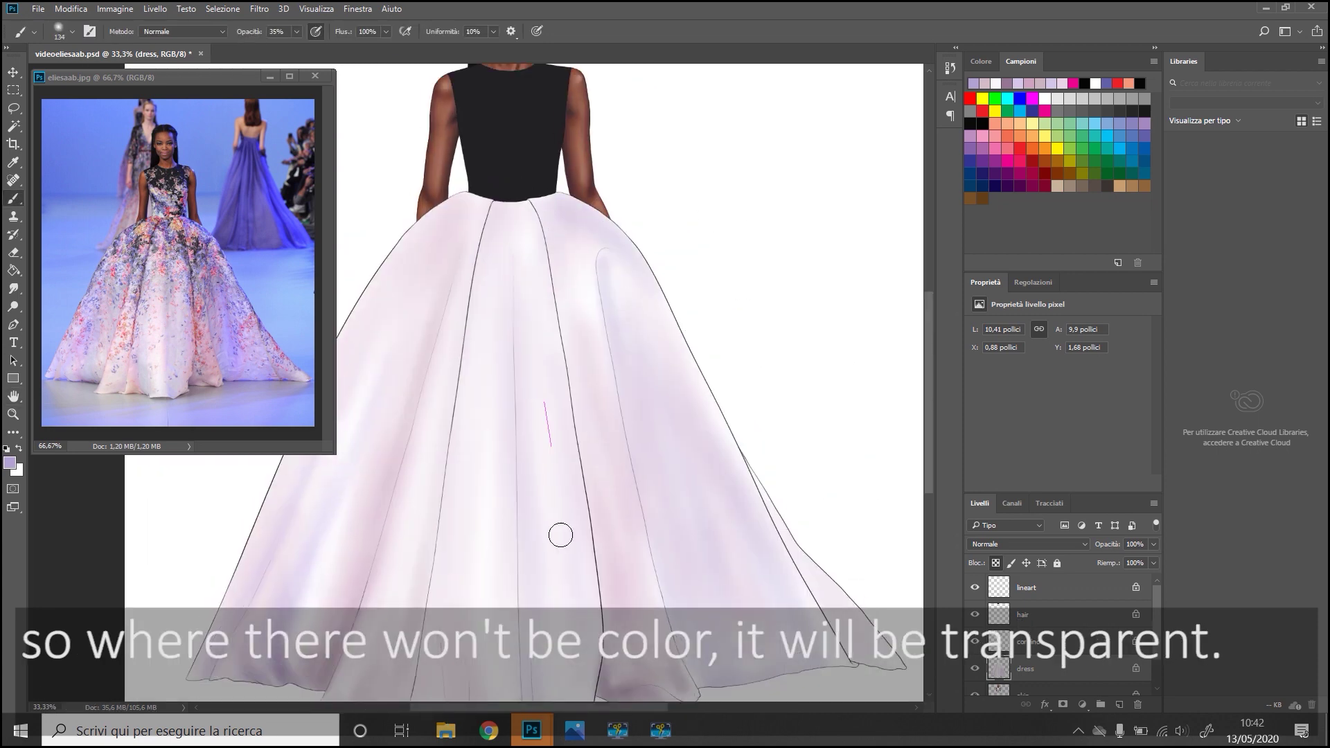
left_click(69, 31)
left_click(115, 76)
key("Return")
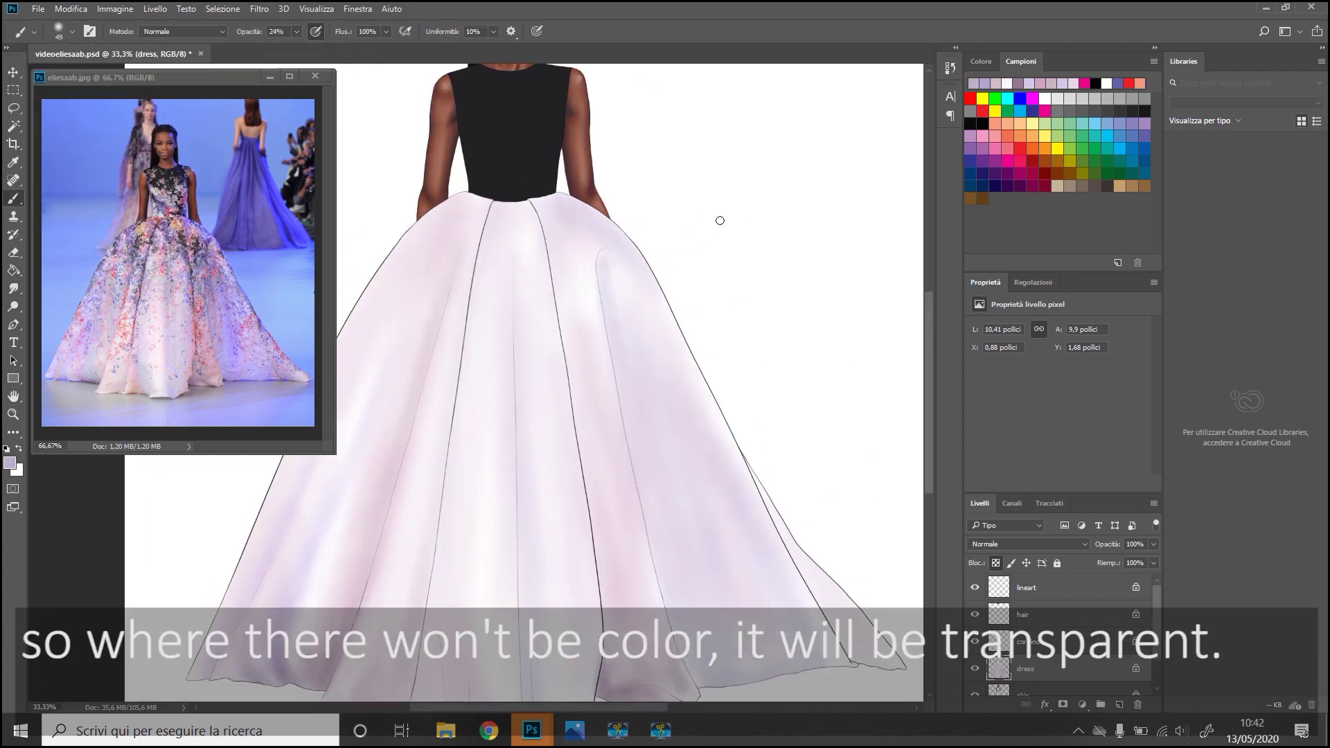
key("2")
key("4")
scroll(718, 264, "down", 3)
scroll(651, 436, "down", 2)
mouse_move(536, 590)
left_mouse_down()
mouse_move(523, 530)
mouse_move(511, 582)
mouse_move(497, 478)
left_mouse_up()
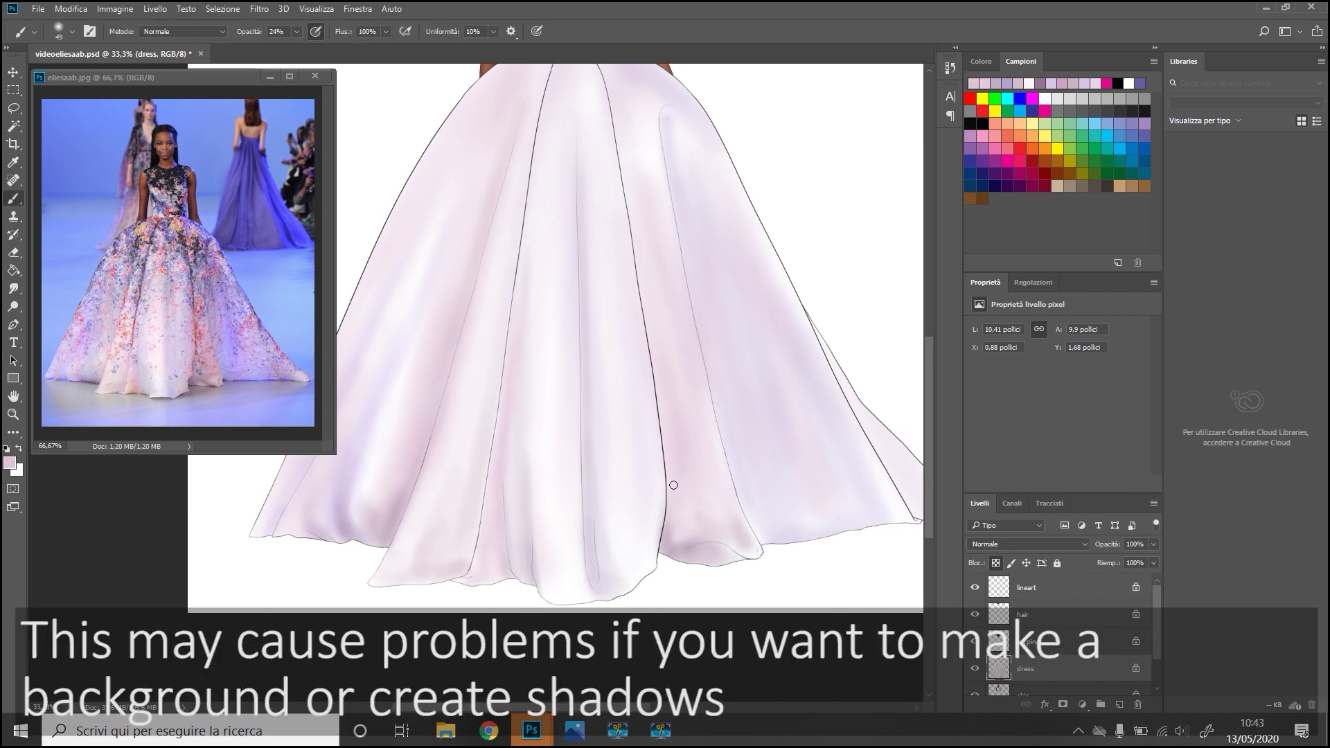
Paint lavender shading along a skirt fold and mauve on the right edge.
left_click(72, 31)
key("Return")
left_click_drag(727, 499, 658, 146)
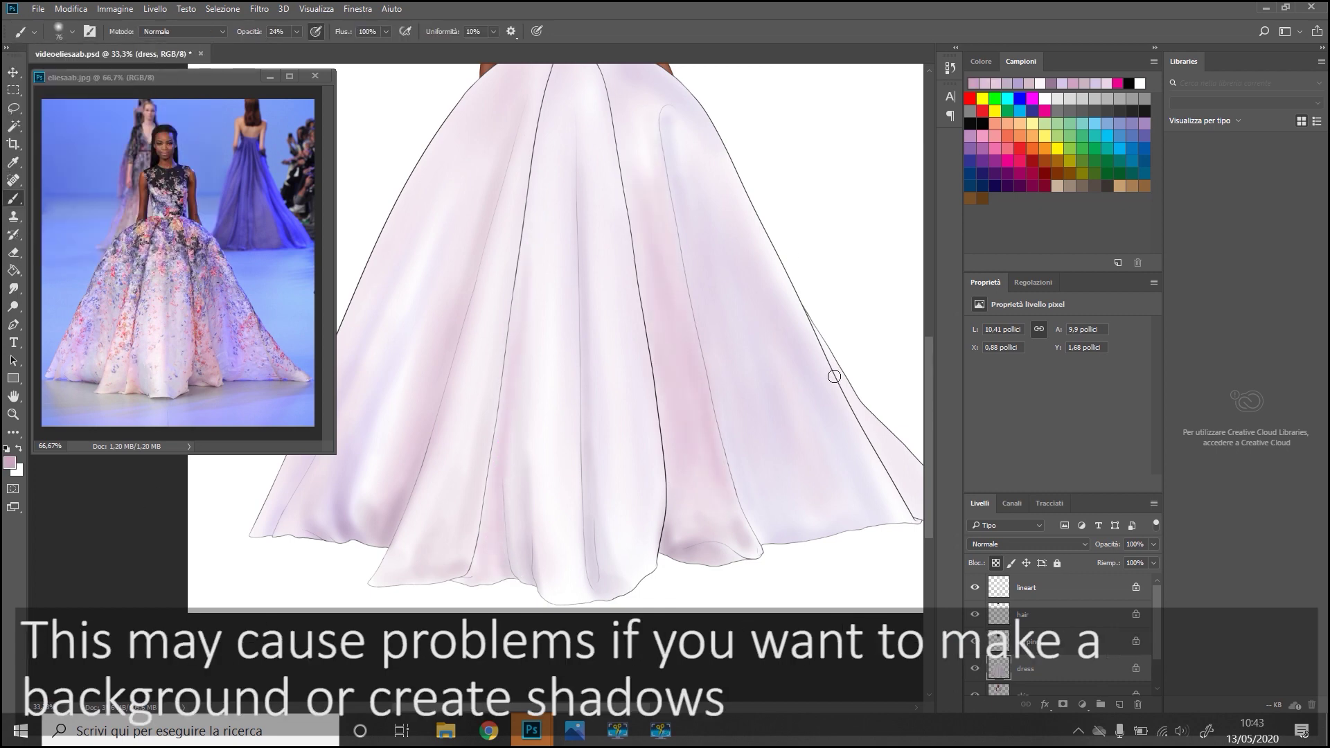
left_click(72, 31)
key("Return")
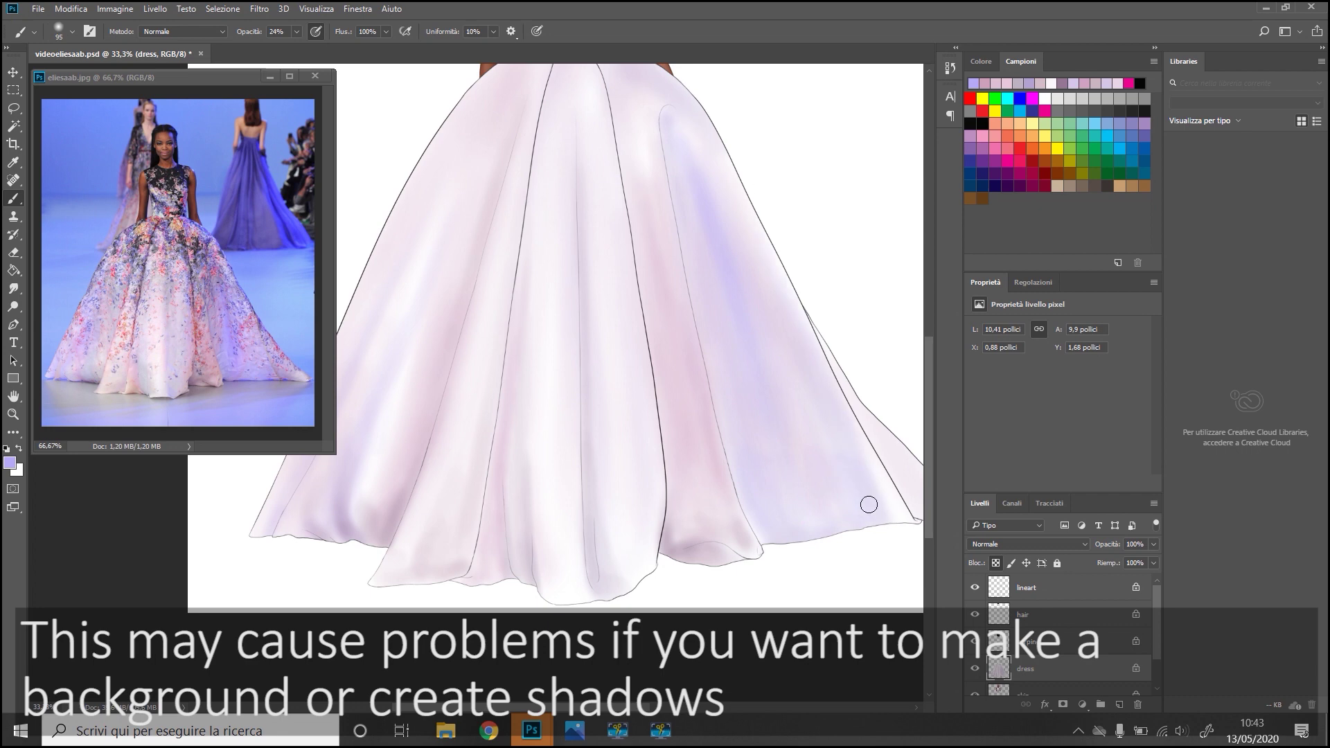
left_click(1010, 81)
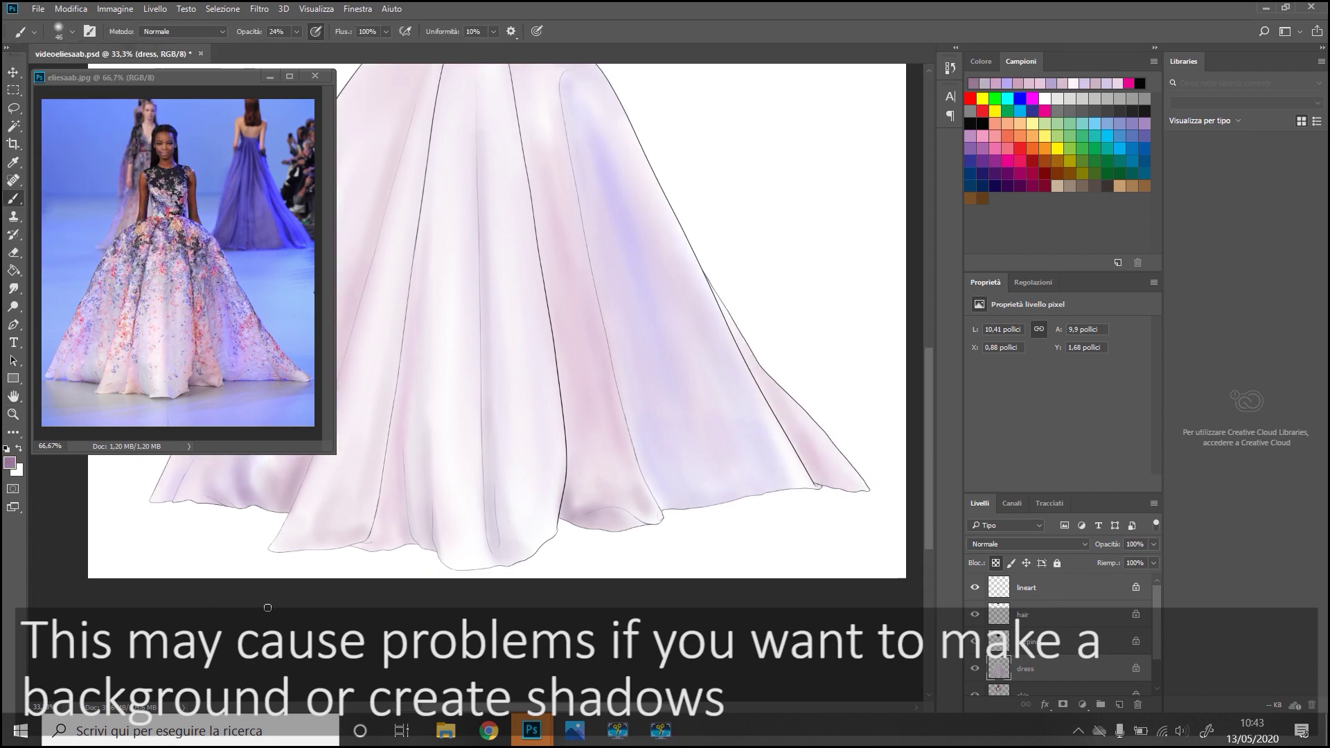
left_click_drag(813, 477, 766, 466)
Sample a lavender tone from the skirt and shade the right skirt edge.
left_click(786, 430, "alt")
key("i")
left_click(275, 363)
key("b")
left_click_drag(700, 273, 769, 411)
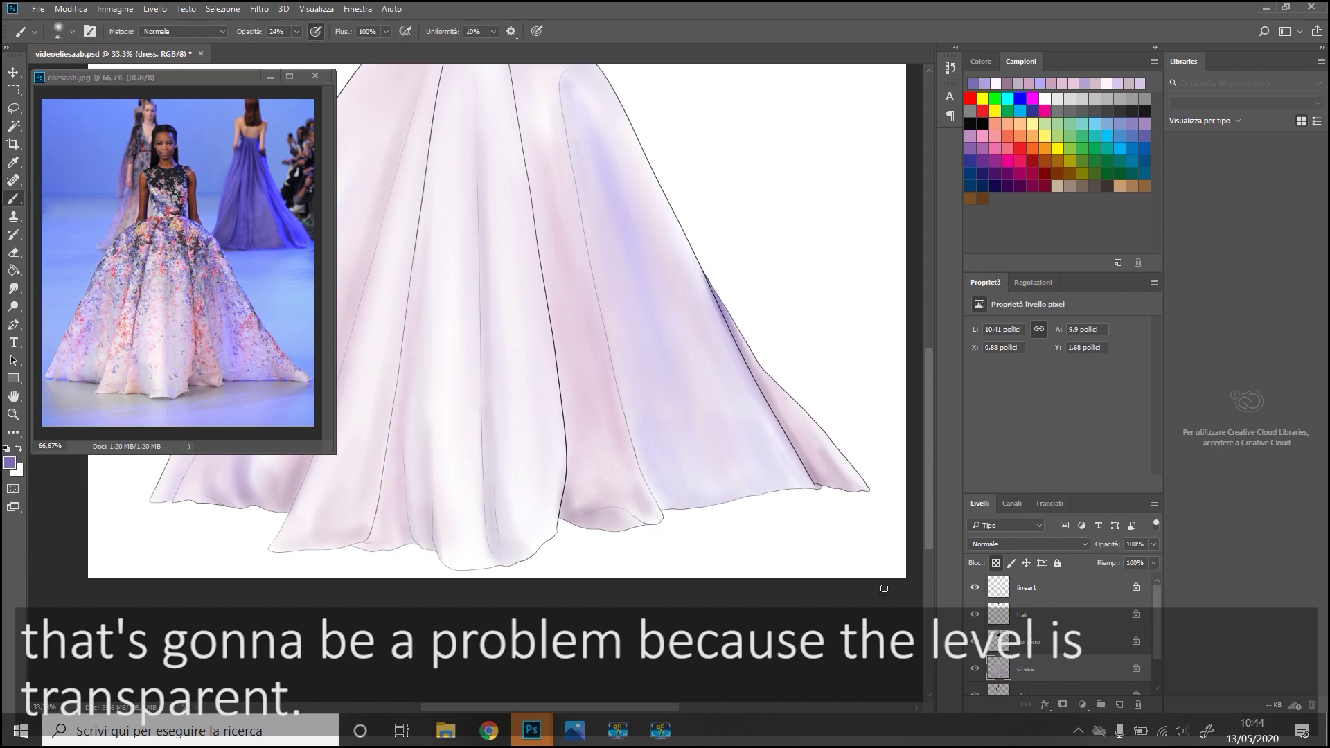
key("ctrl+minus")
left_click(72, 31)
key("ctrl+plus")
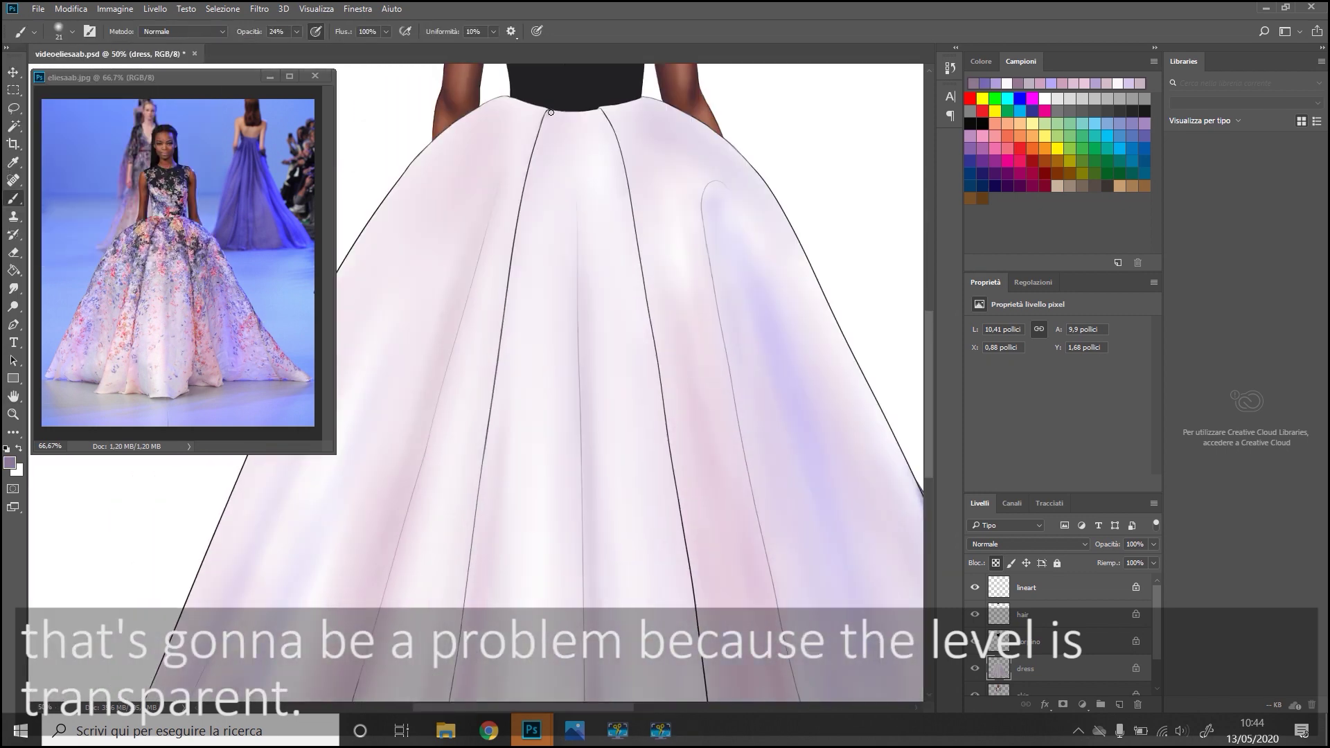
Darken and thicken the left and right skirt seam lines and lower folds.
left_click_drag(551, 111, 512, 332)
mouse_move(600, 108)
left_mouse_down()
mouse_move(631, 222)
mouse_move(624, 170)
mouse_move(661, 432)
left_mouse_up()
left_click_drag(514, 223, 464, 620)
left_click_drag(657, 388, 697, 623)
scroll(691, 592, "down", 5)
left_click_drag(495, 249, 474, 379)
mouse_move(489, 289)
left_mouse_down()
mouse_move(416, 555)
mouse_move(472, 359)
mouse_move(458, 450)
left_mouse_up()
left_click_drag(494, 493, 539, 567)
left_click_drag(610, 468, 632, 573)
left_click_drag(724, 518, 737, 380)
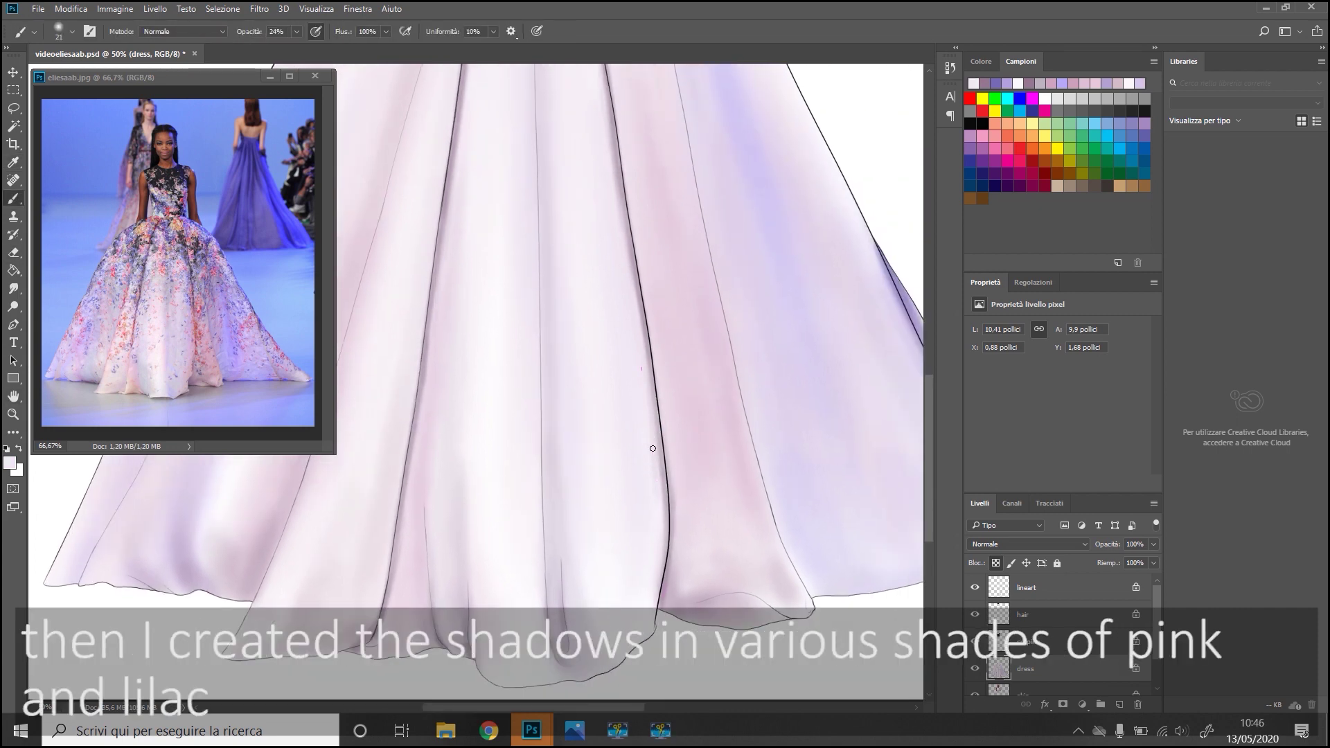
Paint grey-lilac shadows along the hem fold and soften them with light pink.
left_click(72, 32)
left_click_drag(676, 544, 686, 602)
left_click_drag(700, 513, 735, 581)
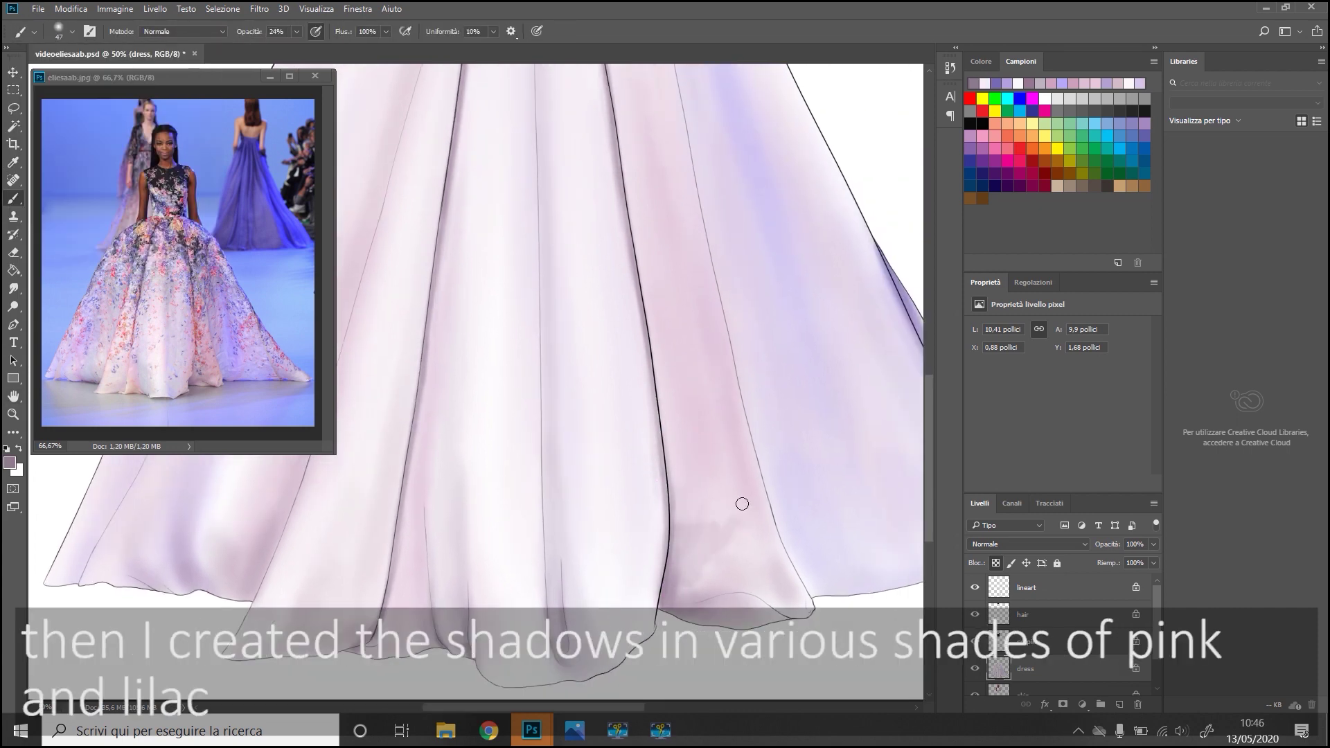
left_click_drag(693, 485, 749, 575)
key("bracketright")
key("bracketright")
left_click(692, 450, "alt")
left_click_drag(686, 460, 713, 558)
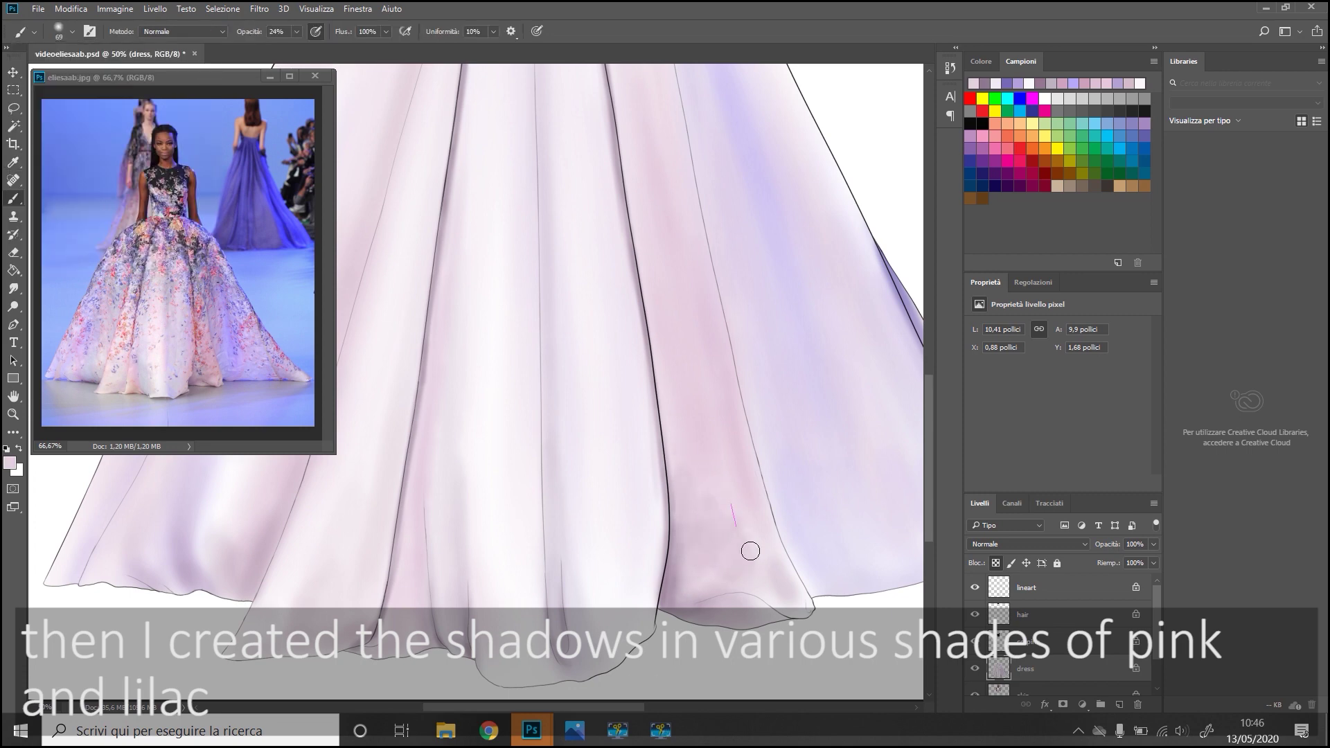
key("ctrl+minus")
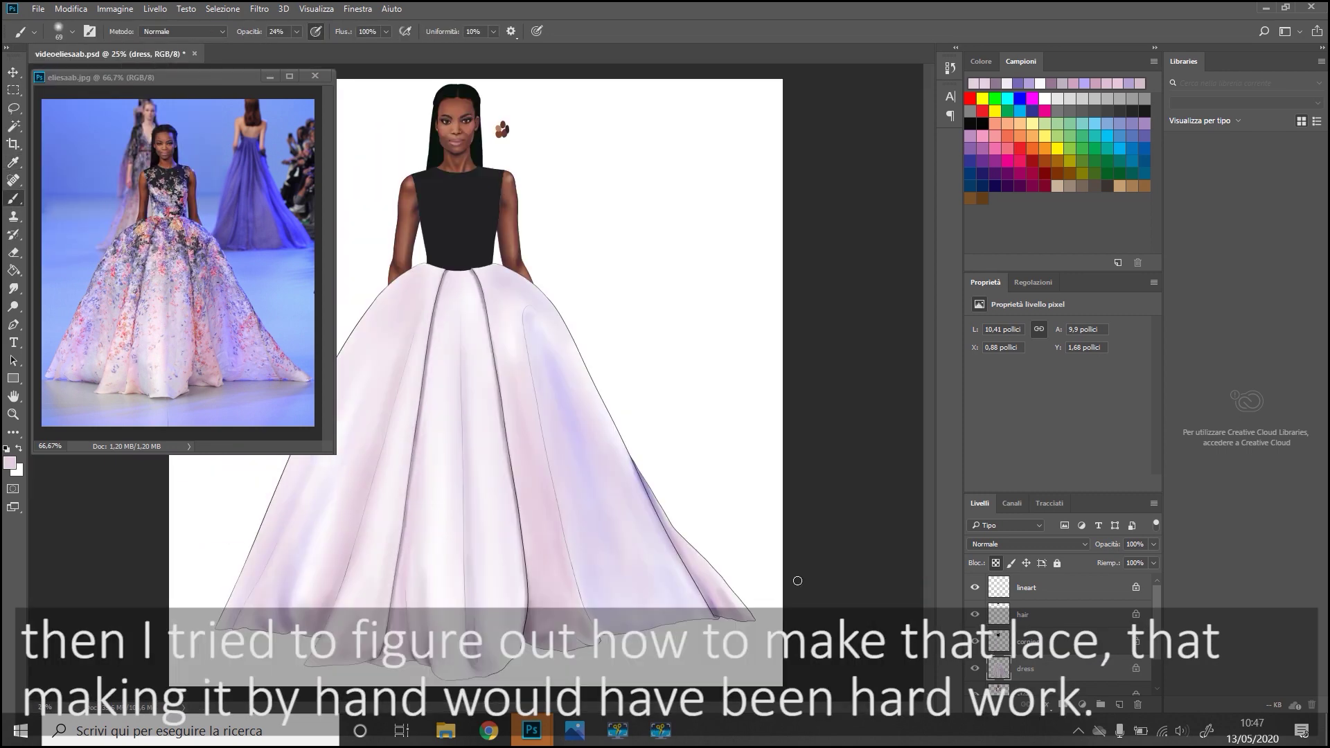
Zoom in on the skirt and darken the middle fold line down to the hem.
key("ctrl+plus")
scroll(642, 362, "down", 5)
scroll(579, 534, "down", 3)
left_click_drag(579, 534, 550, 94)
left_click_drag(548, 167, 555, 253)
left_click_drag(559, 319, 576, 524)
mouse_move(547, 575)
left_mouse_down()
mouse_move(569, 590)
mouse_move(500, 565)
left_mouse_up()
Pick a light tint and add darker shading along the left skirt fold and near the hem.
left_click(554, 572, "alt")
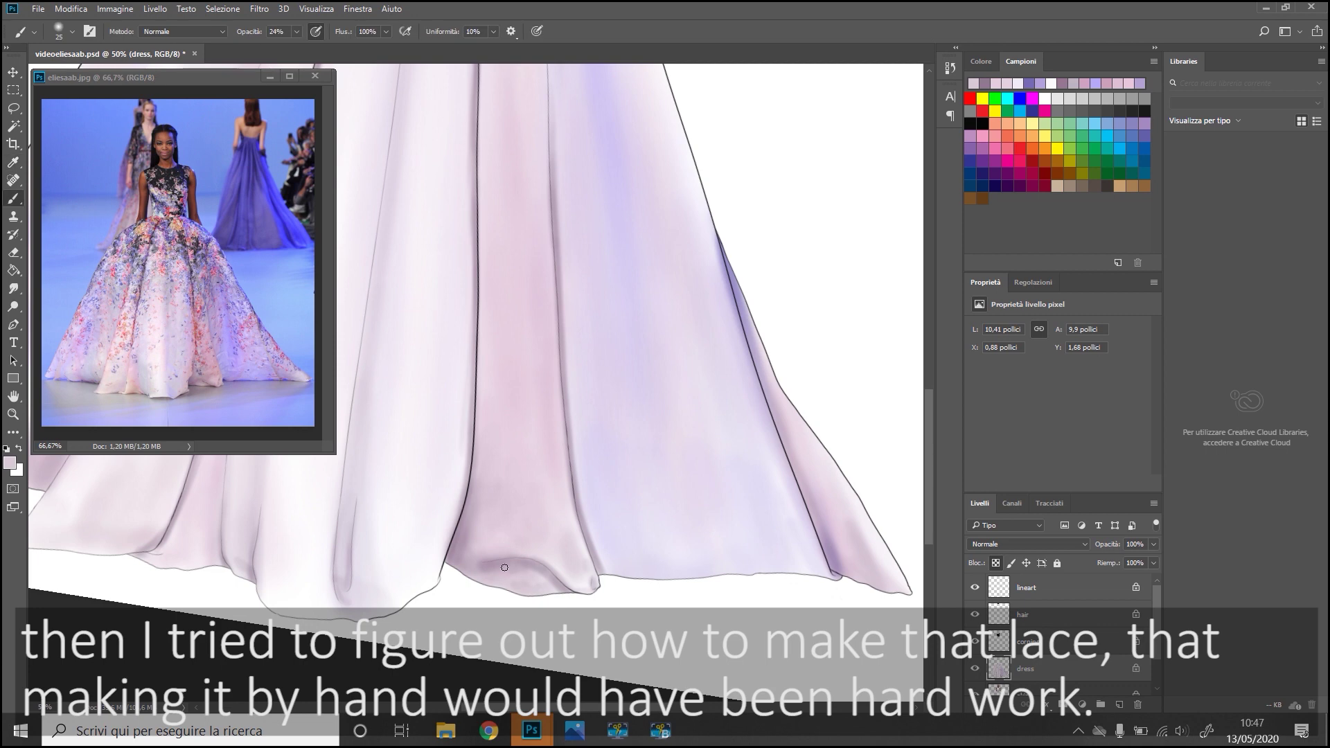
scroll(586, 538, "down", 3)
scroll(629, 416, "up", 1)
scroll(706, 499, "up", 2)
left_click_drag(482, 382, 421, 509)
mouse_move(395, 574)
left_mouse_down()
mouse_move(507, 609)
mouse_move(610, 444)
mouse_move(693, 104)
left_mouse_up()
Darken another skirt fold, undo the stray pink stroke, and add a new empty layer.
scroll(771, 438, "up", 1)
left_click_drag(771, 439, 638, 380)
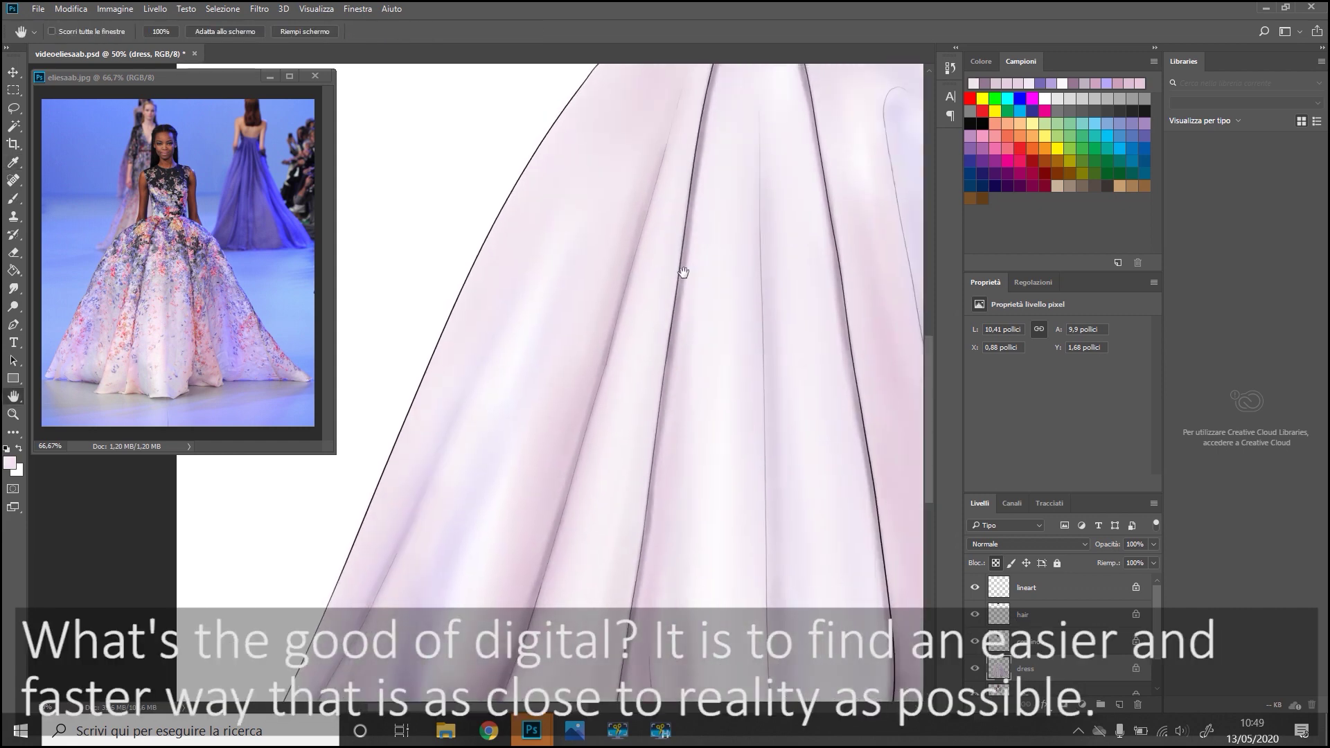
key("ctrl+minus")
key("b")
left_click_drag(548, 312, 510, 493)
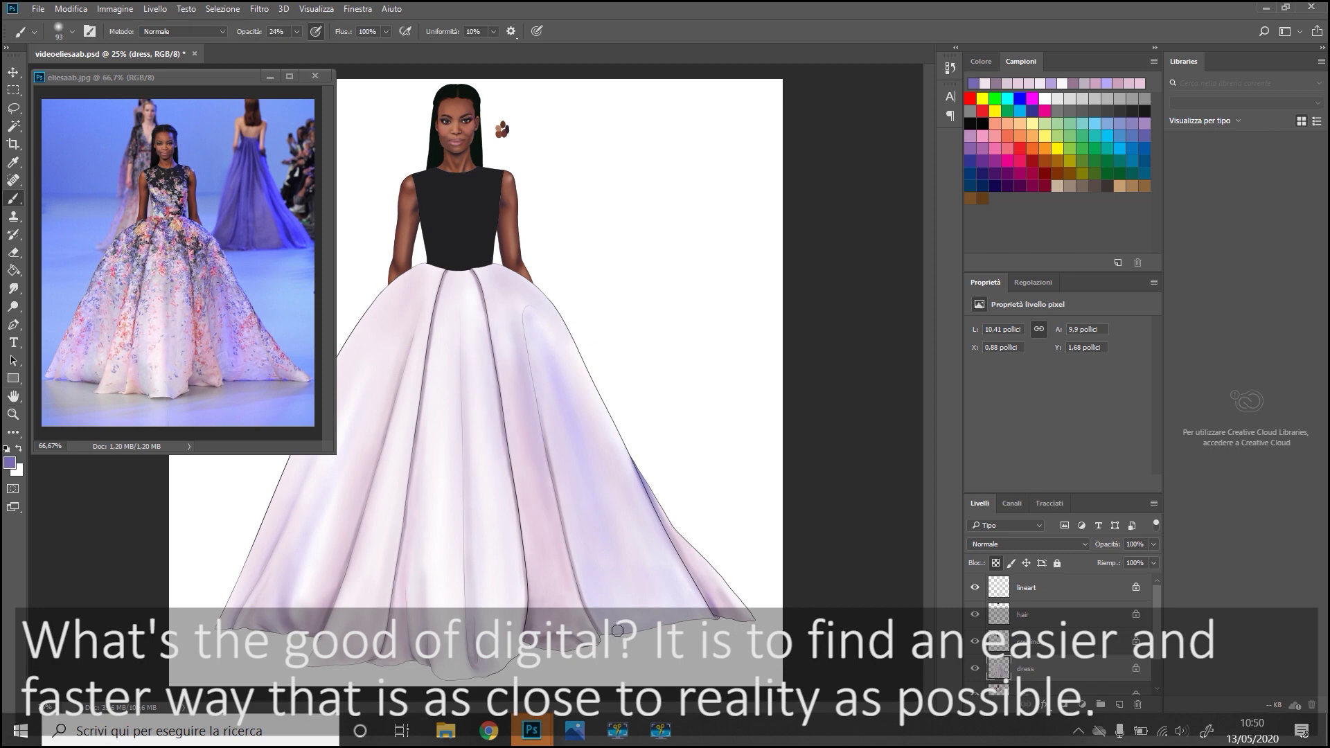
left_click_drag(500, 309, 496, 289)
key("ctrl+z")
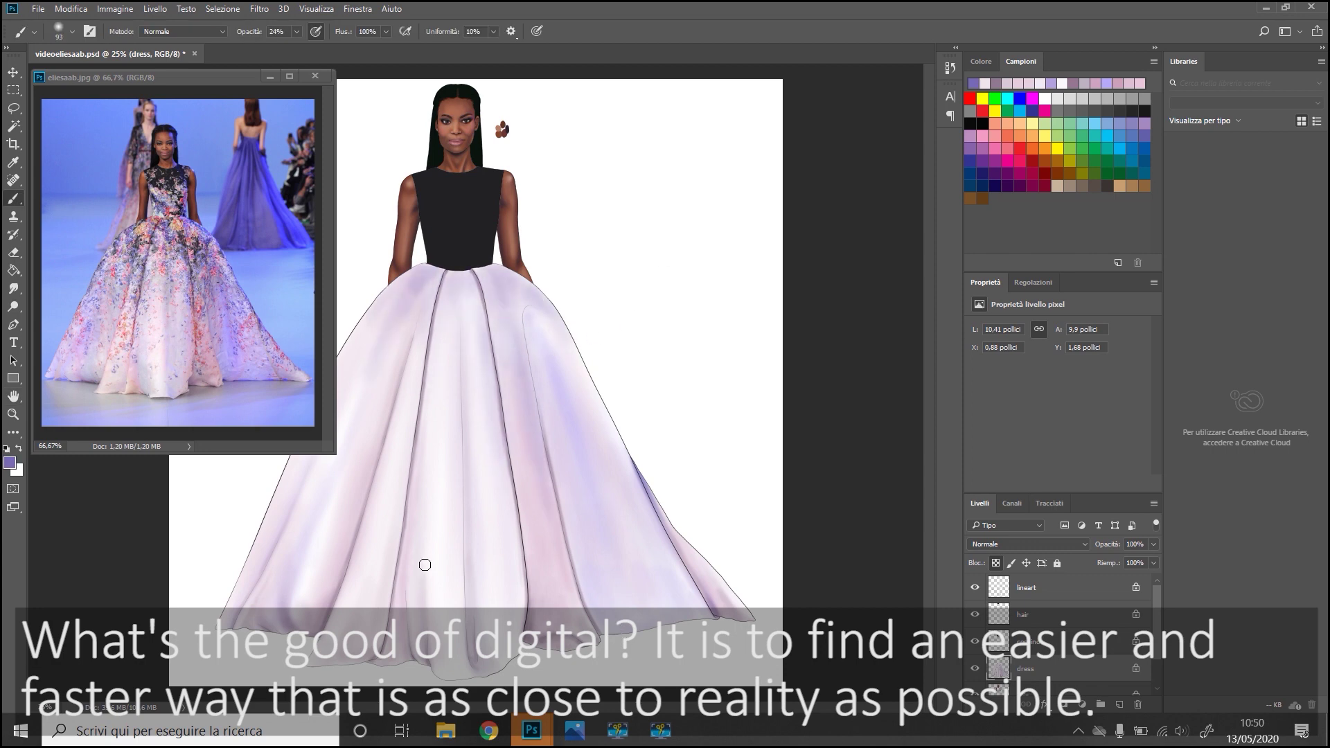
left_click(1118, 704)
Load the dress outline as a selection and choose the scatter brush for colour spots.
scroll(1039, 644, "down", 1)
left_click(998, 669, "ctrl")
left_click(663, 270)
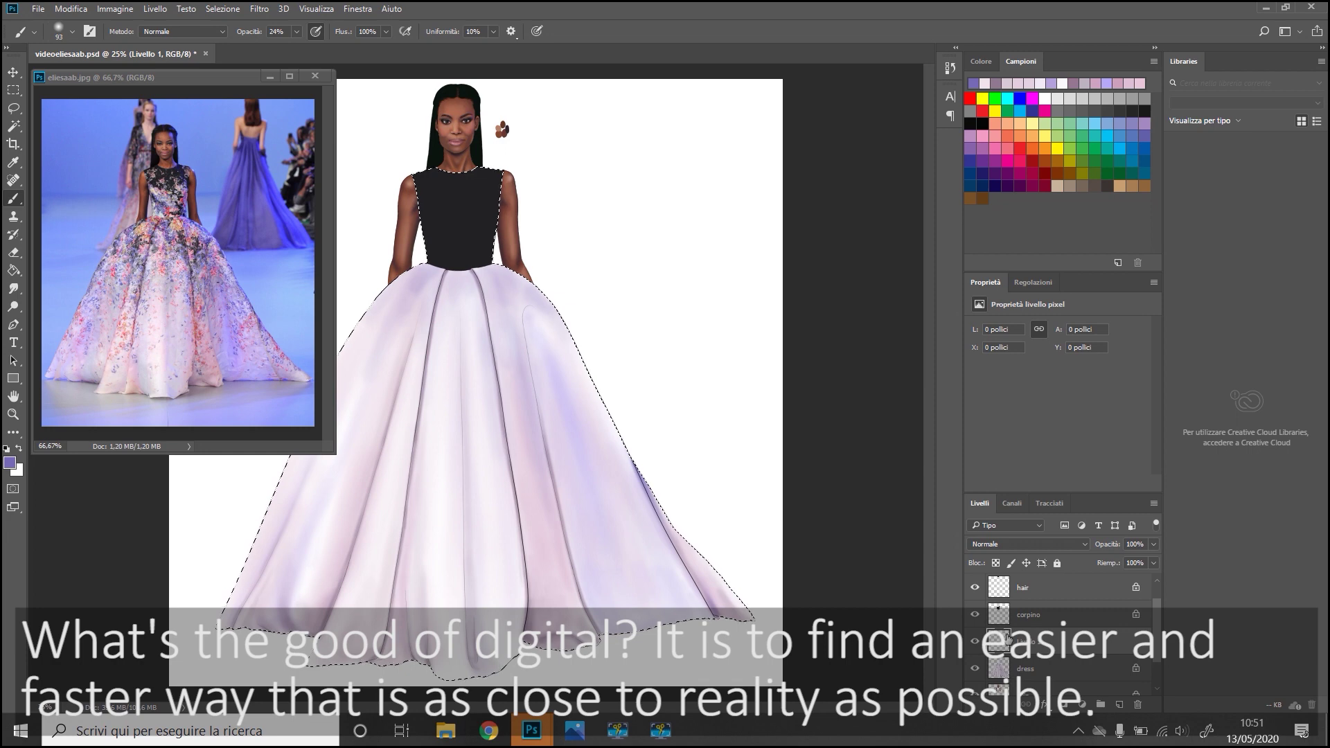
left_click(72, 31)
scroll(104, 207, "down", 2)
double_click(104, 201)
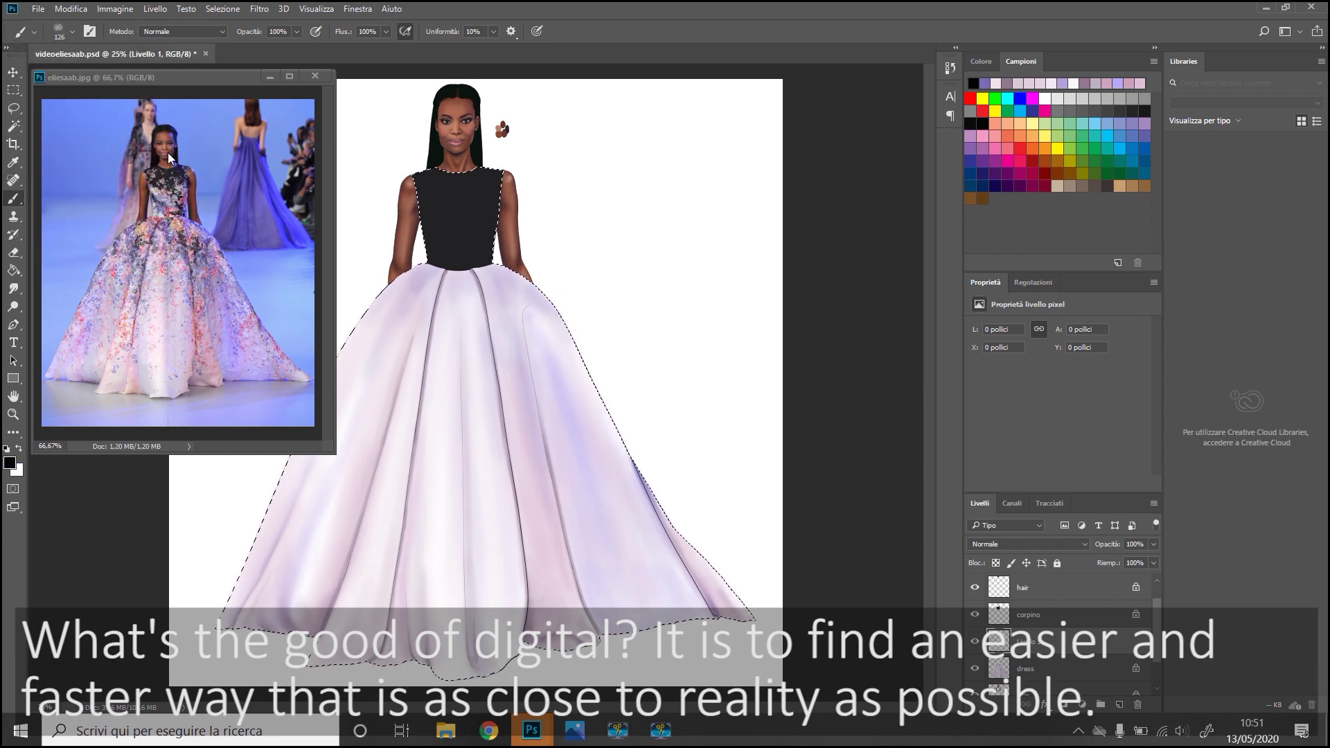
Dab purple, magenta and dark spots around the right waist of the dress.
left_click_drag(499, 305, 483, 276)
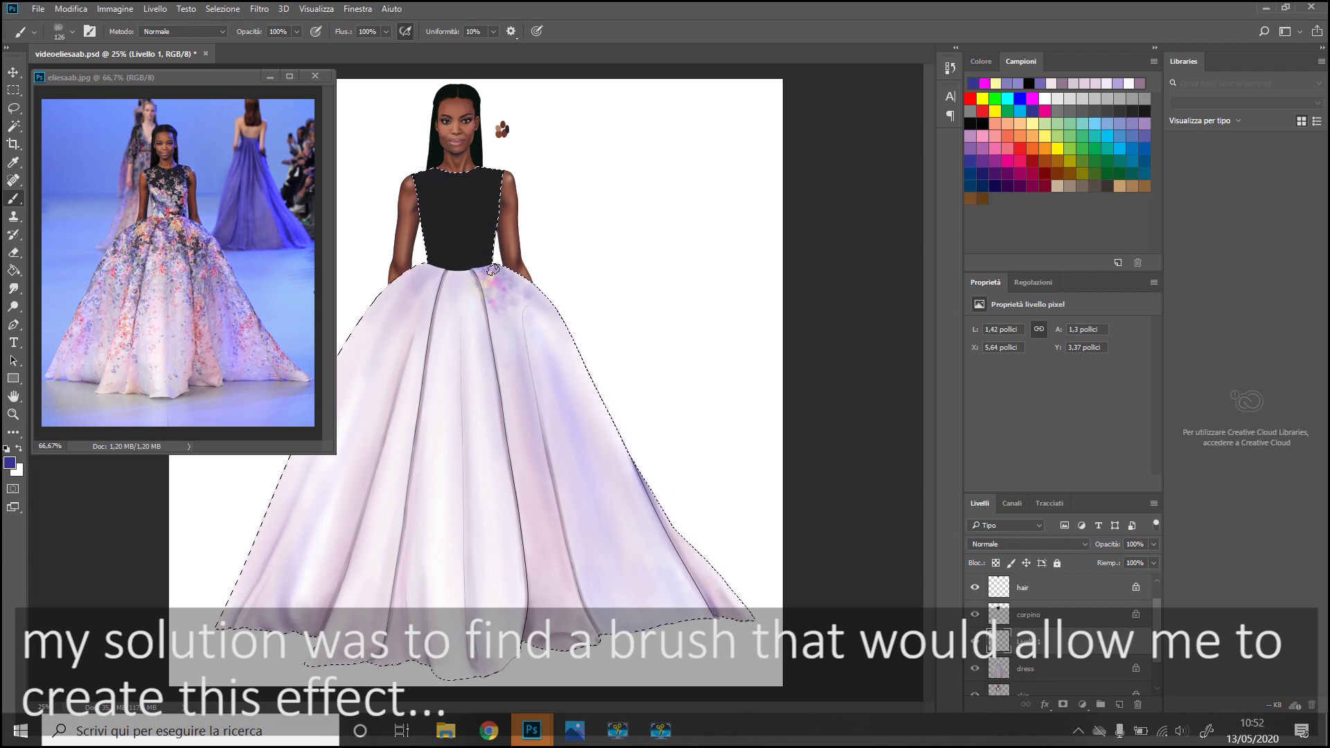
mouse_move(525, 320)
left_mouse_down()
mouse_move(533, 304)
mouse_move(528, 329)
mouse_move(510, 273)
left_mouse_up()
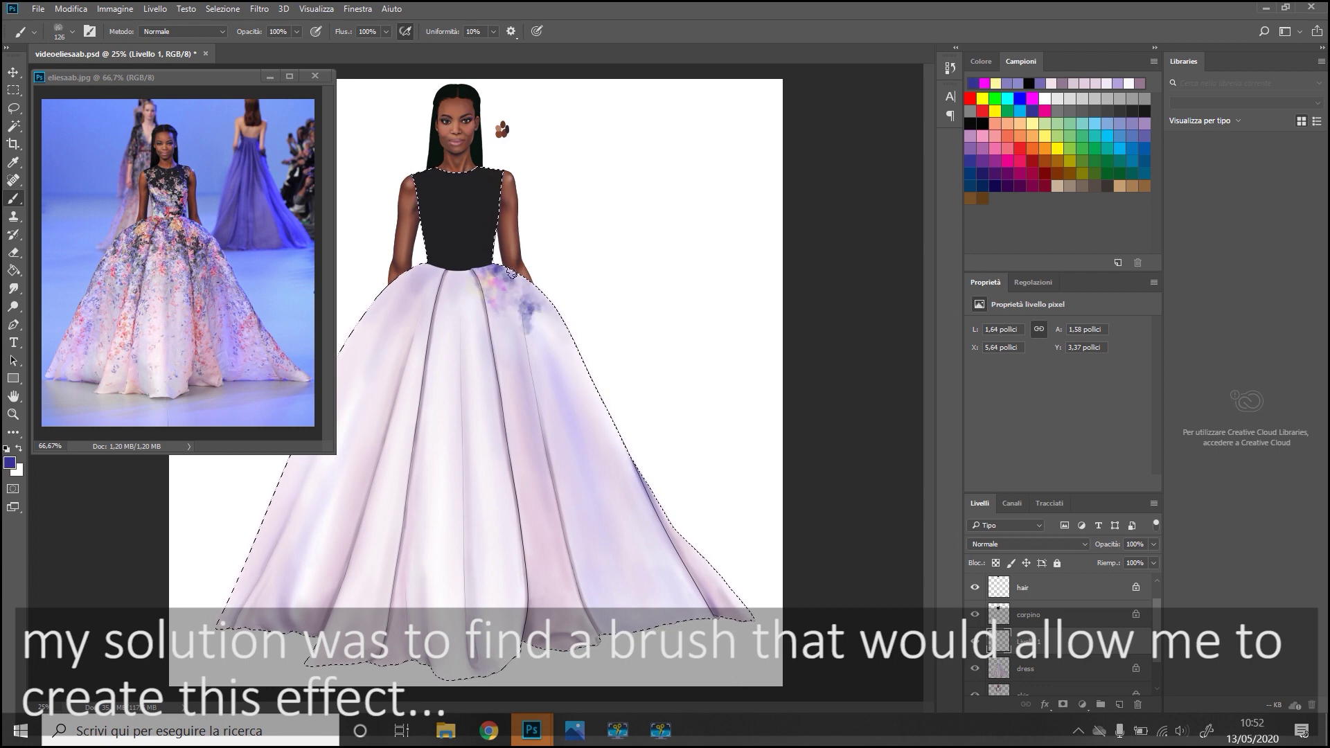
left_click(1032, 99)
left_click_drag(497, 322, 497, 336)
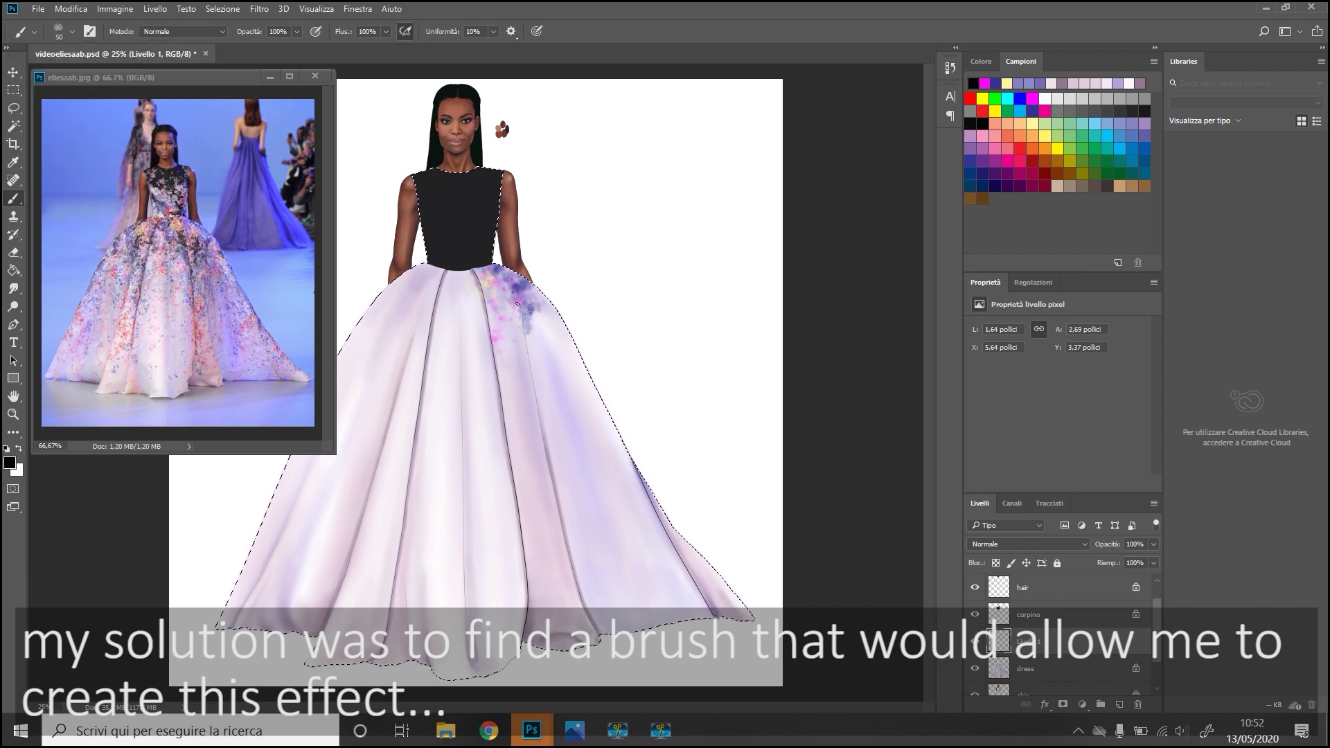
left_click_drag(510, 302, 527, 319)
Add yellow and orange spots near the waist and orange spots on the lower skirt.
left_click(1007, 83)
left_click(1044, 143)
left_click(470, 280)
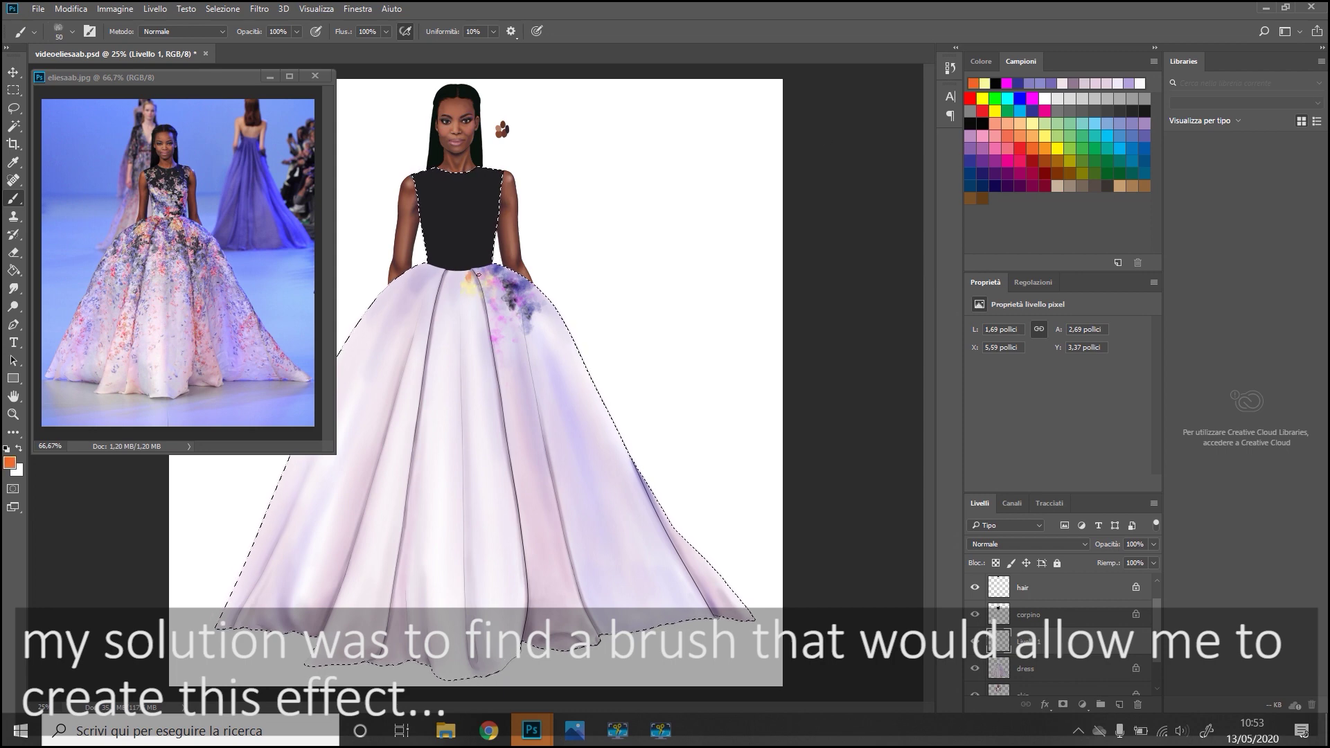
left_click(505, 287, "alt")
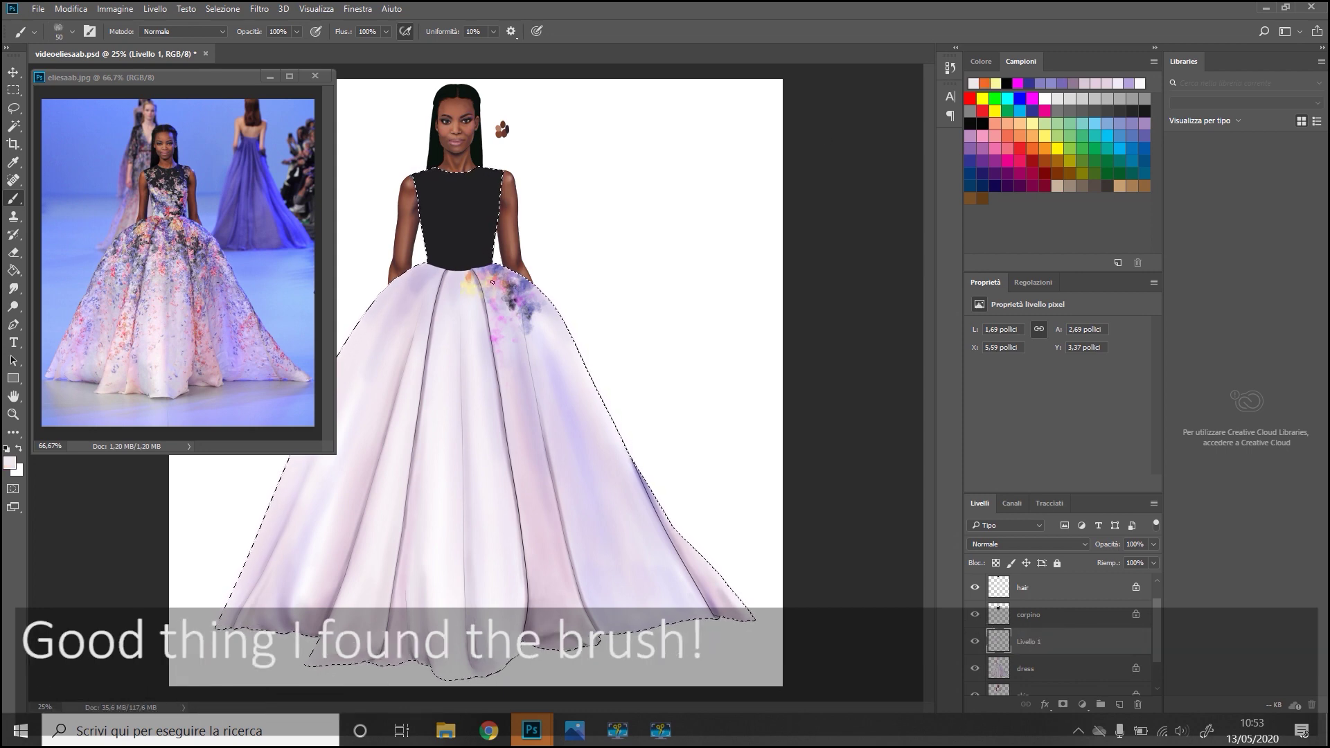
left_click(984, 83)
left_click_drag(525, 526, 540, 547)
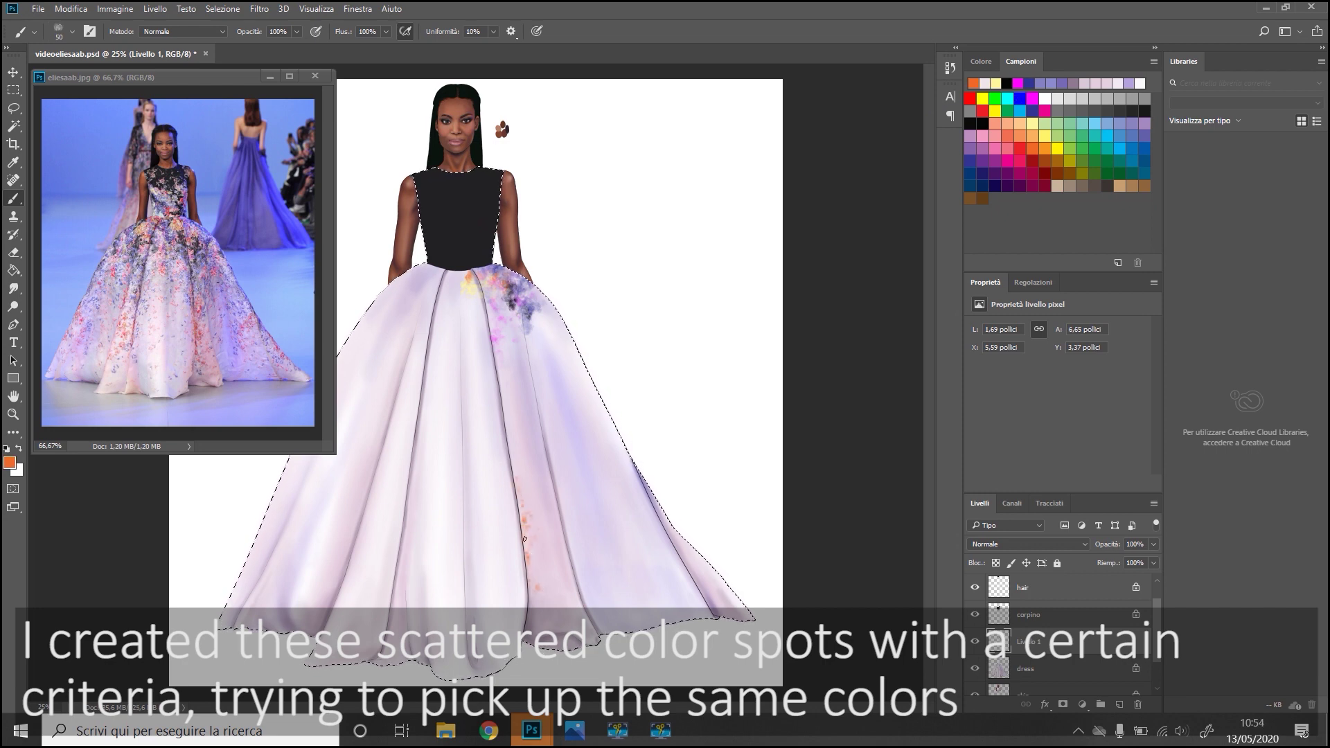
Dab small red spots on the skirt and a pink-purple spot near the hem.
left_click(971, 98)
left_click(538, 580)
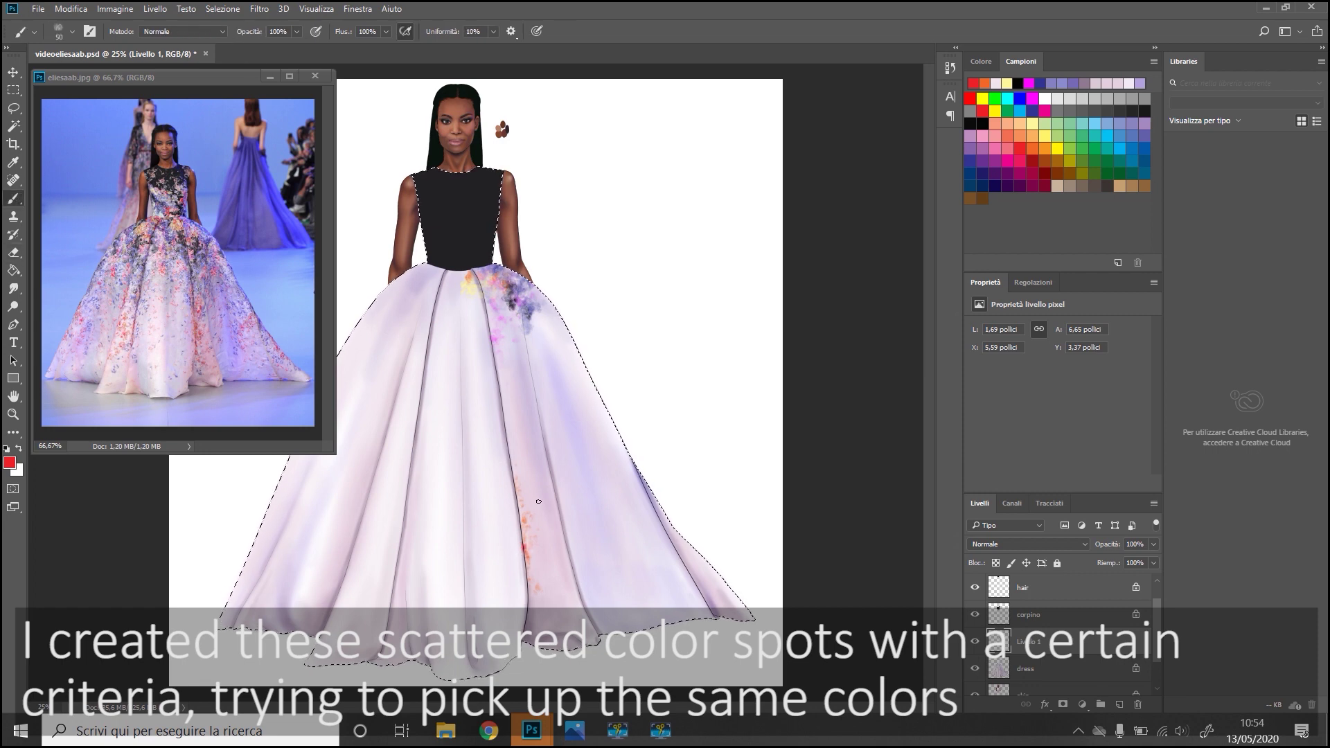
left_click(518, 448)
left_click(520, 420)
left_click(1029, 83)
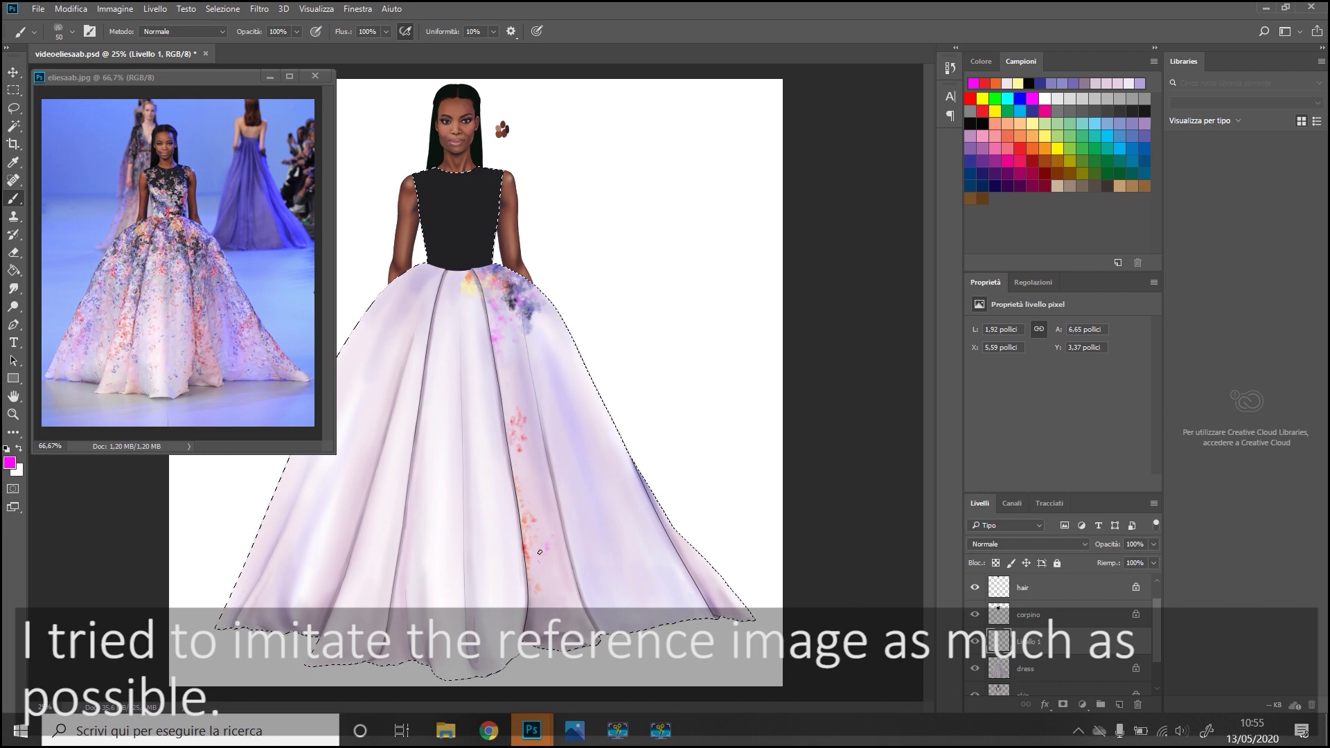
left_click(1044, 111)
left_click(559, 547, "alt")
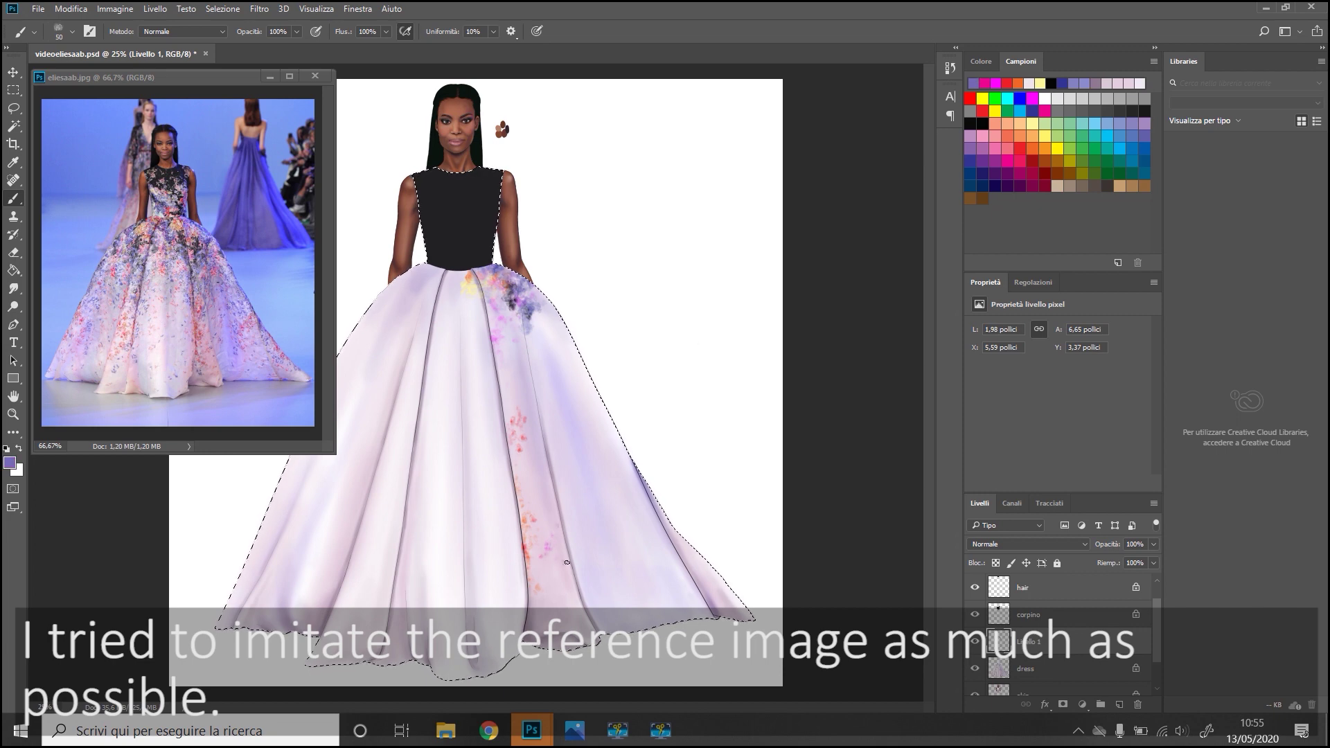
left_click(551, 612)
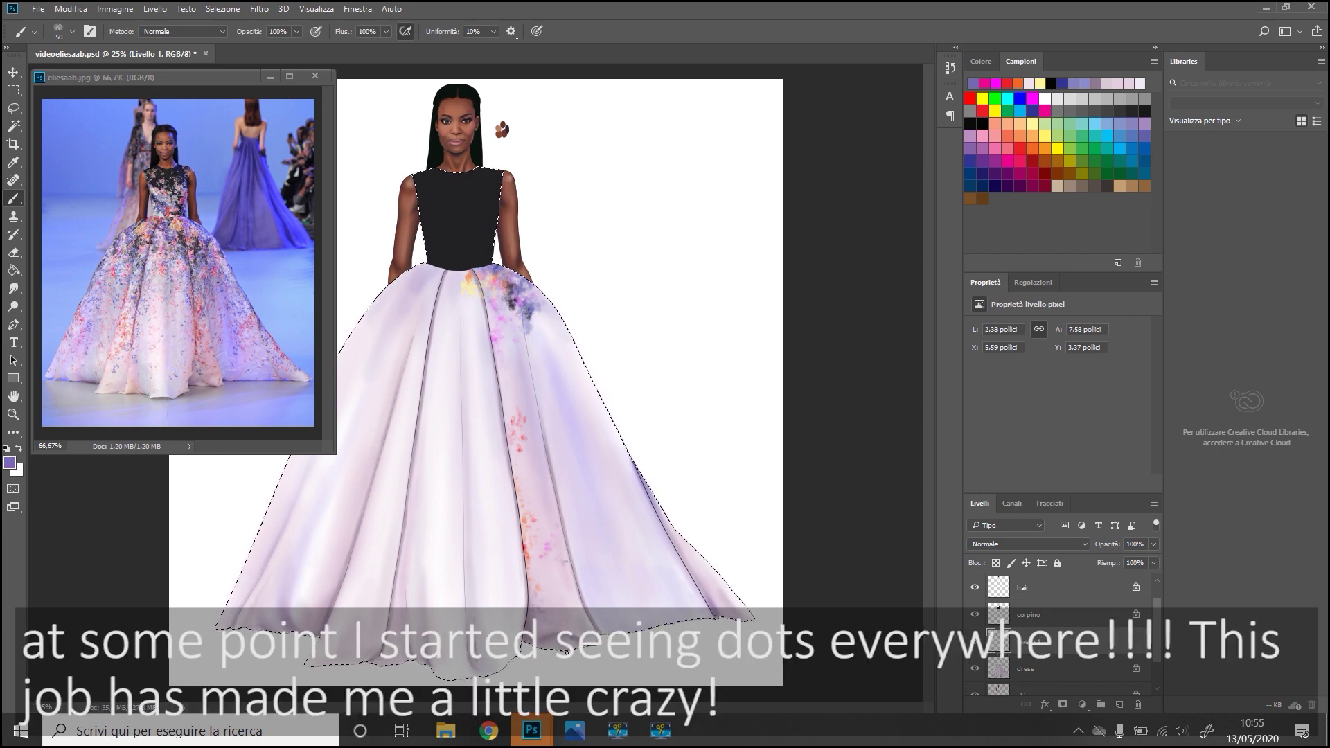
Add faint navy and black spots to the floral panel after trying pink, orange and lavender.
left_click(523, 512, "alt")
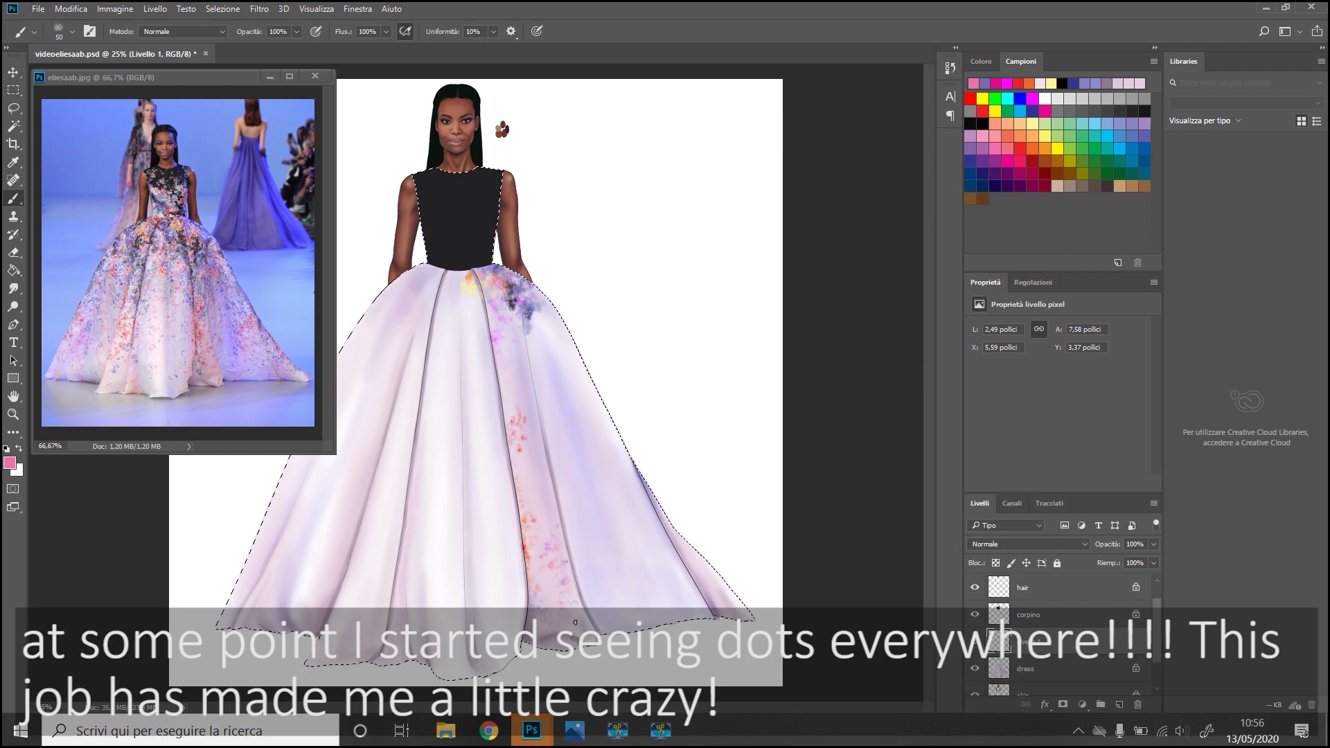
left_click(544, 482, "alt")
left_click(1005, 135)
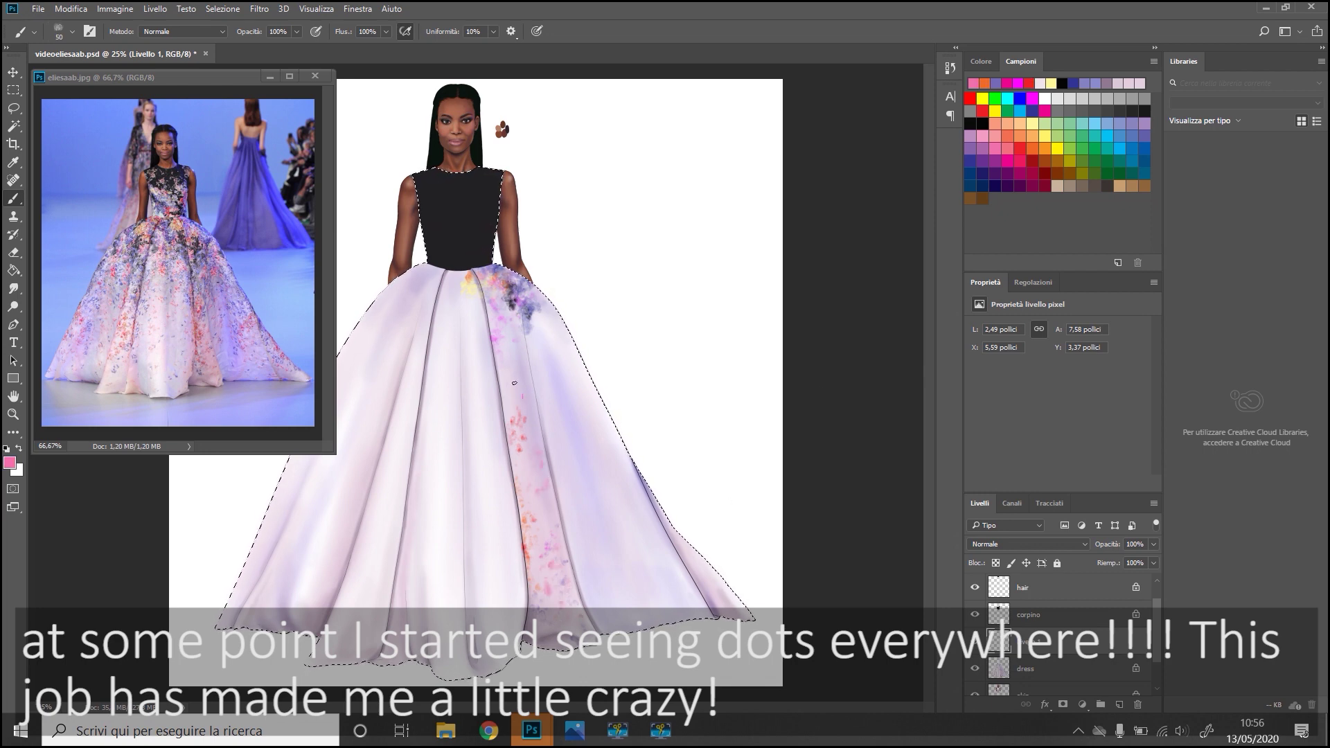
left_click(498, 332, "alt")
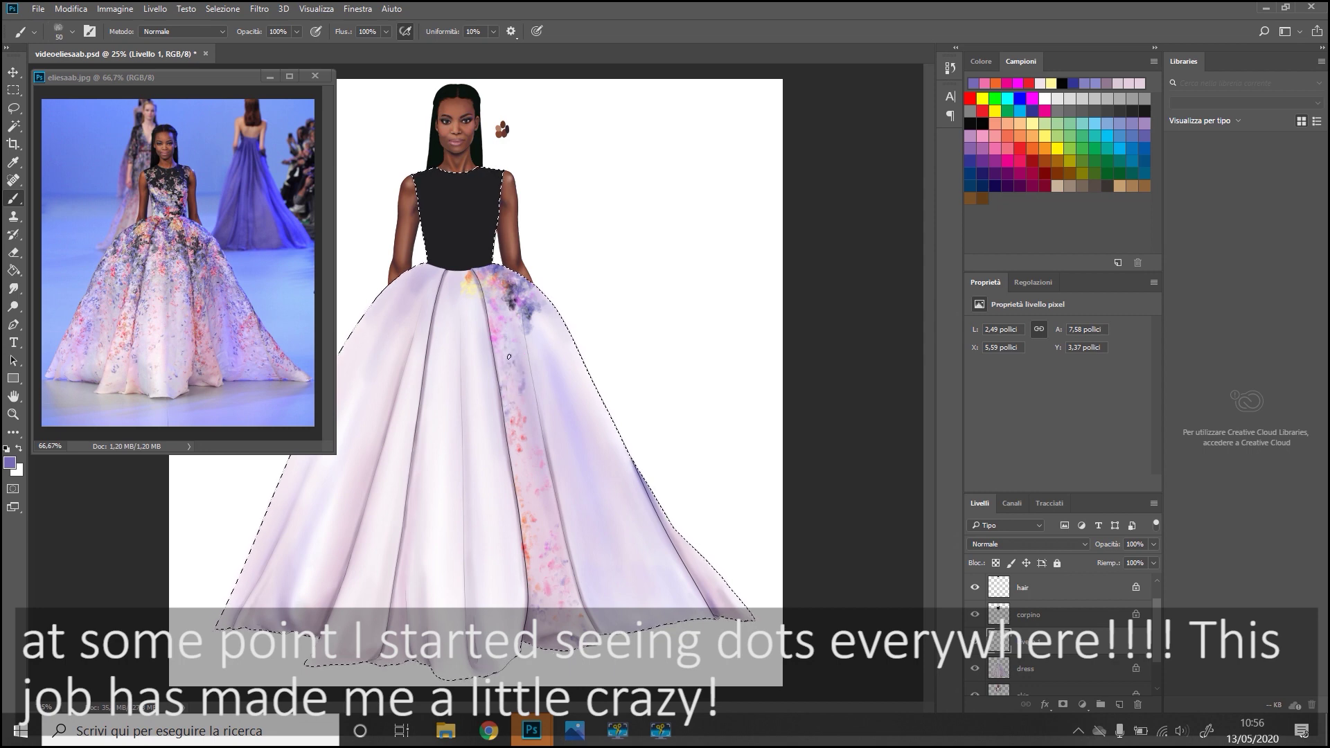
left_click(500, 284, "alt")
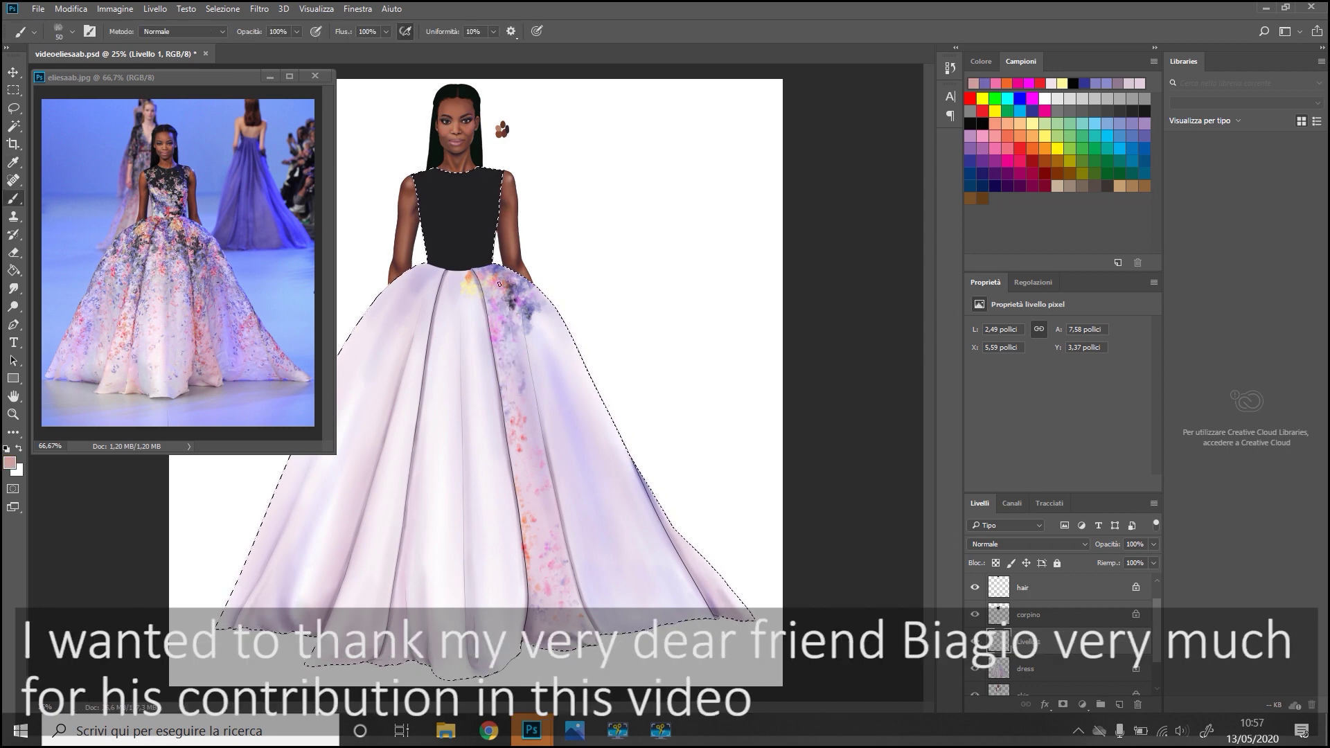
left_click(518, 325, "alt")
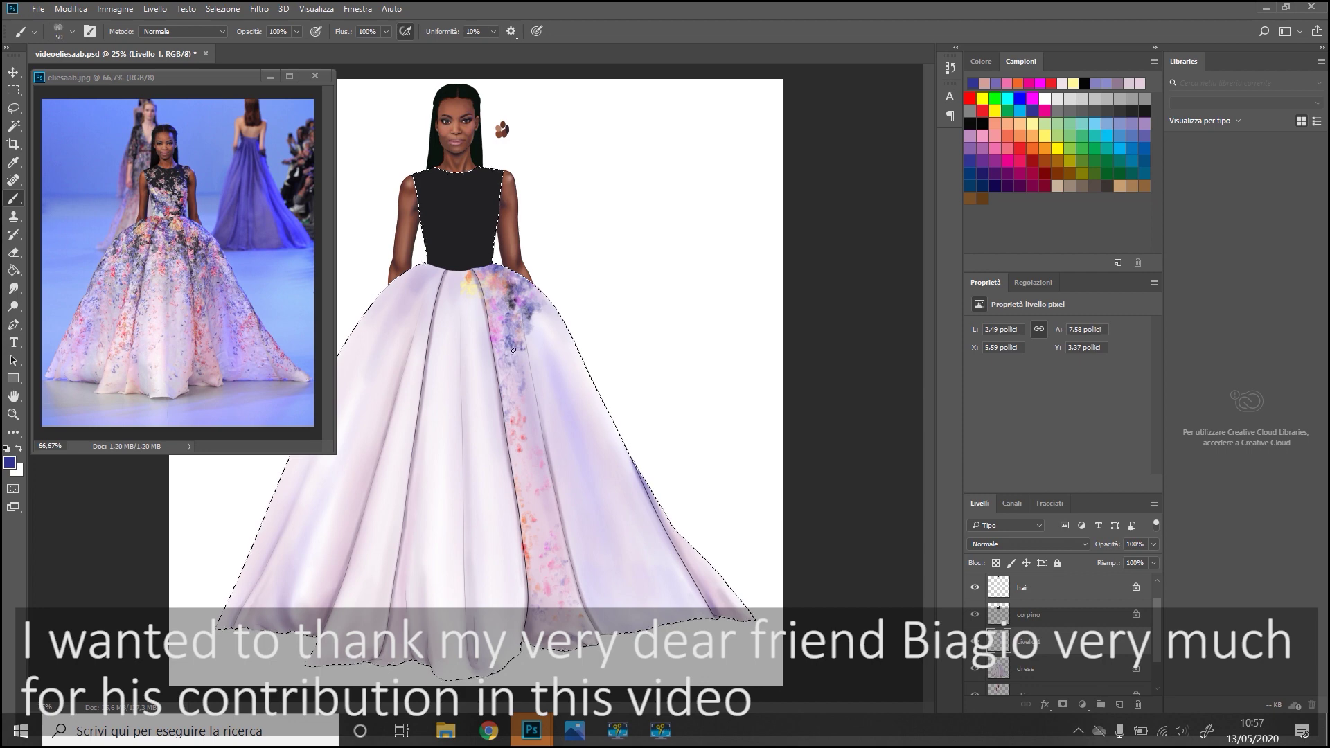
left_click_drag(526, 367, 527, 398)
left_click(517, 280, "alt")
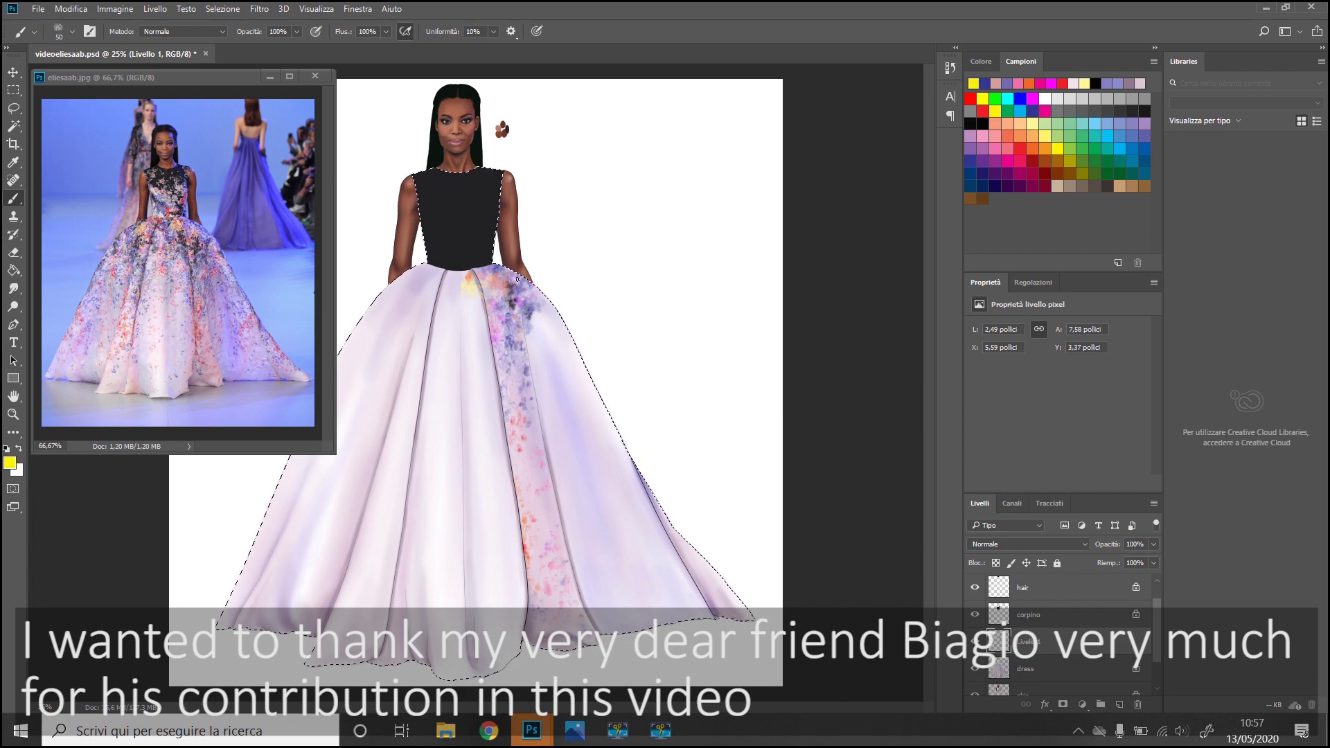
key("d")
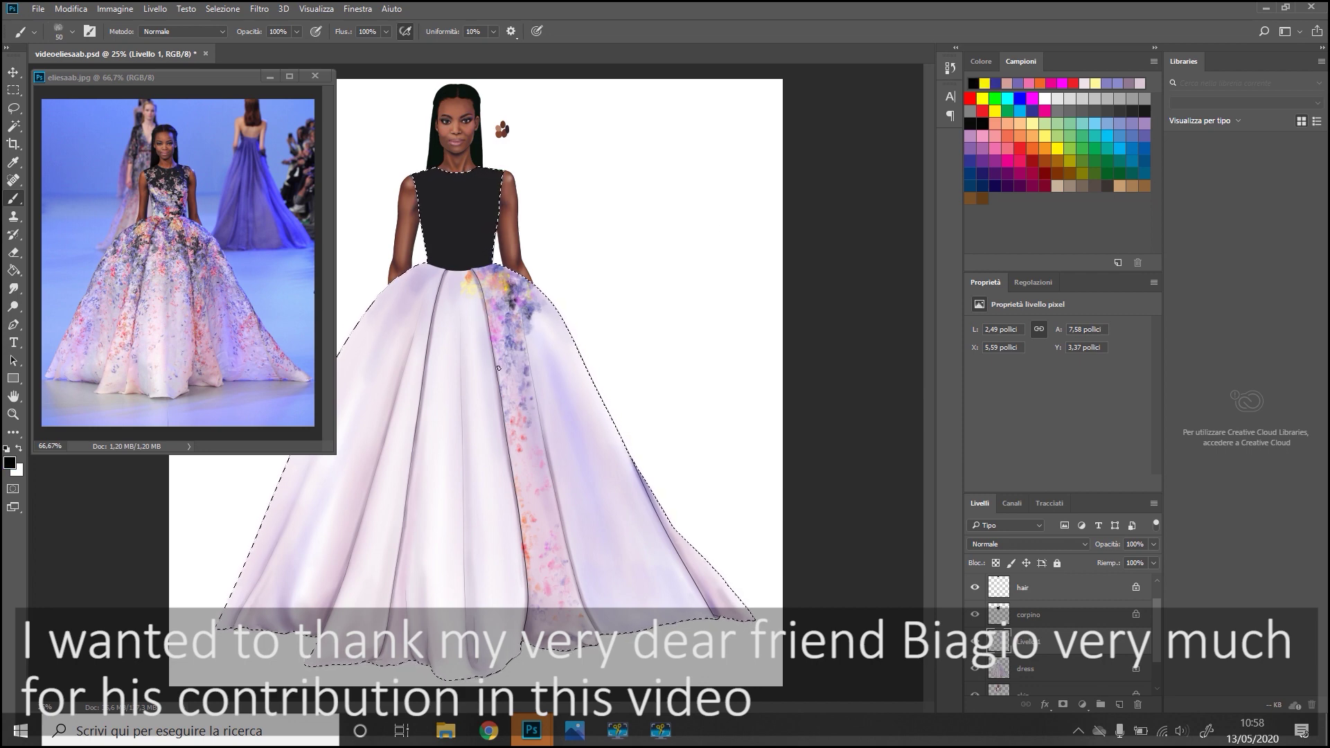
mouse_move(509, 332)
left_mouse_down()
mouse_move(521, 329)
mouse_move(510, 312)
left_mouse_up()
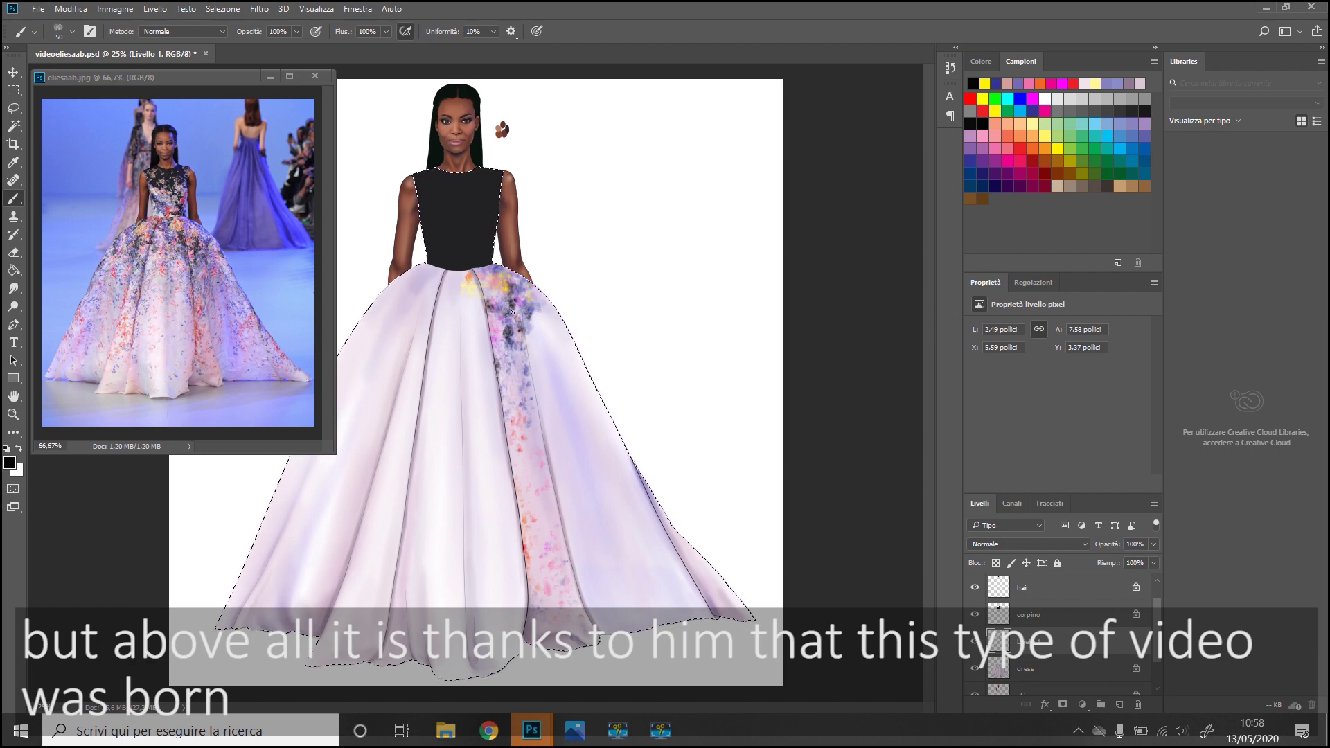
Paint dark blue spots, then enlarge the brush to 77 px and brush light purple over the right skirt.
left_click(1020, 98)
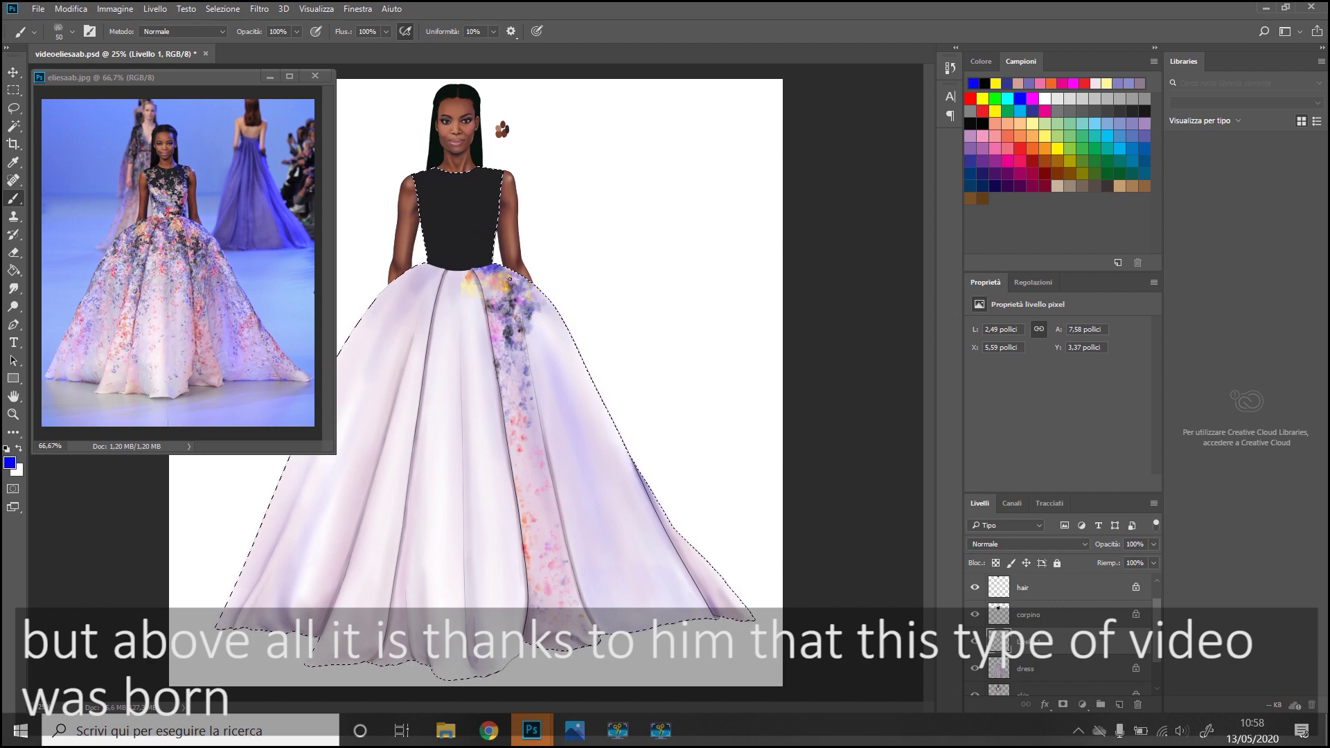
left_click(972, 99)
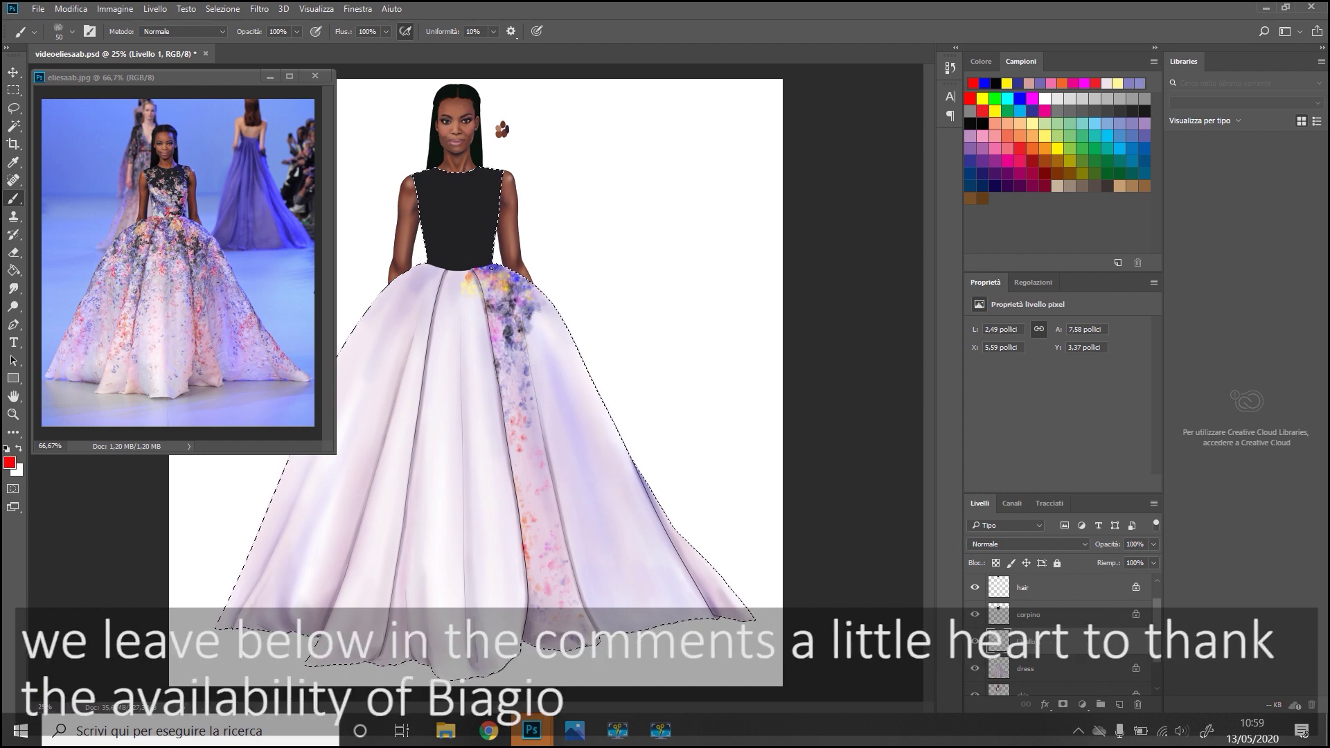
left_click(983, 174)
mouse_move(518, 350)
left_mouse_down()
mouse_move(513, 385)
mouse_move(539, 333)
left_mouse_up()
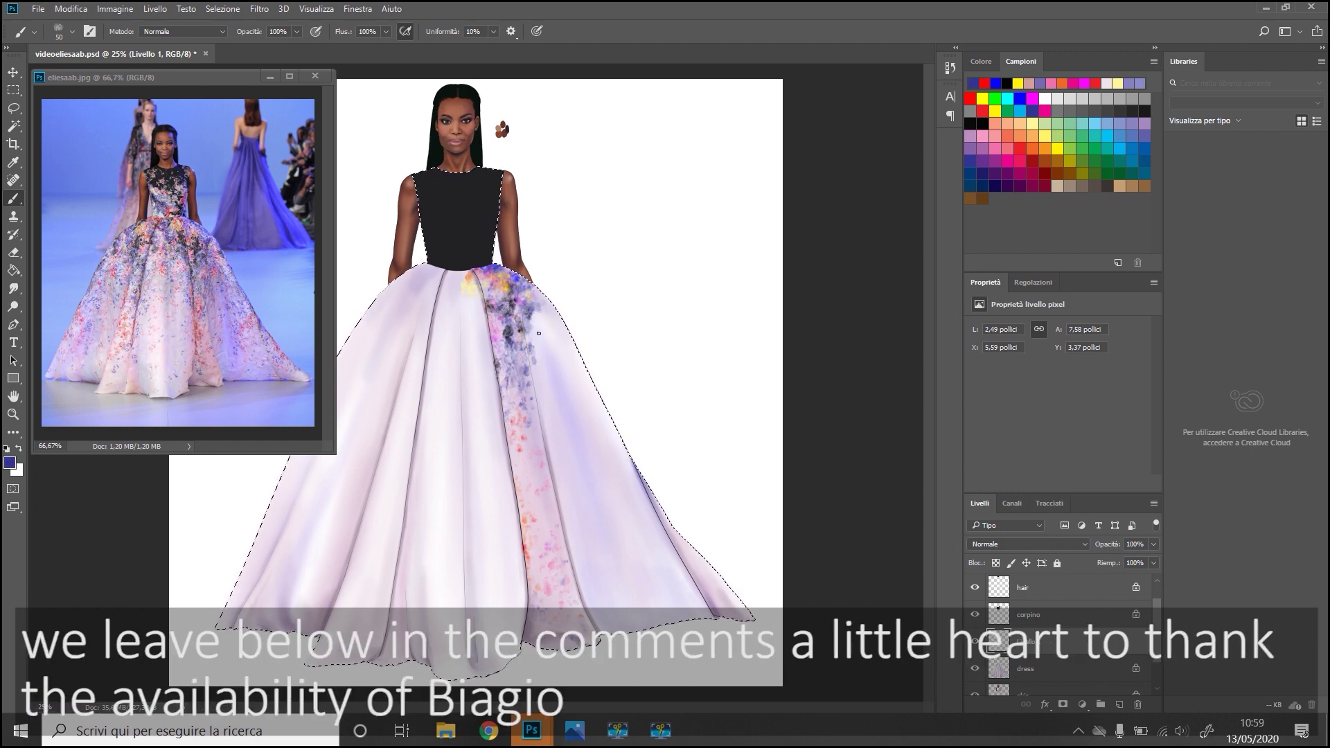
left_click(1053, 81)
left_click(66, 31)
left_click_drag(95, 72, 103, 72)
left_click_drag(586, 437, 577, 404)
mouse_move(553, 343)
left_mouse_down()
mouse_move(563, 481)
mouse_move(614, 552)
left_mouse_up()
left_click_drag(645, 601, 683, 576)
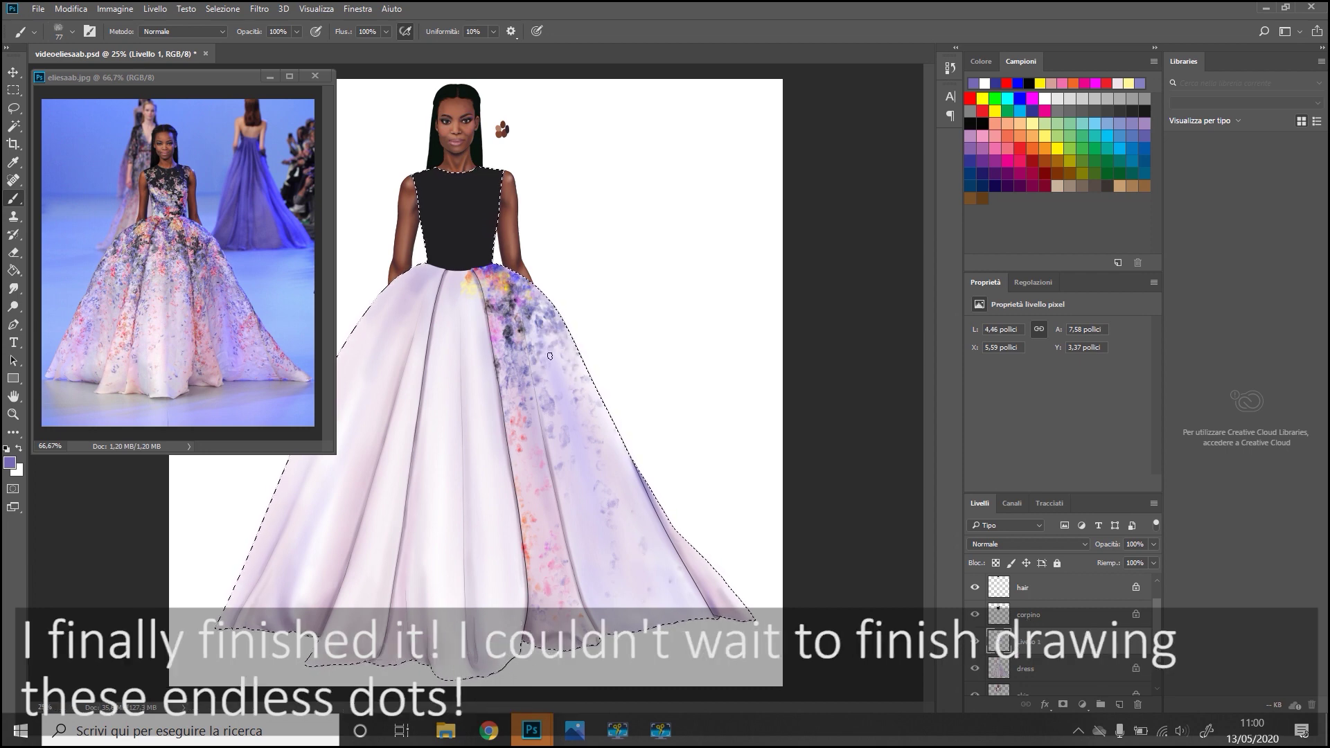
Switch among pink, blue, black and red, and shrink the brush to 53 px.
left_click(1064, 86)
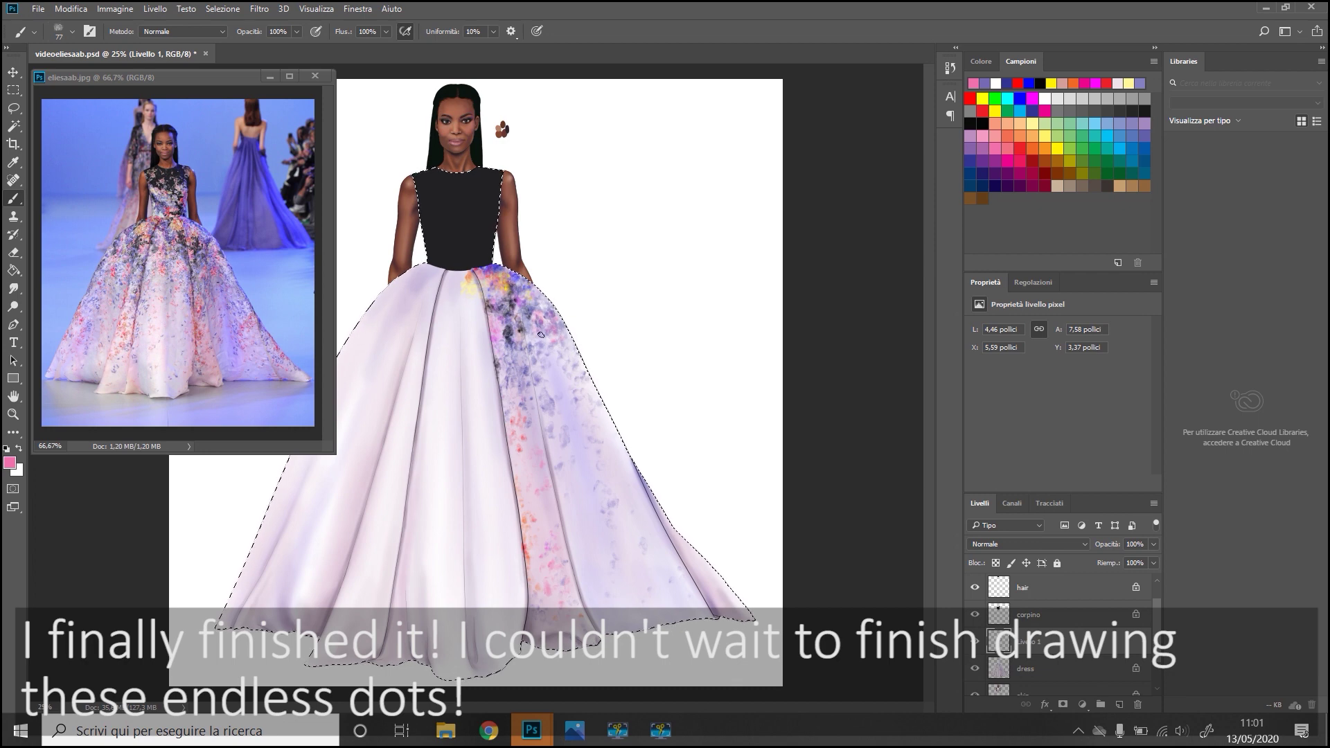
left_click(1020, 99)
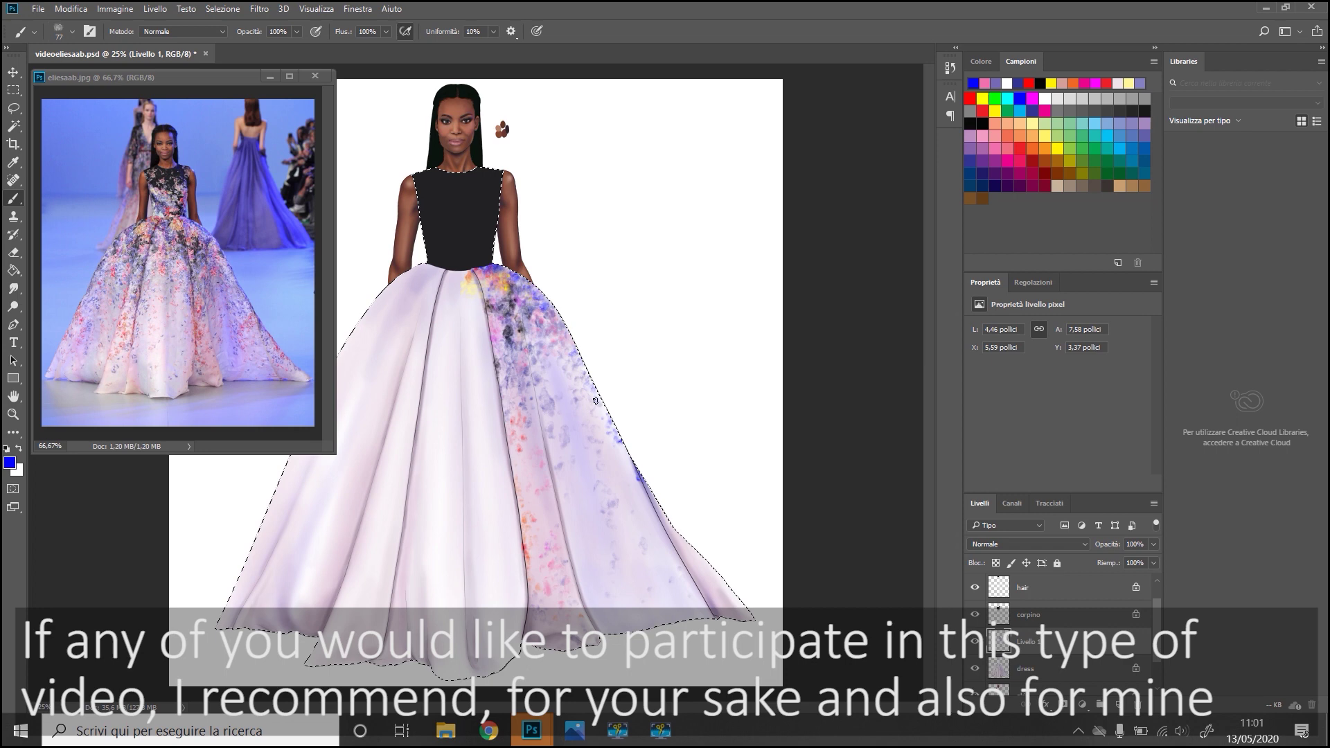
key("d")
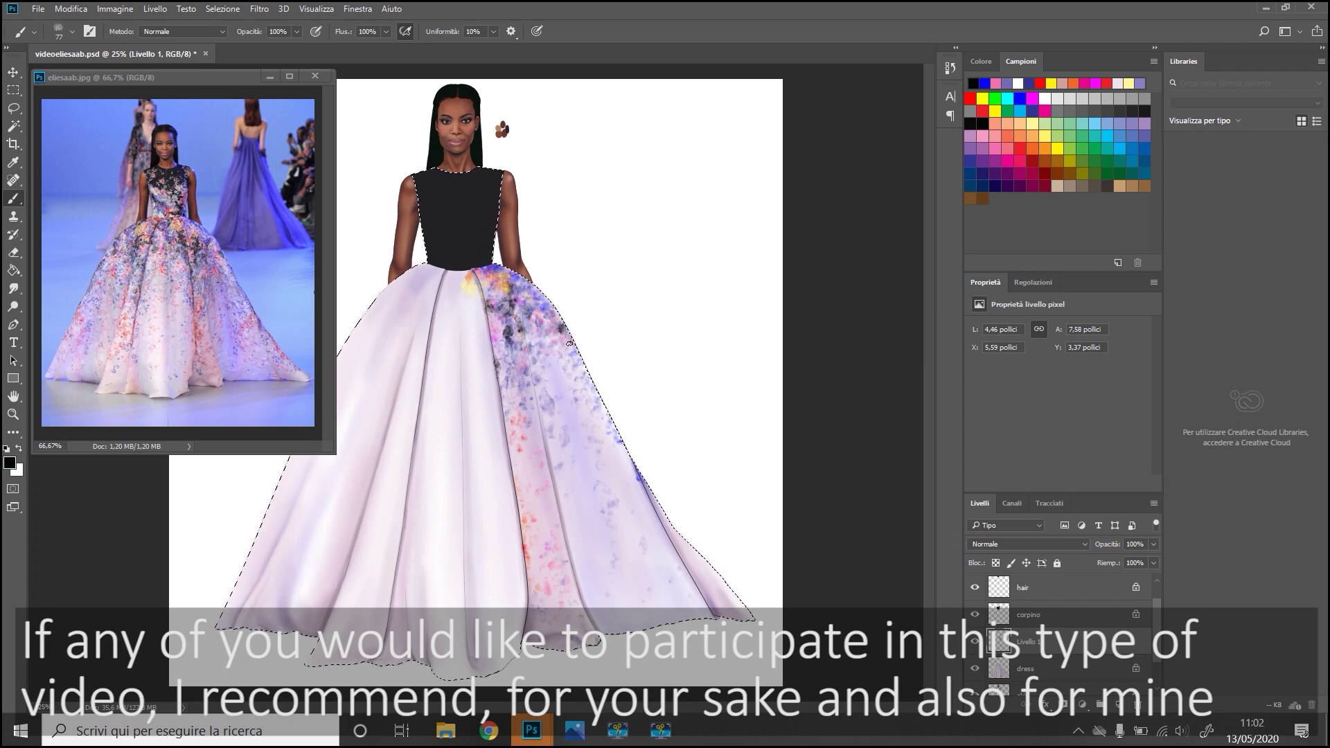
left_click(970, 98)
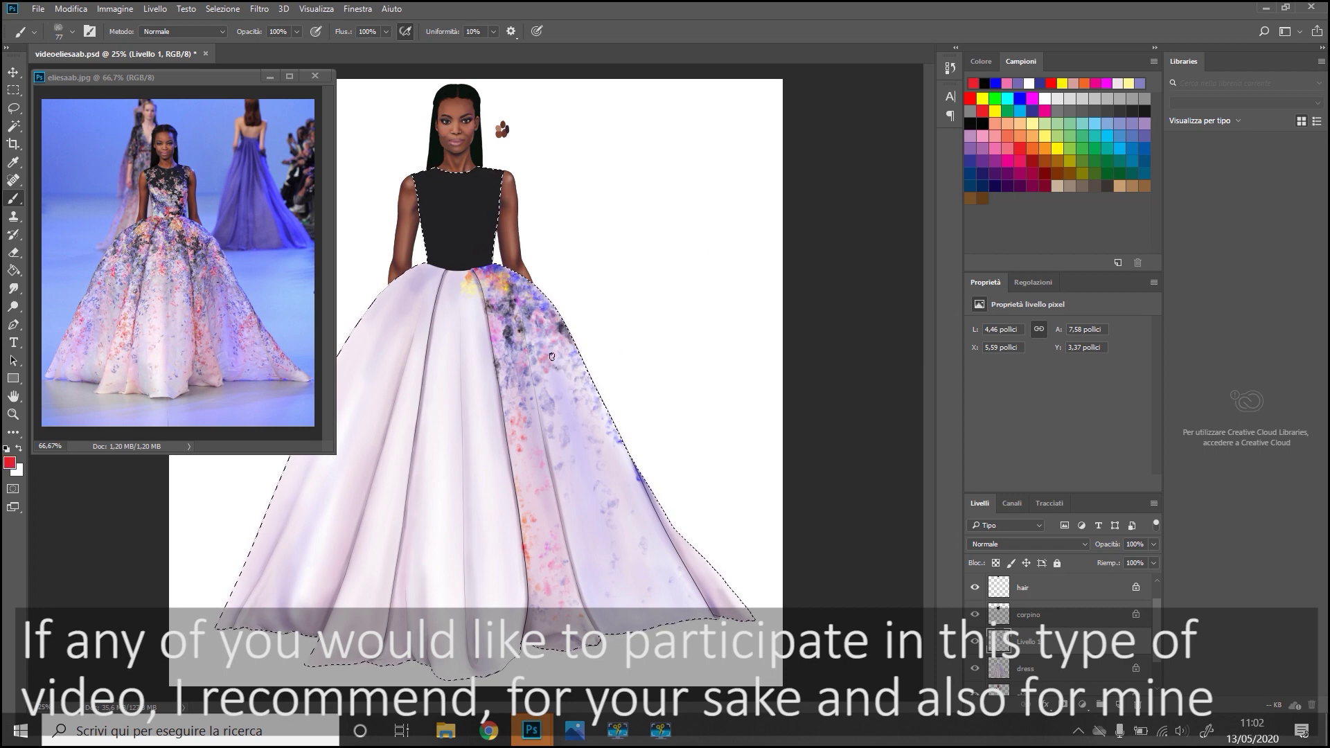
left_click(72, 31)
left_click(97, 76)
left_click(551, 355)
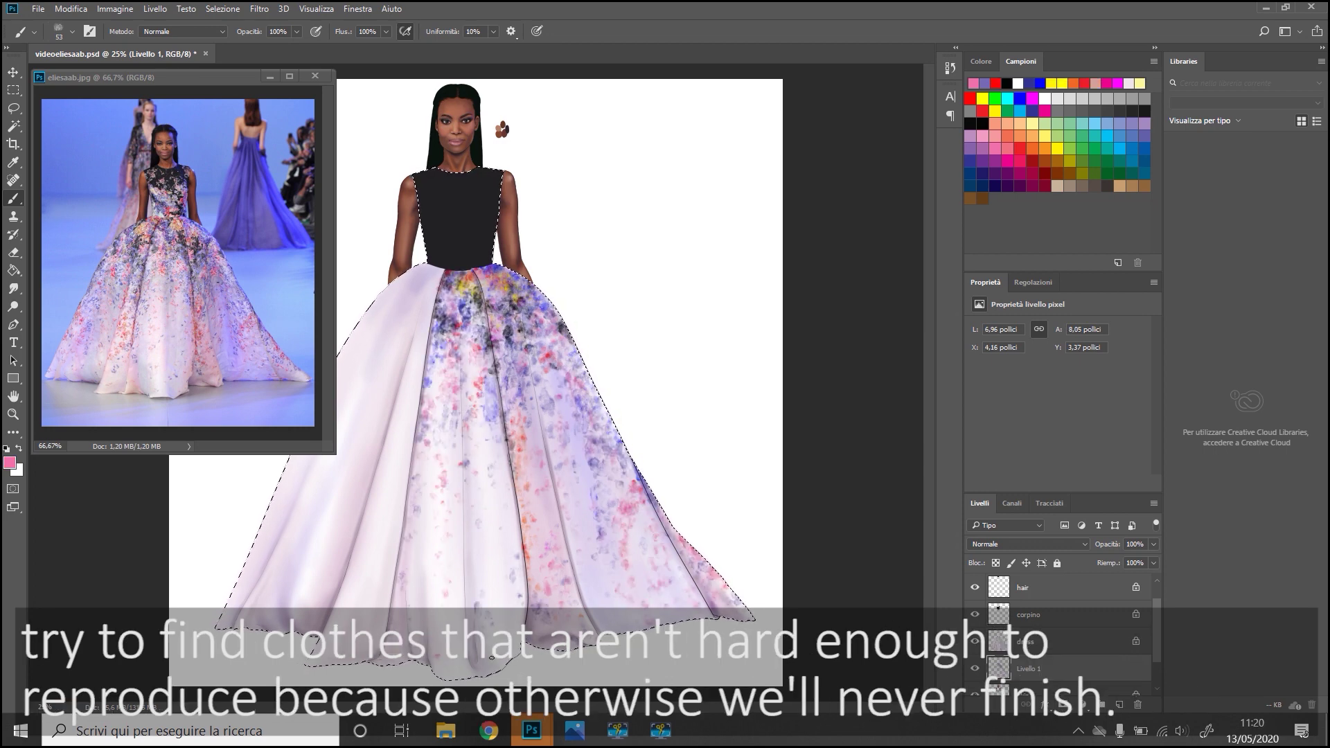
Cycle through purple, magenta-pink, near-white and red while dotting the central skirt panels.
left_click(986, 83)
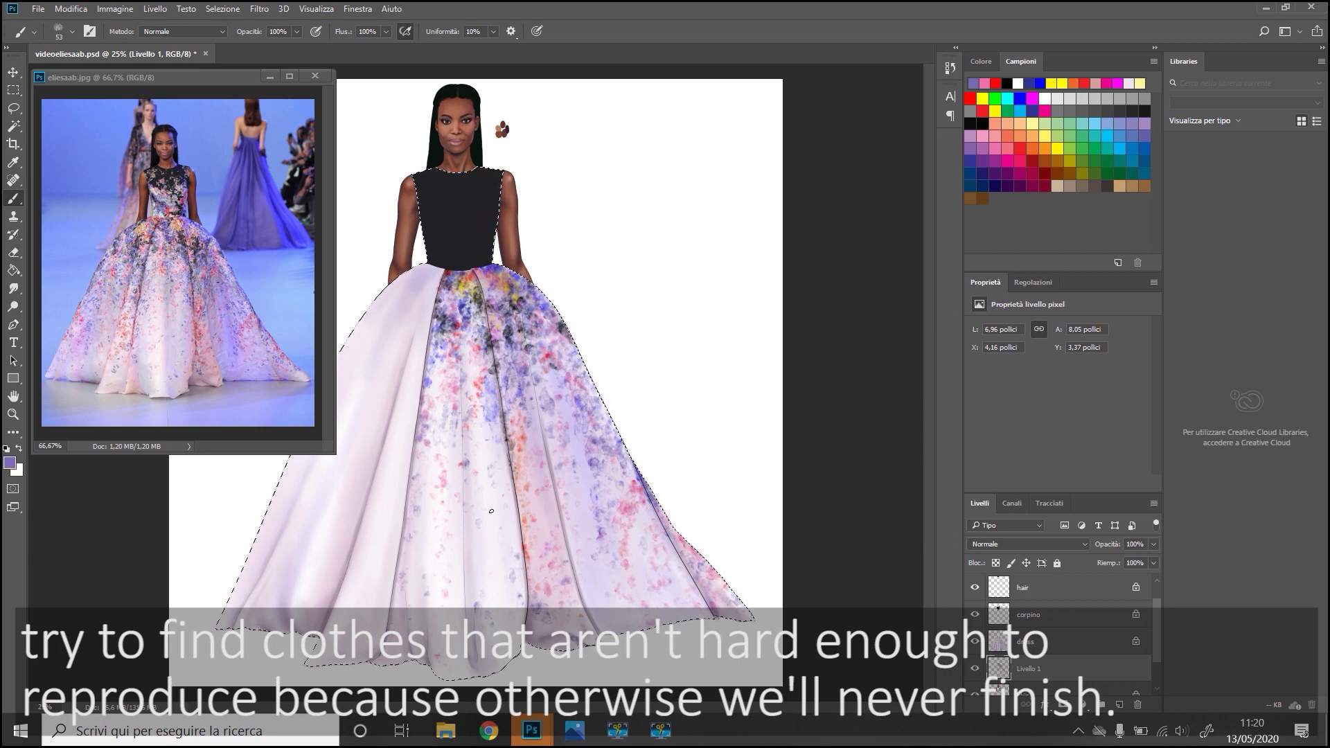
left_click(985, 83)
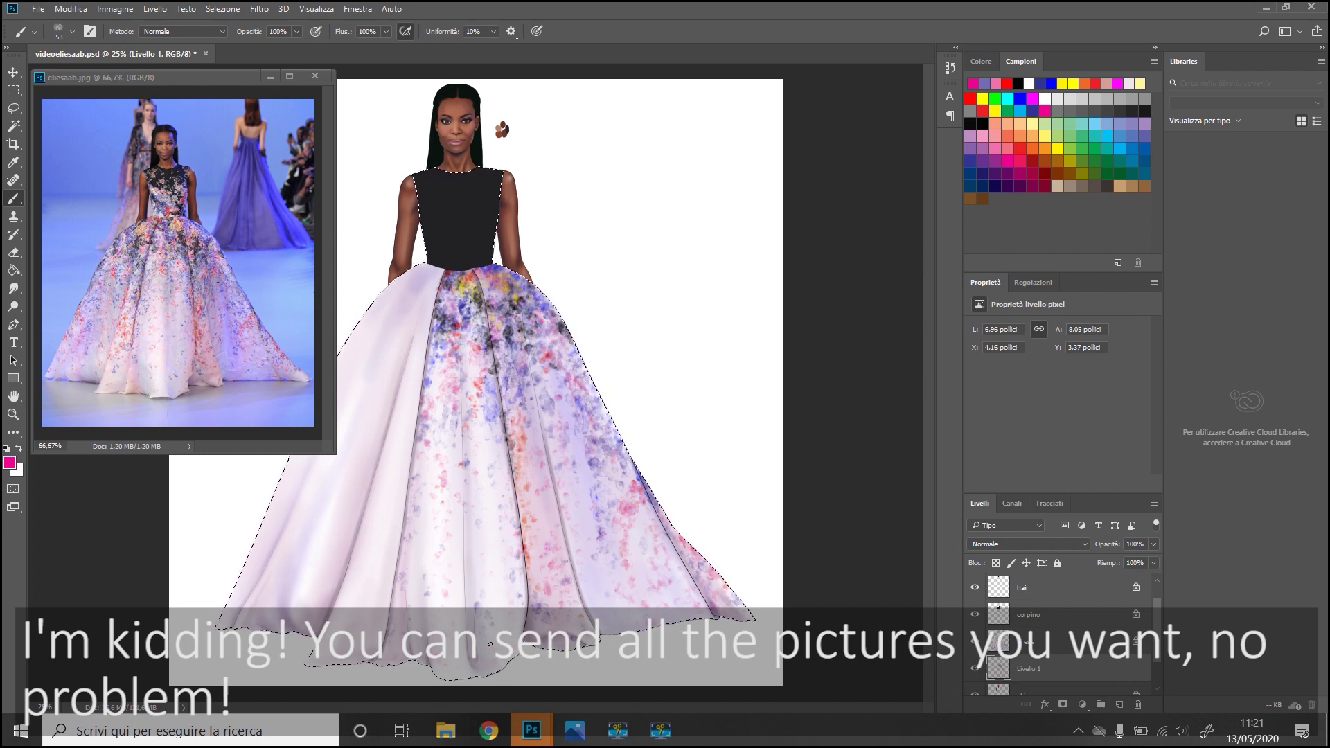
left_click(434, 380, "alt")
left_click(471, 392, "alt")
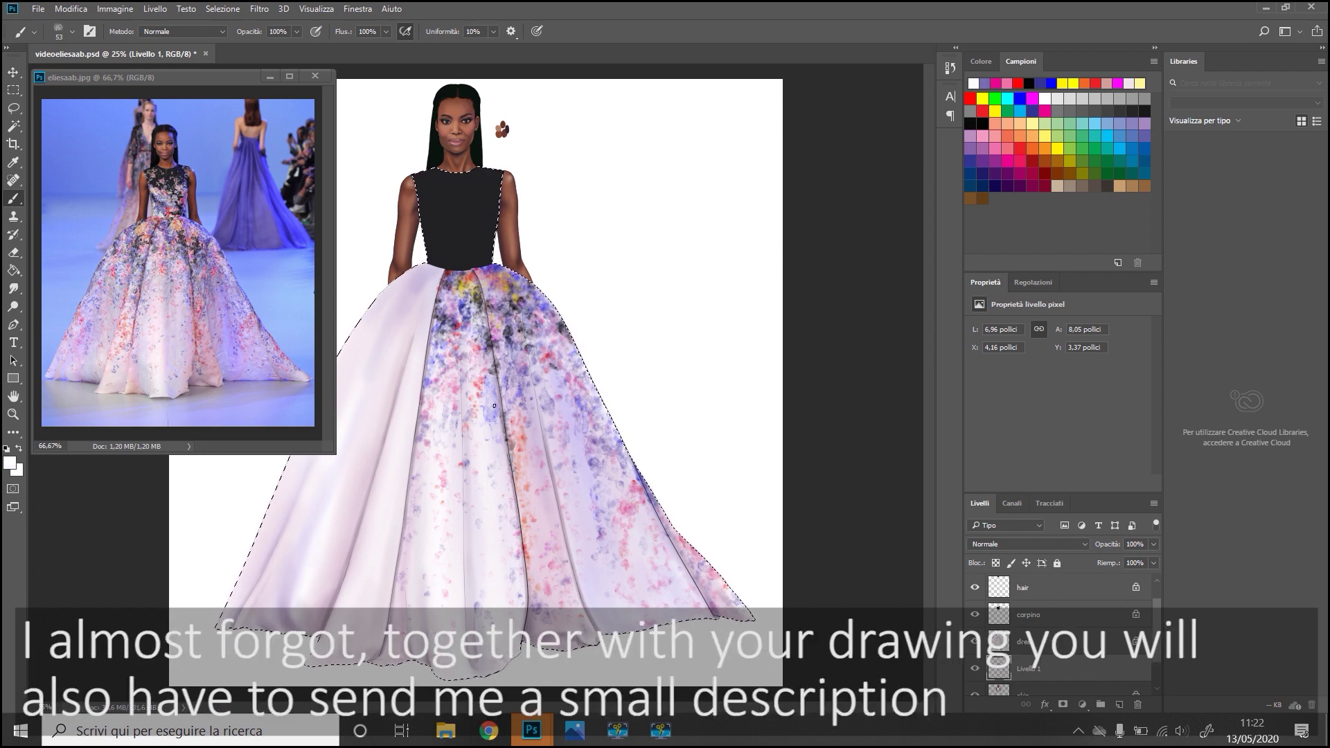
left_click(1017, 83)
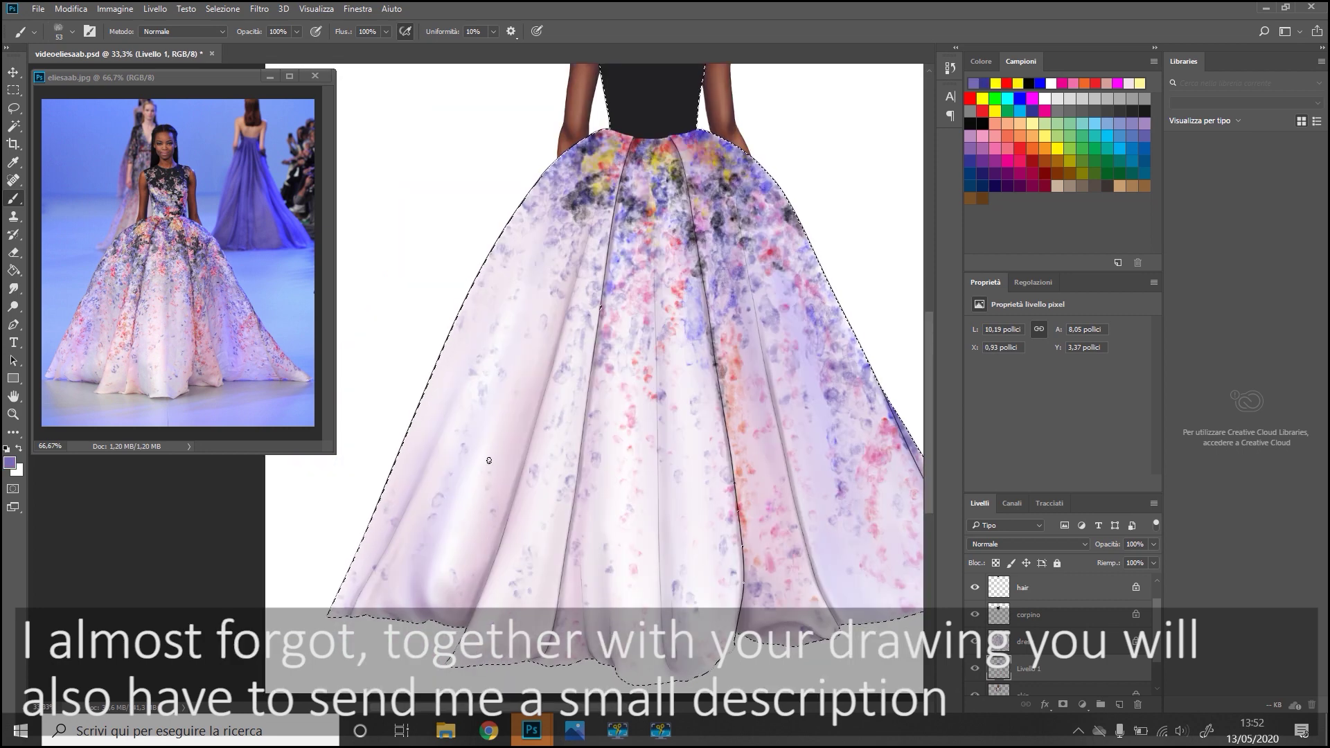
Dab faint pink spots on the upper-left skirt and dark spots down its right side.
left_click(449, 457, "alt")
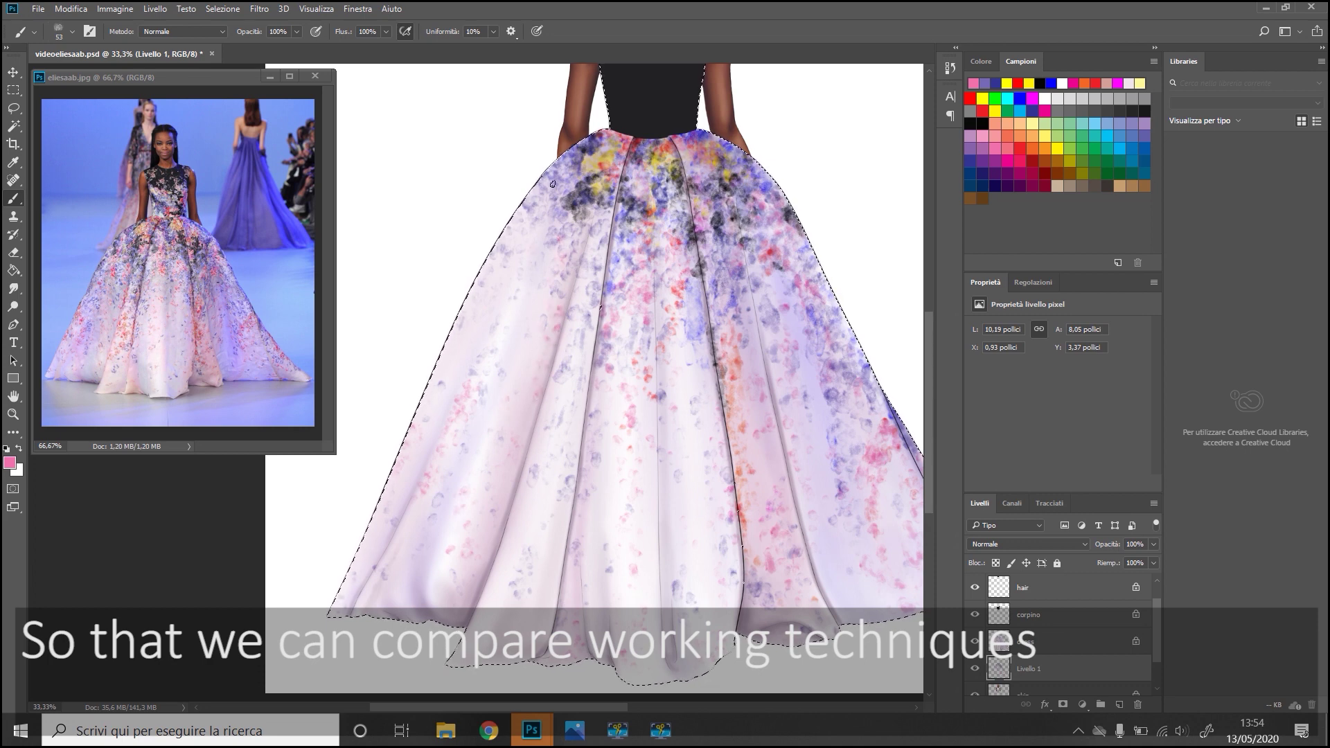
left_click_drag(559, 192, 540, 220)
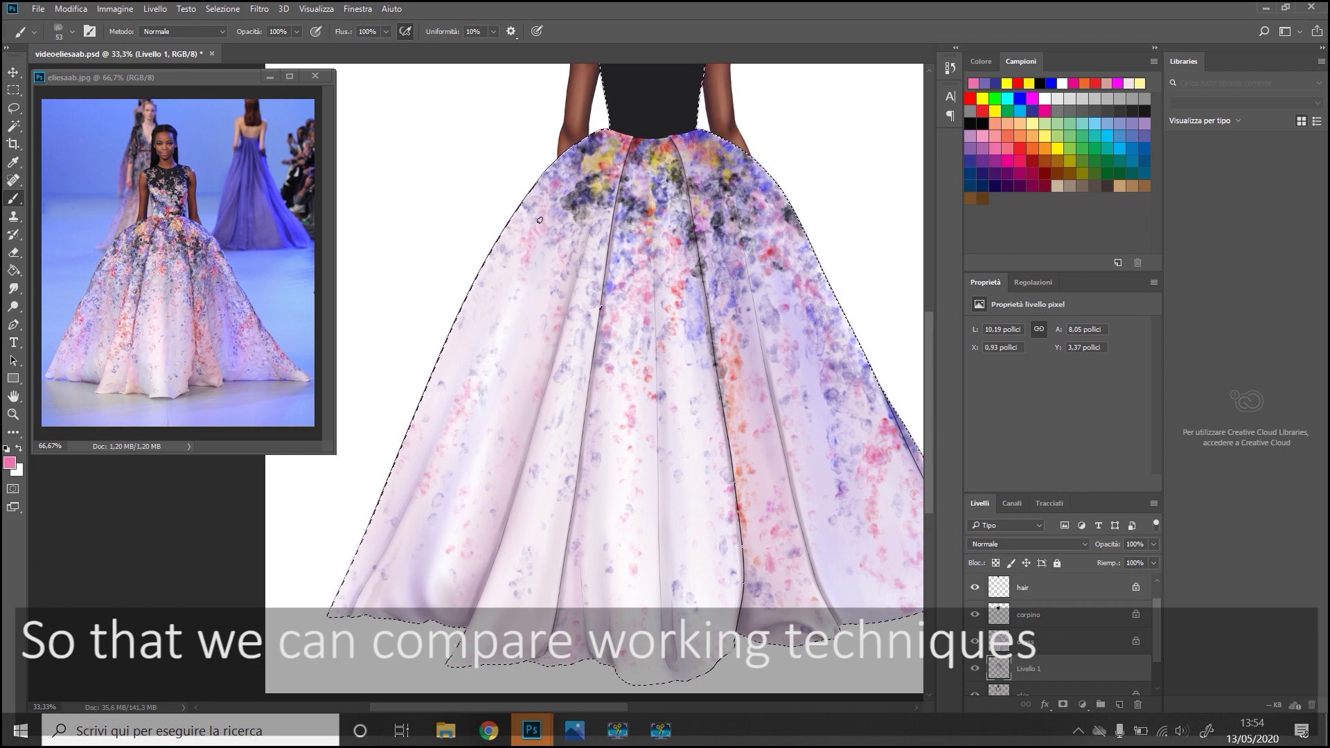
left_click(460, 345, "alt")
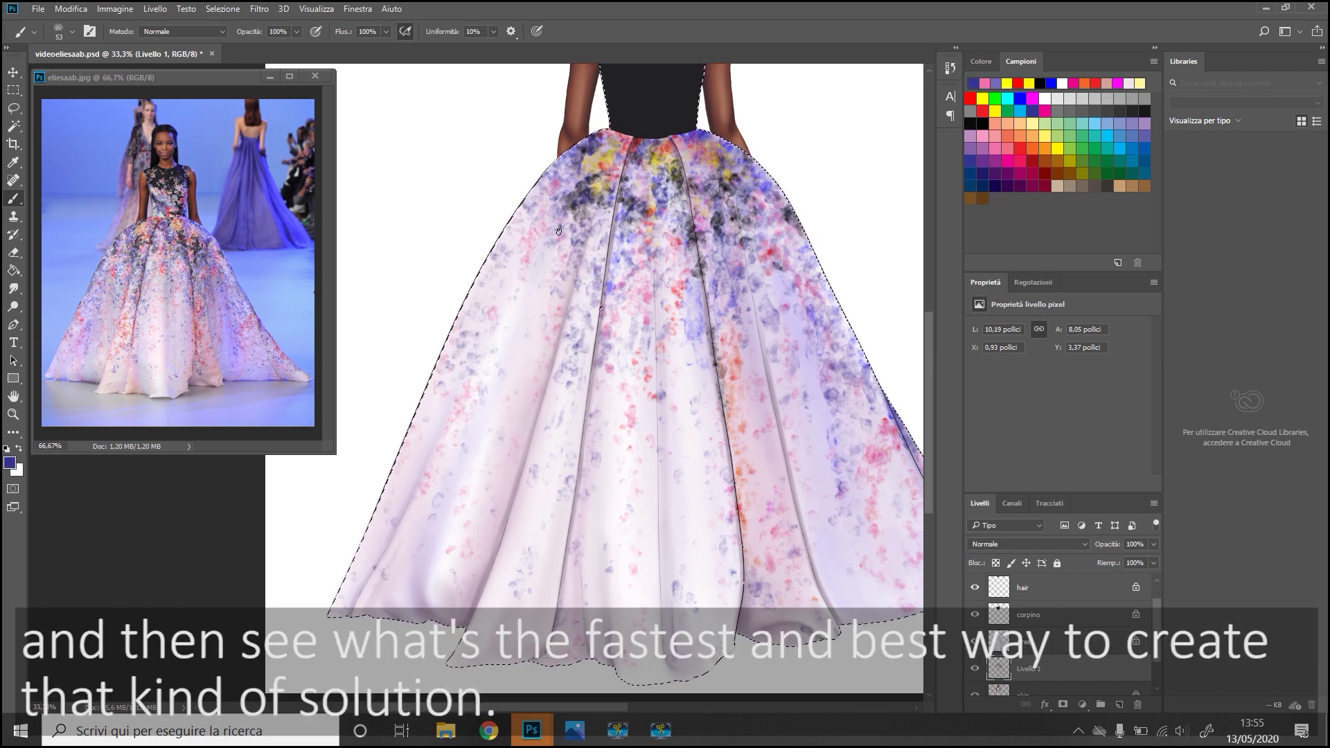
left_click(974, 83)
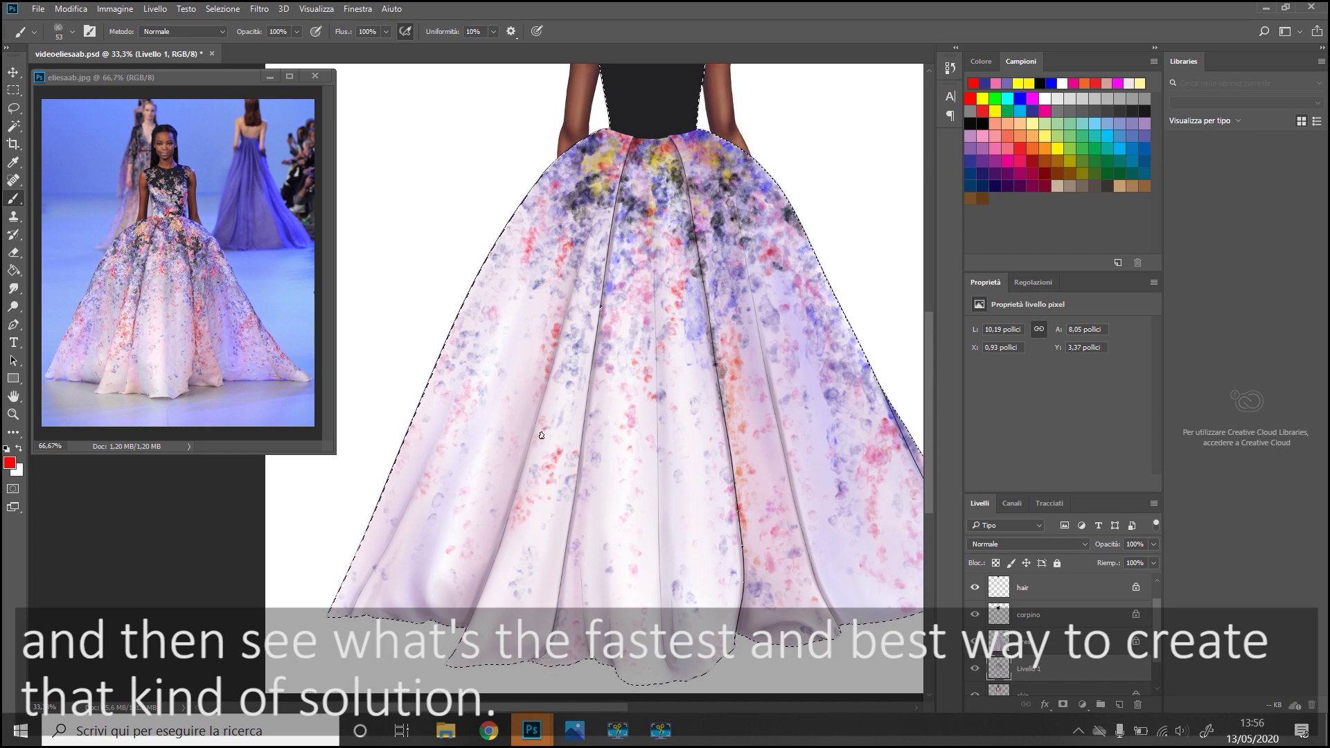
left_click(606, 216, "alt")
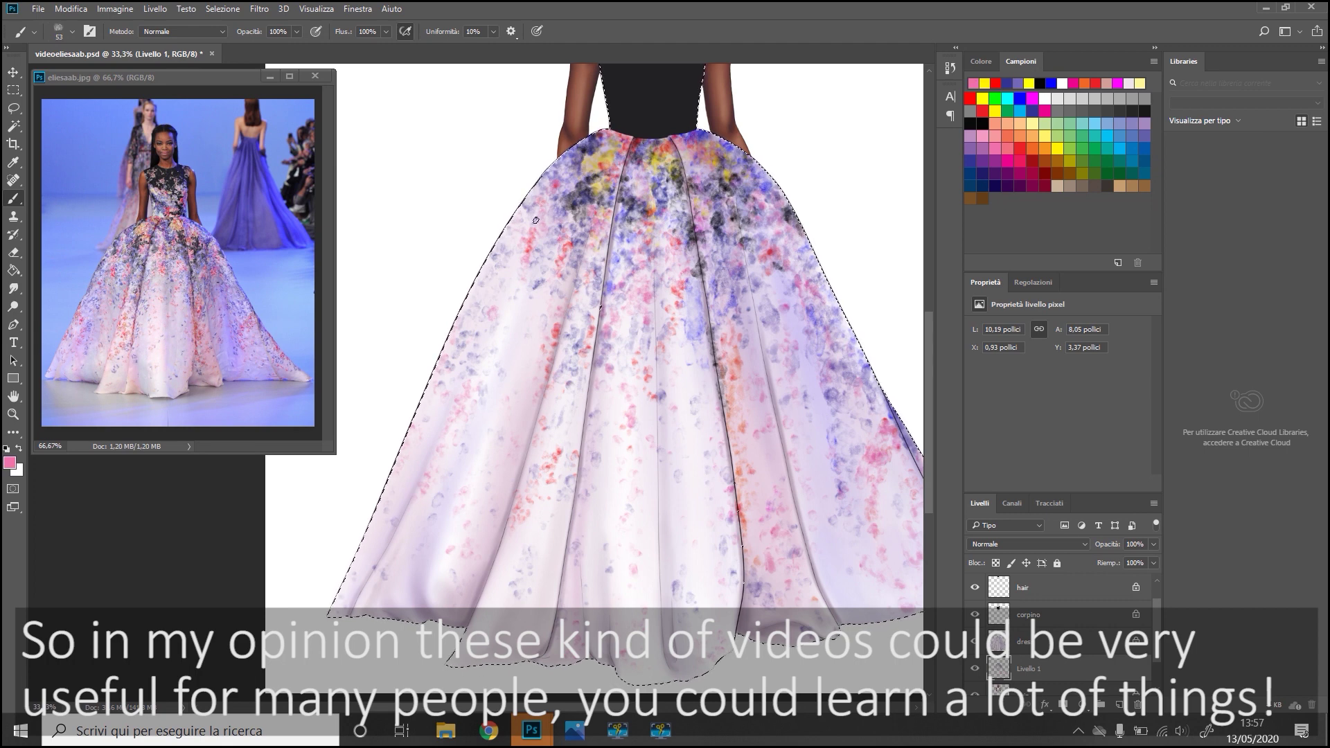
key("d")
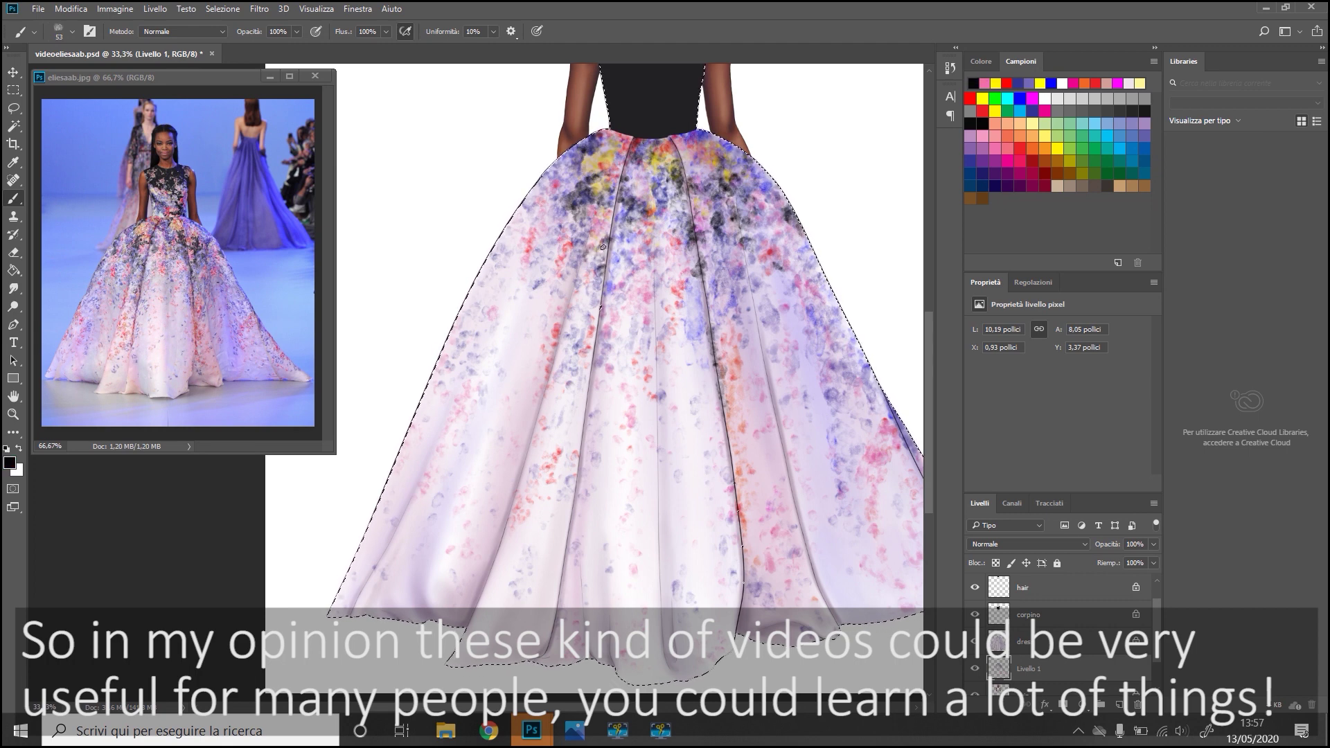
mouse_move(586, 309)
left_mouse_down()
mouse_move(582, 352)
mouse_move(576, 287)
left_mouse_up()
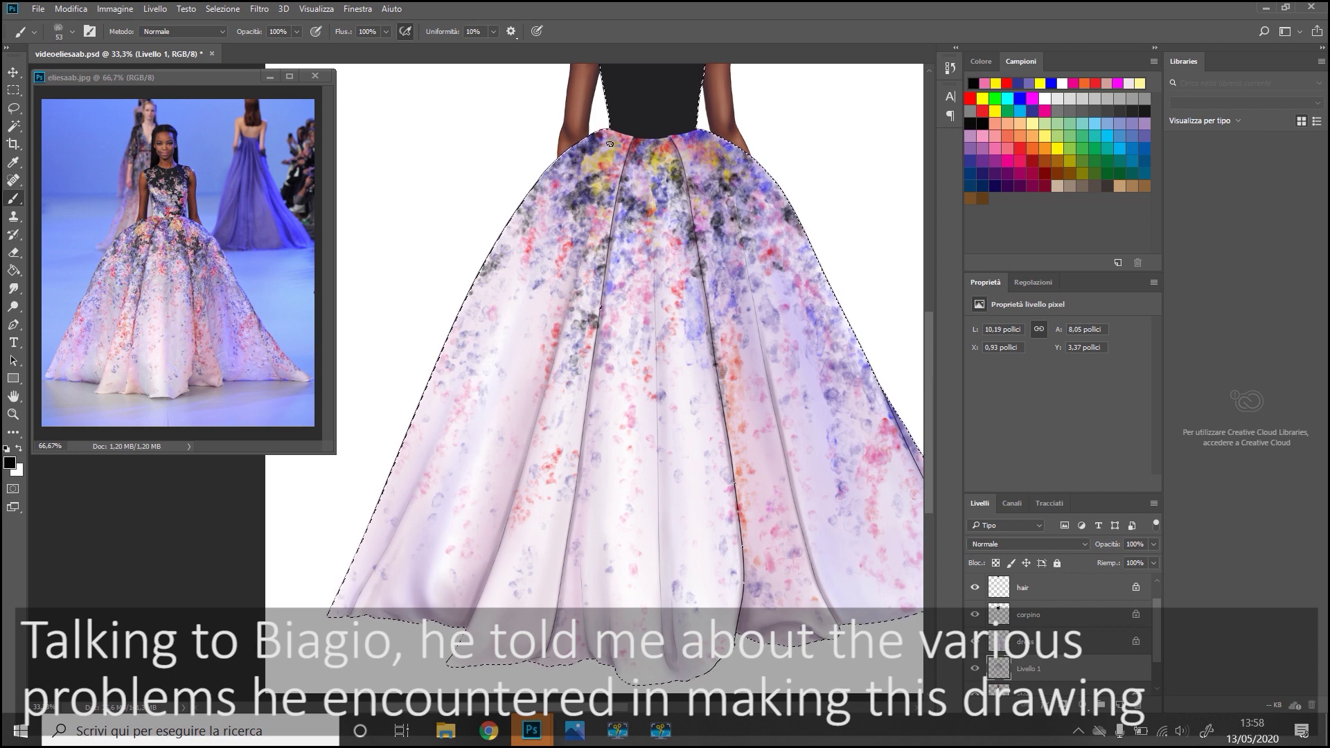
Dab faint yellow spots on the skirt, then try pale pink, bright pink, orange and lavender.
left_click(1007, 83)
left_click(626, 171, "alt")
left_click_drag(544, 449, 544, 494)
left_click(547, 481, "alt")
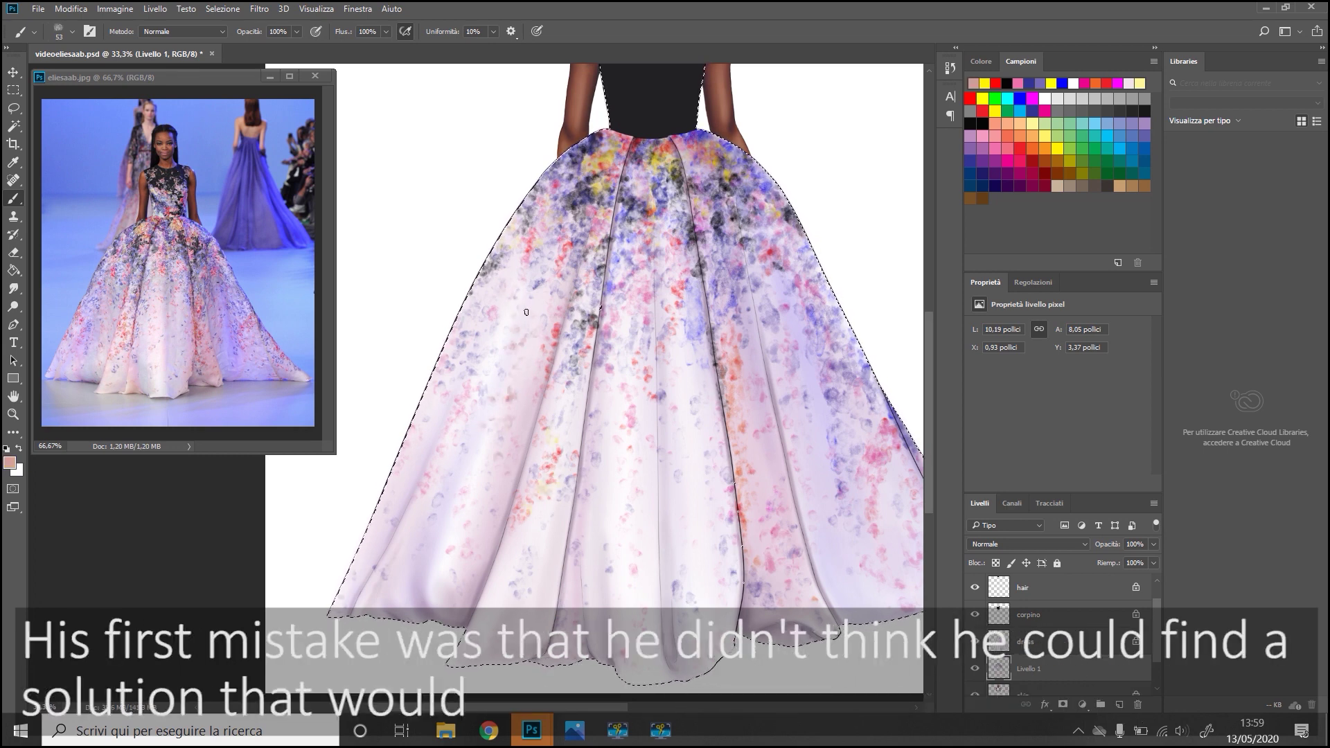
left_click(1014, 85)
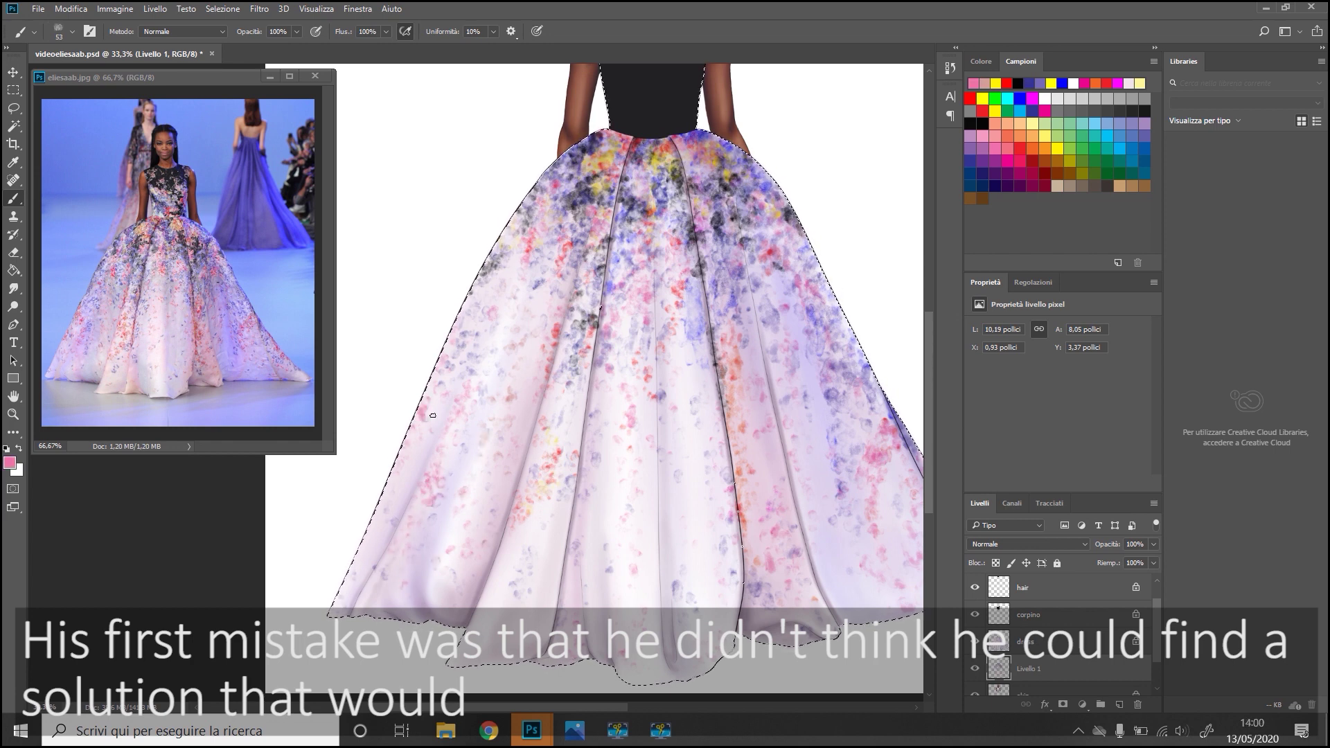
left_click(1103, 83)
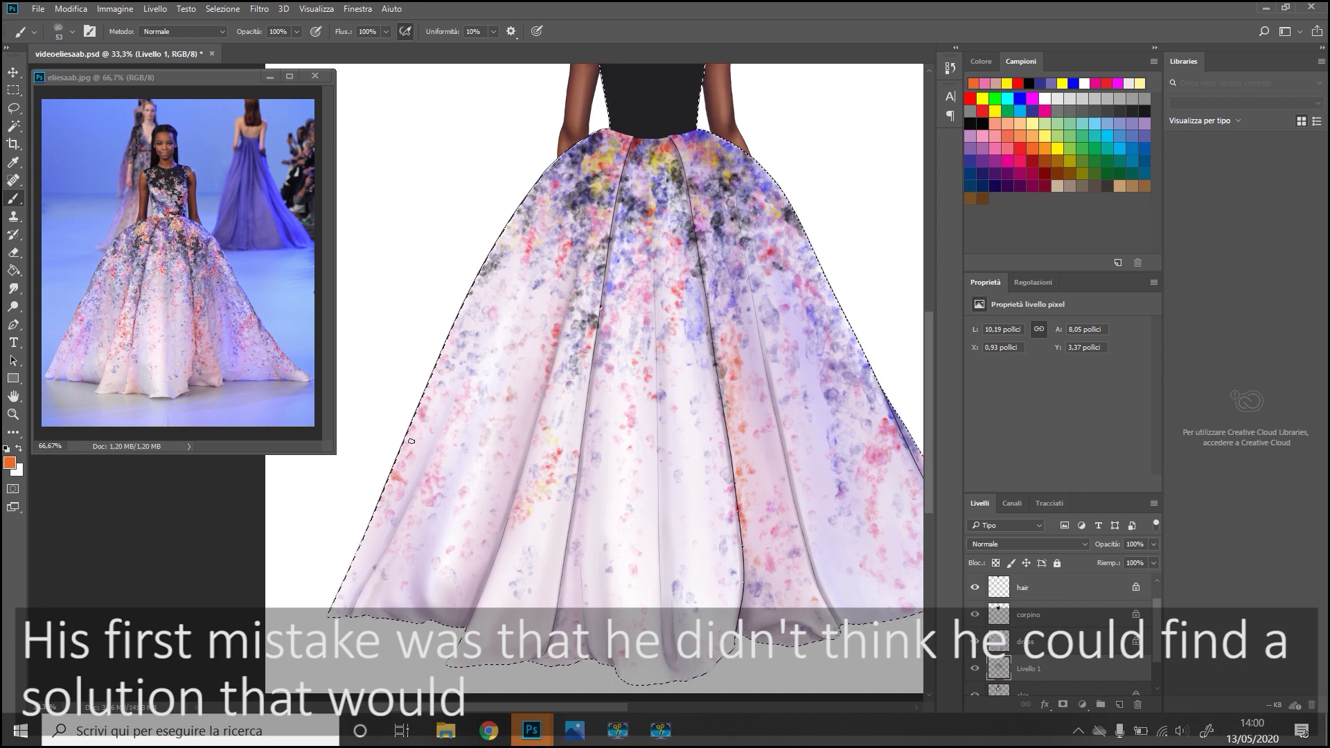
left_click(1060, 83)
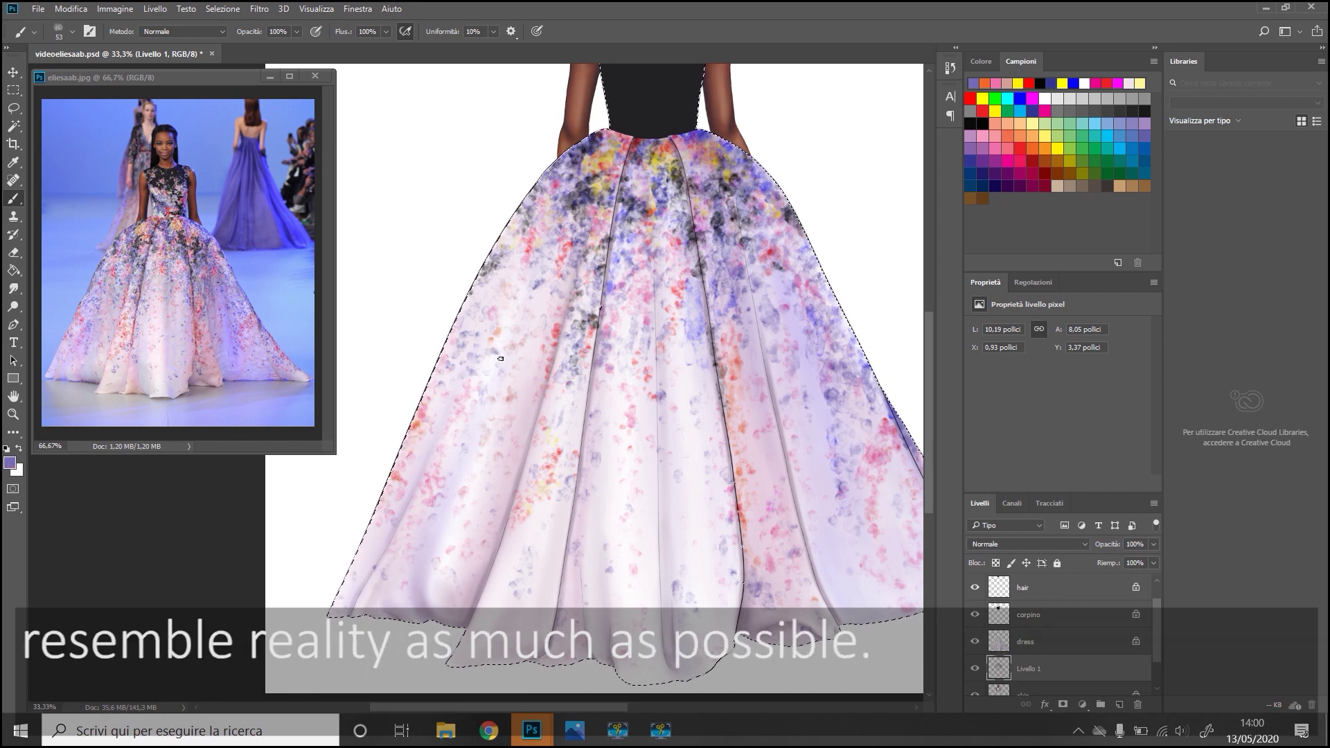
Dab lavender, white and magenta spots across the skirt, then add a new empty layer.
left_click_drag(524, 302, 493, 399)
left_click(435, 478, "alt")
left_click_drag(513, 353, 469, 361)
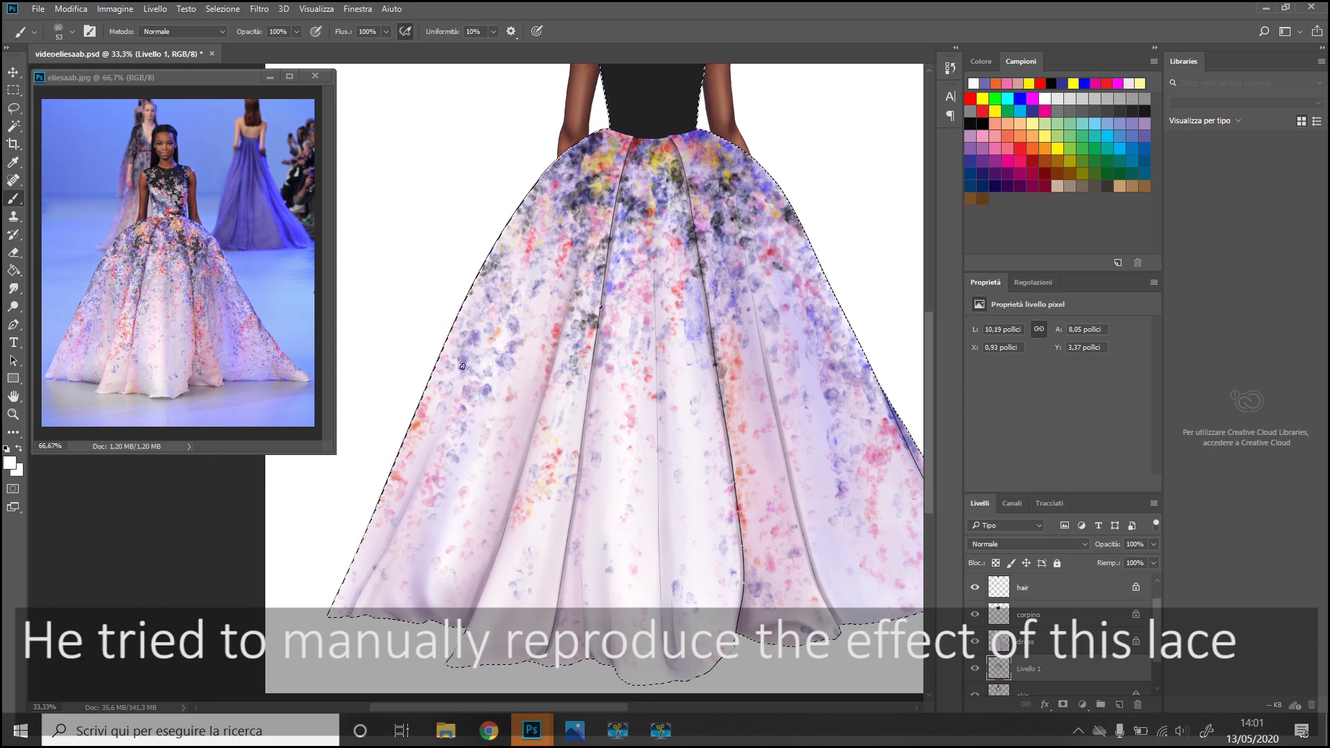
left_click(522, 280, "alt")
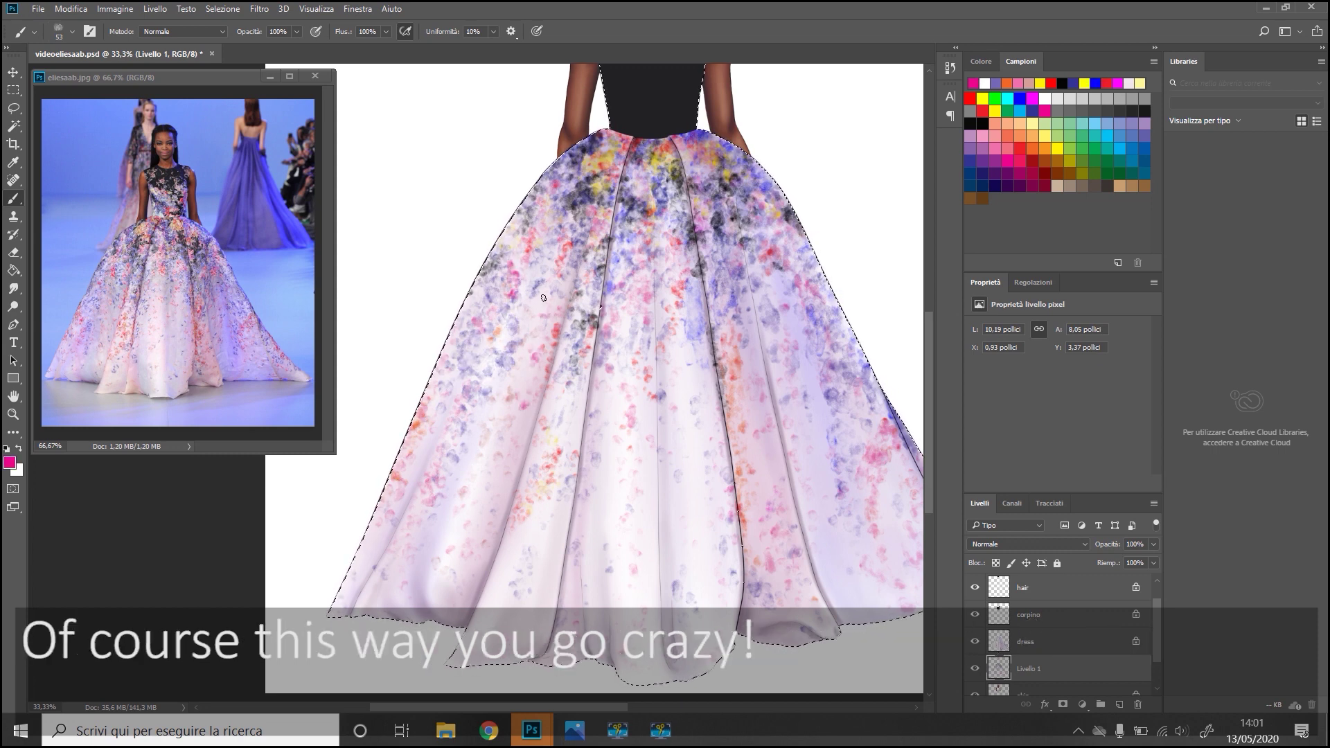
left_click_drag(465, 431, 500, 460)
left_click(634, 303, "alt")
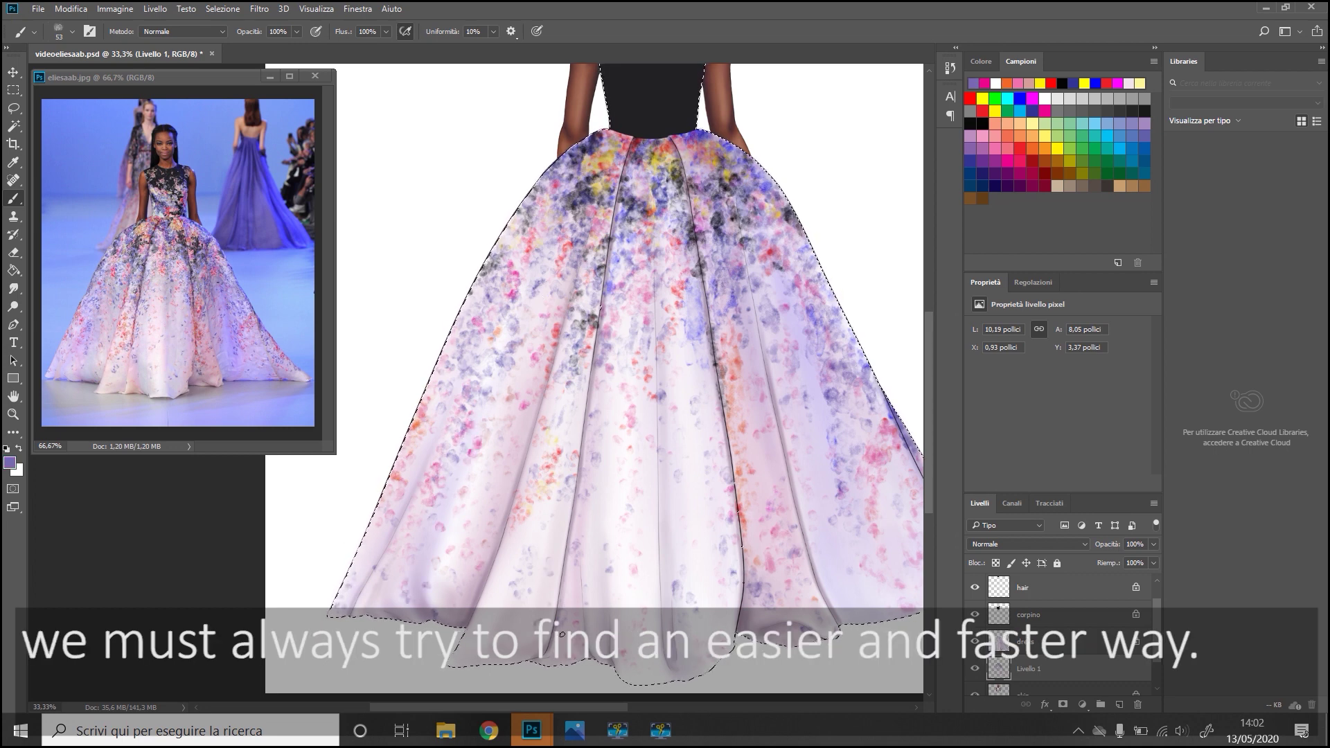
left_click(1007, 84)
left_click(1019, 84)
left_click(1120, 704)
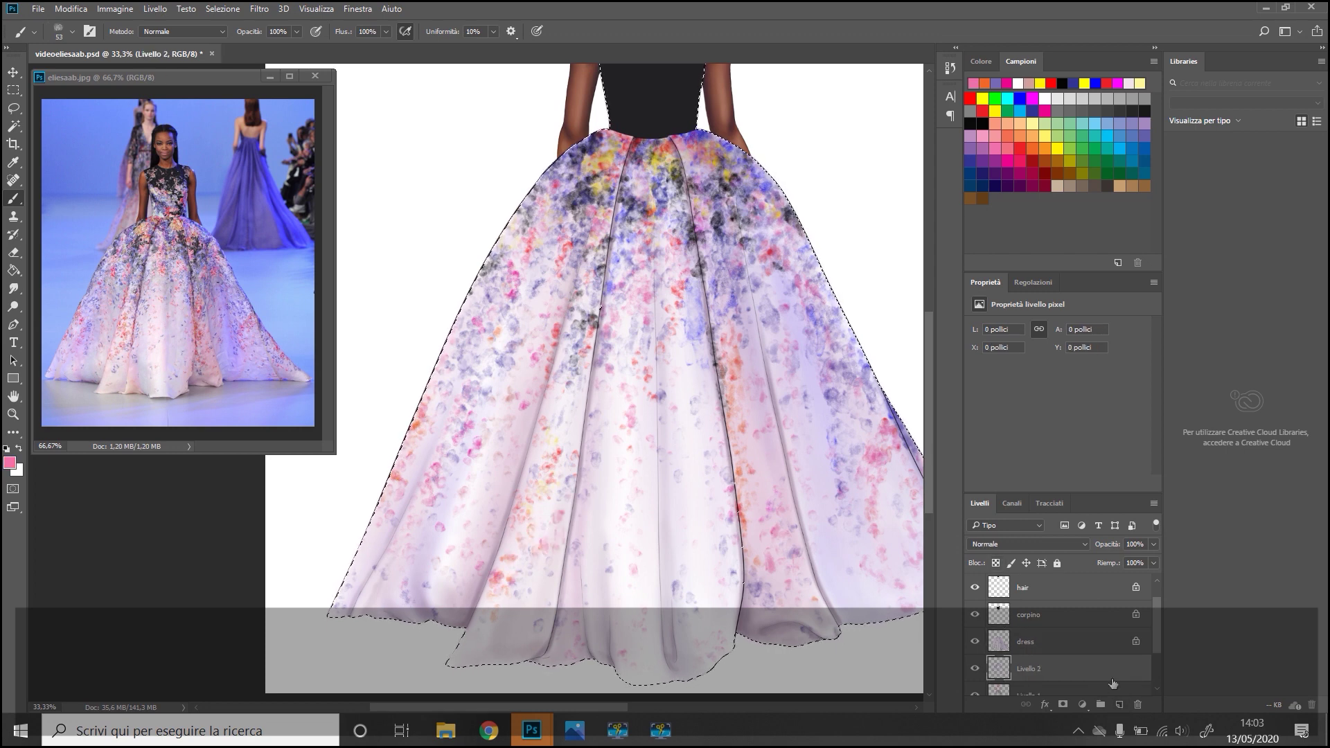
Set brush opacity to about 29% and the new layer's blend mode to Moltiplica.
left_click(72, 31)
left_click_drag(296, 35, 277, 48)
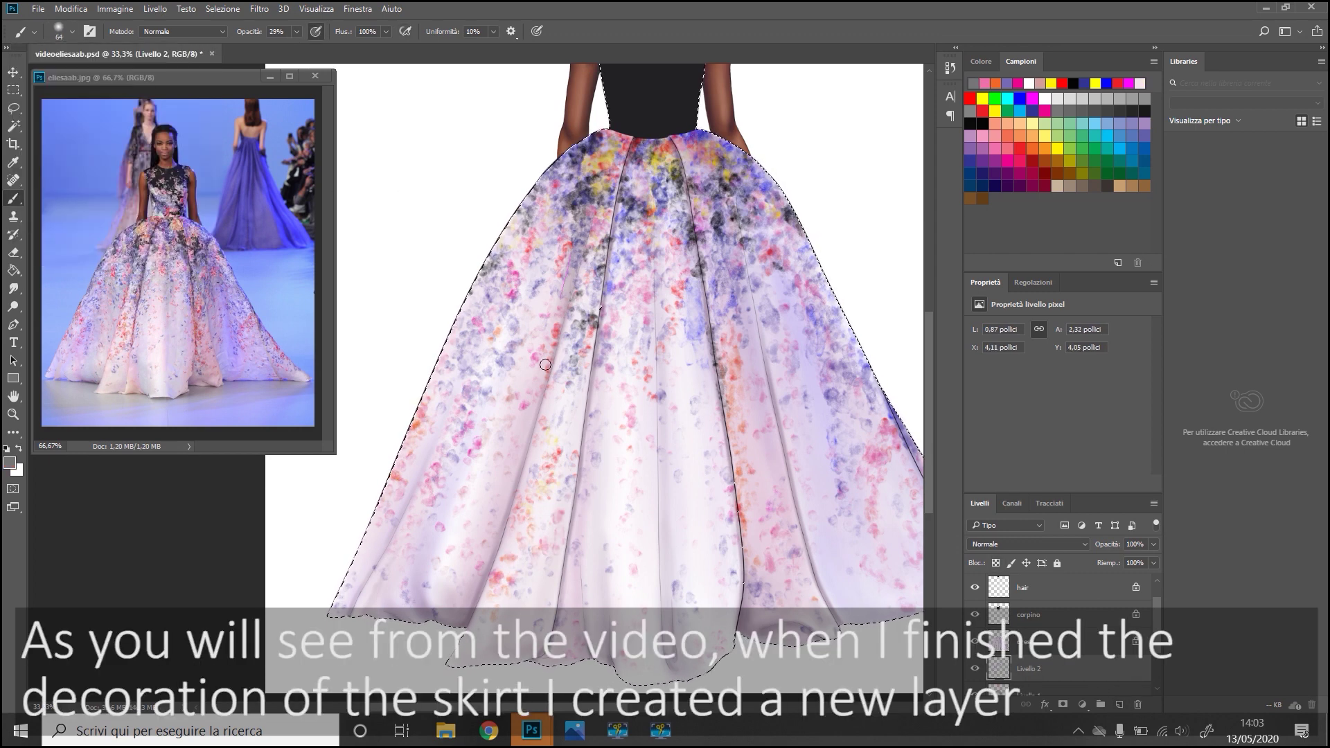
left_click(1026, 544)
left_click(1004, 312)
Paint soft shadow strokes on the upper skirt and left skirt, resizing the brush to 39.
mouse_move(578, 211)
left_mouse_down()
mouse_move(731, 208)
mouse_move(773, 229)
left_mouse_up()
key("bracketleft")
key("bracketleft")
key("bracketleft")
left_click_drag(682, 149, 729, 426)
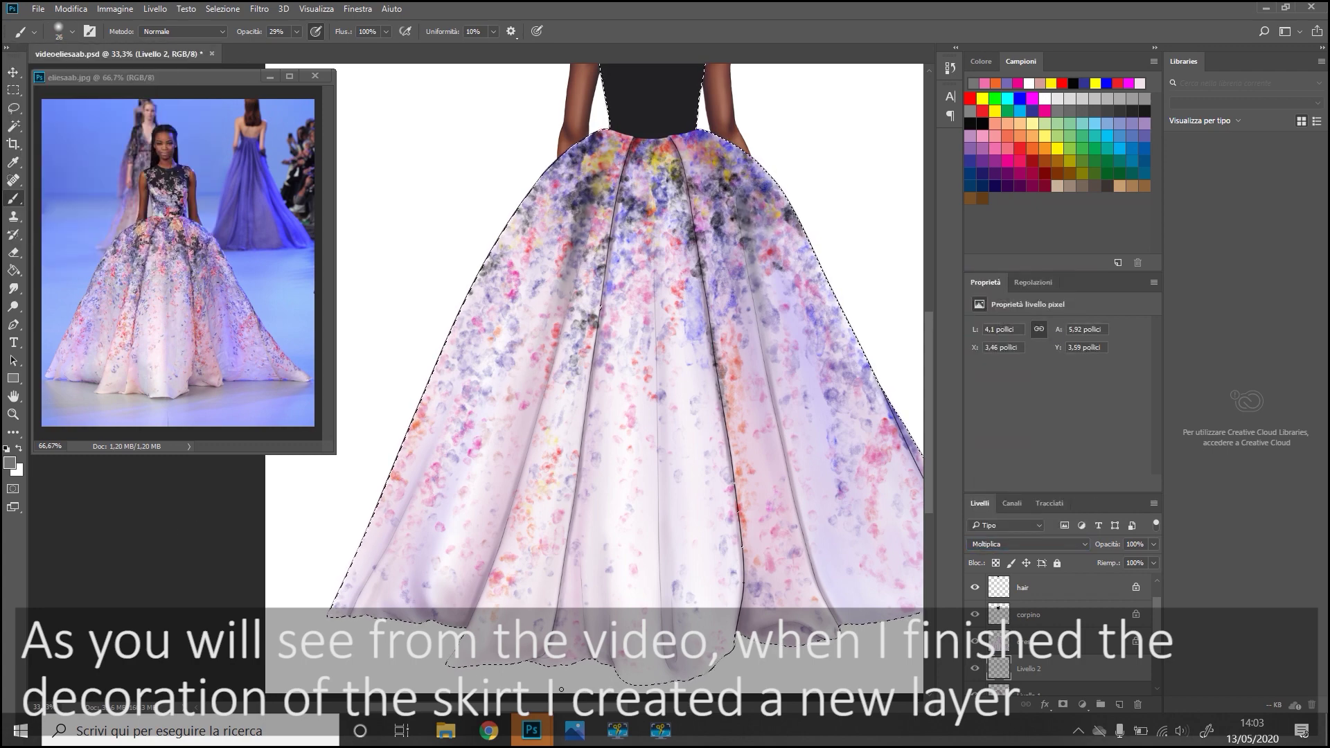
left_click_drag(361, 555, 556, 251)
left_click(72, 31)
left_click_drag(90, 121, 111, 121)
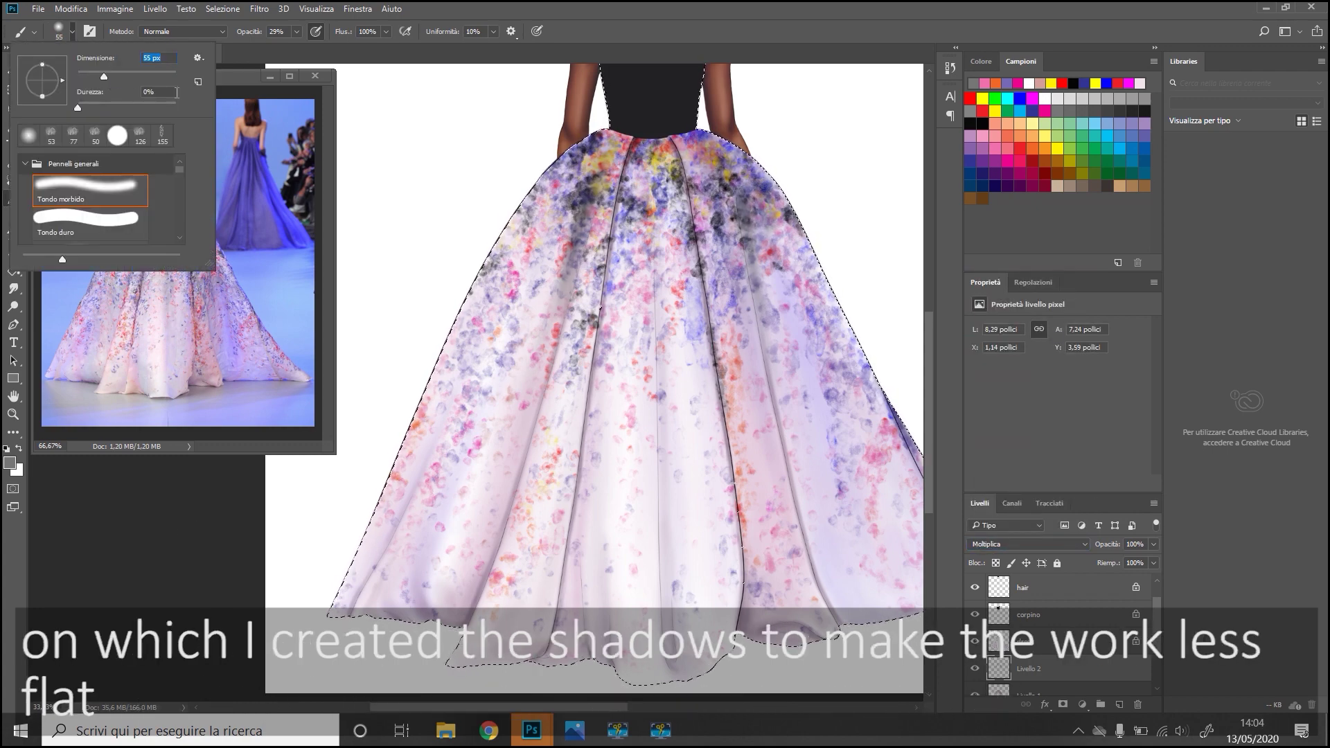
left_click_drag(485, 304, 437, 485)
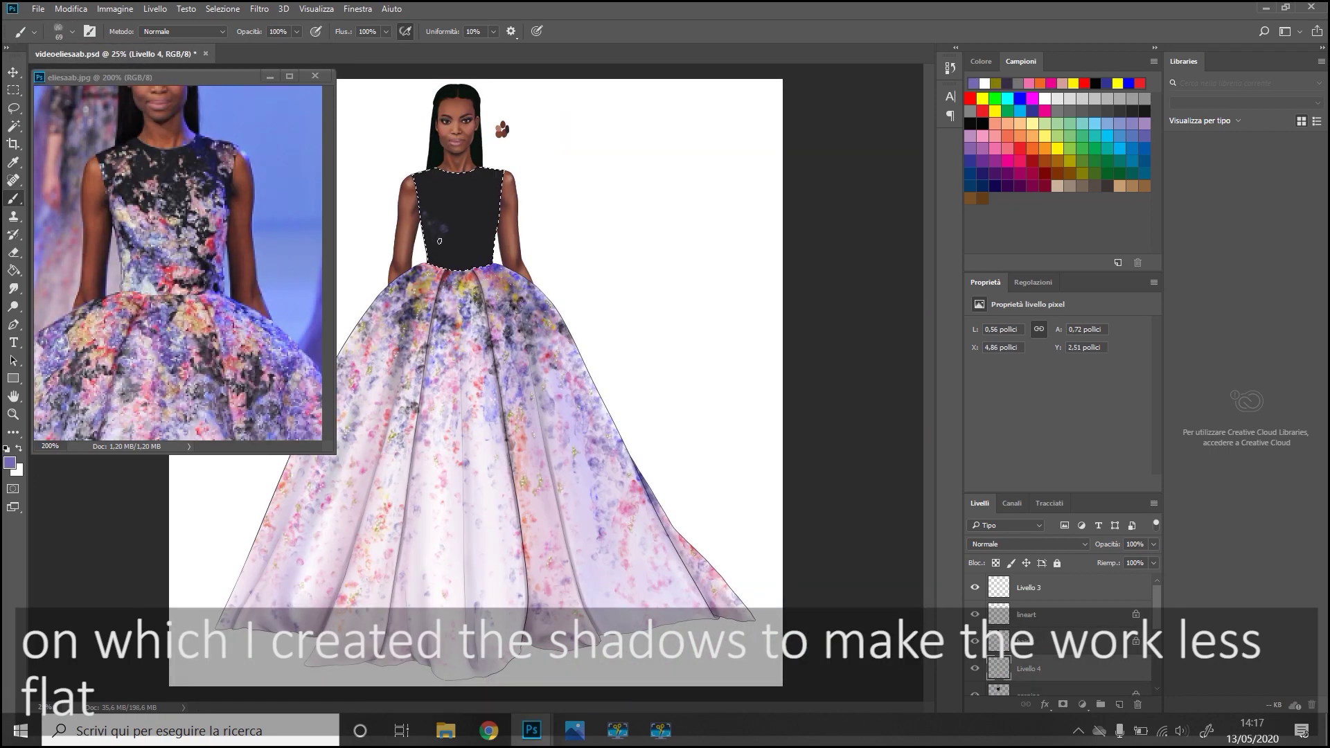
Paint purple, pinkish, white and light pink dabs across the black bodice.
left_click_drag(449, 253, 438, 218)
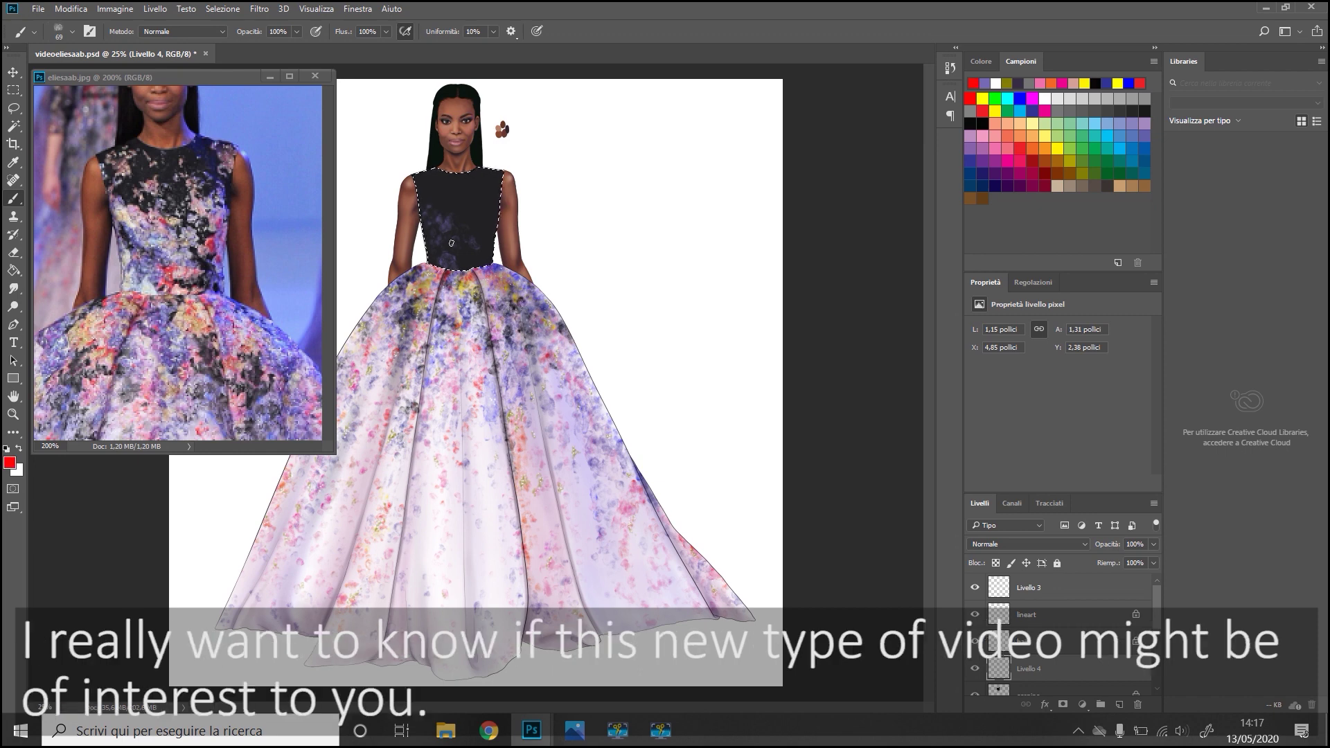
mouse_move(485, 263)
left_mouse_down()
mouse_move(428, 242)
mouse_move(483, 221)
mouse_move(457, 228)
mouse_move(461, 260)
mouse_move(479, 252)
left_mouse_up()
left_click(1070, 82)
key("x")
left_click_drag(436, 208, 424, 178)
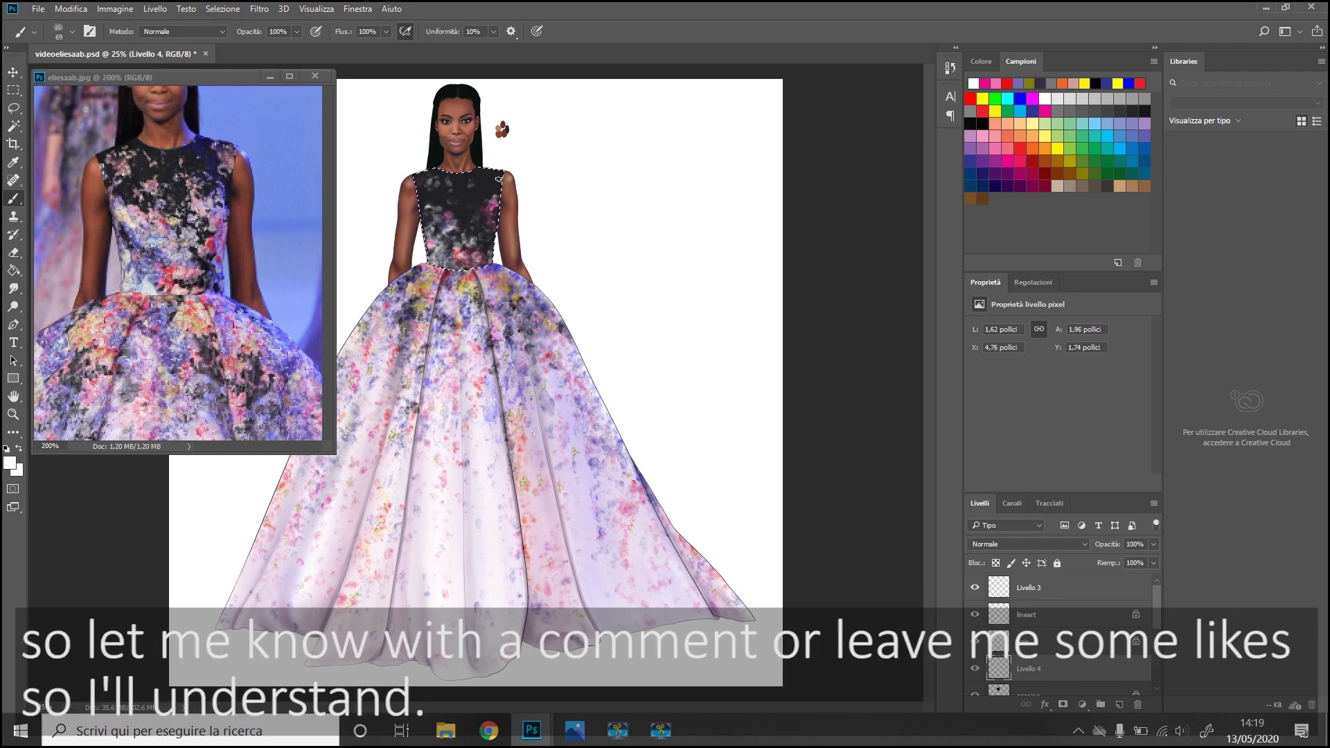
left_click(1079, 83)
left_click_drag(489, 207, 493, 203)
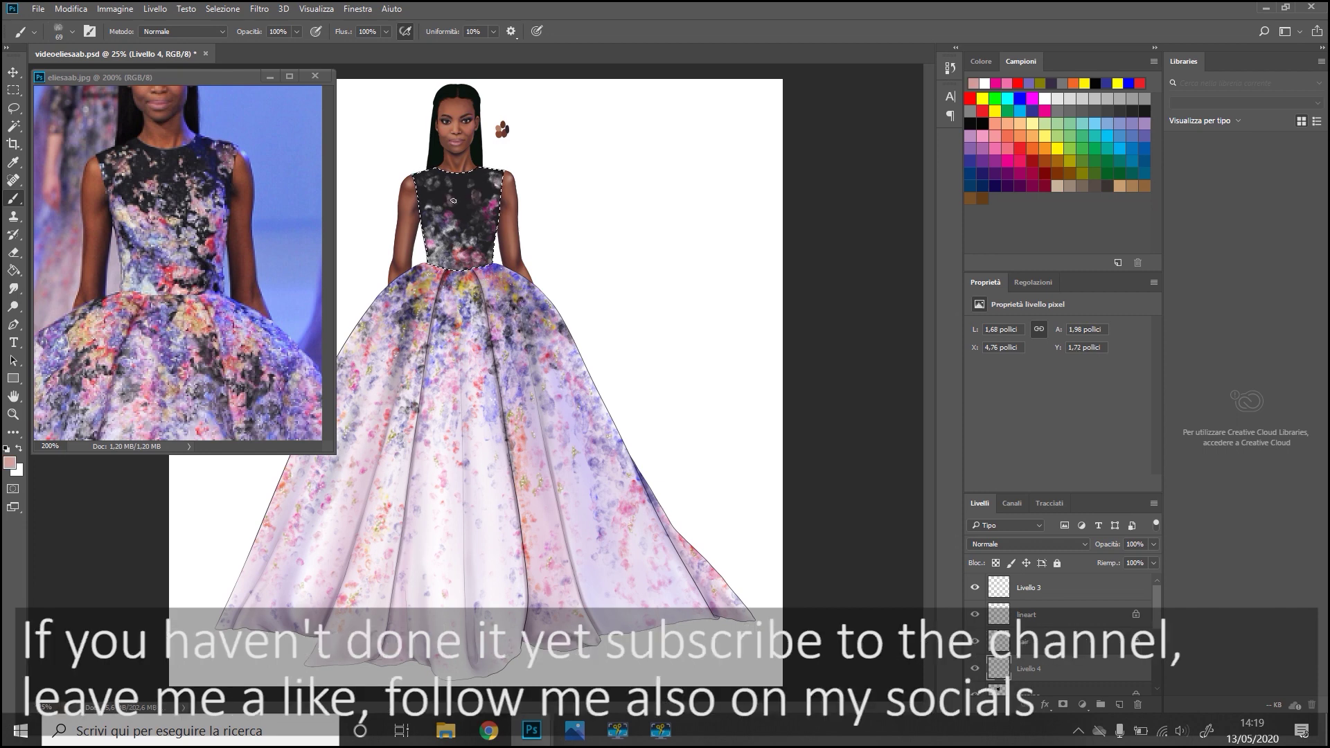
Switch through sky blue, lavender, blue-violet, white, mauve, black and pink for more bodice floral dabs.
left_click(1026, 110)
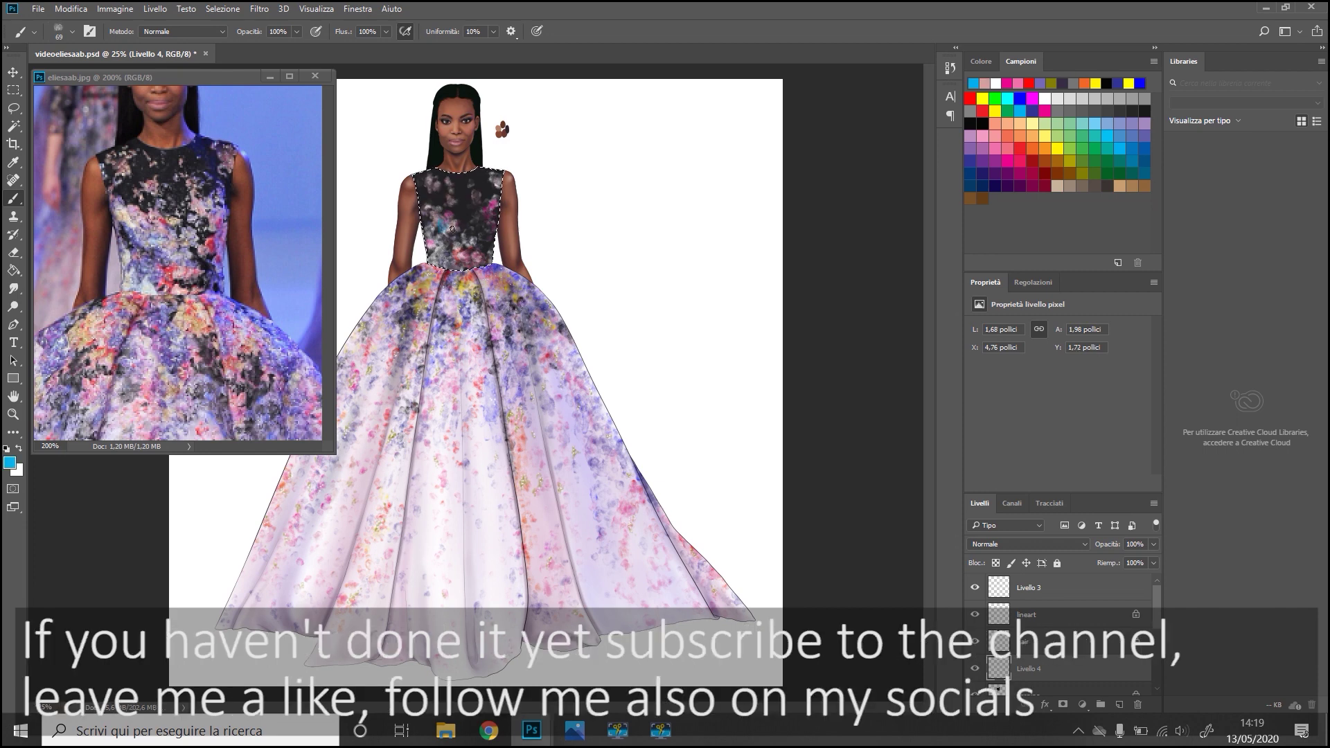
left_click(589, 387, "alt")
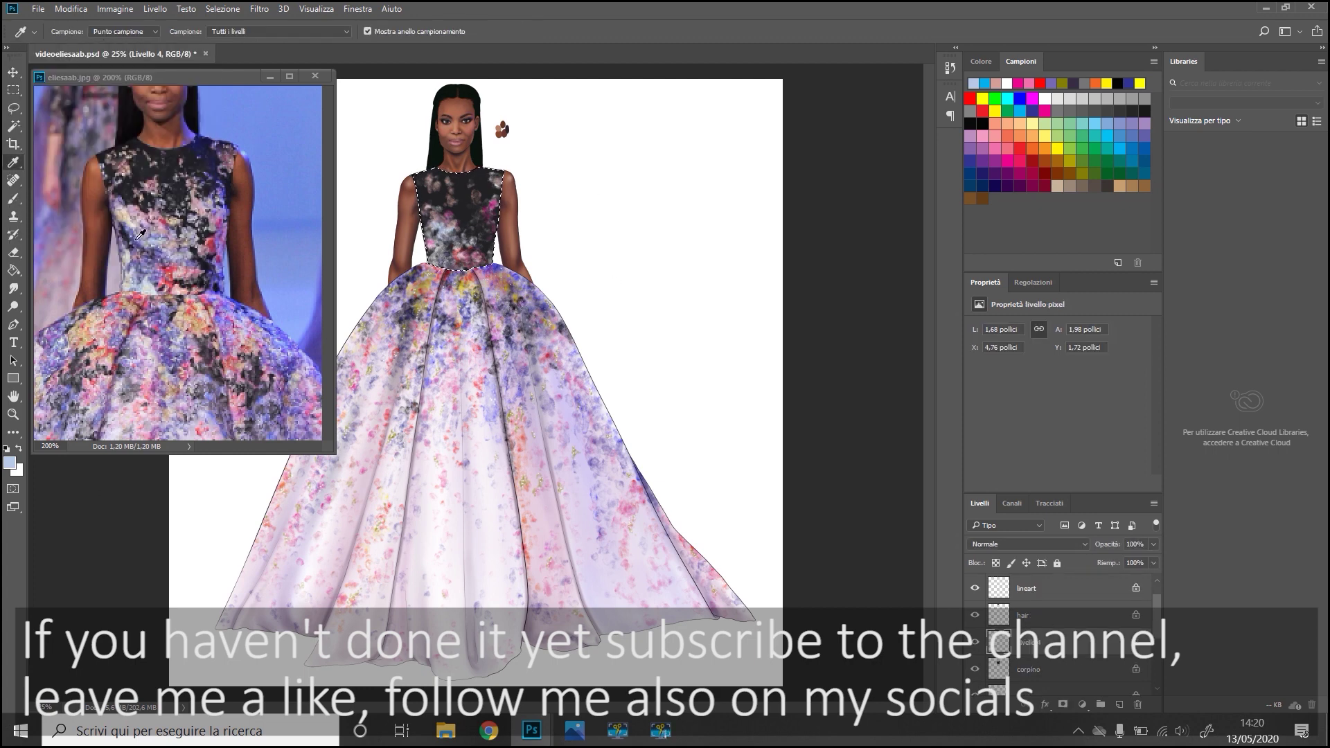
left_click(433, 228, "alt")
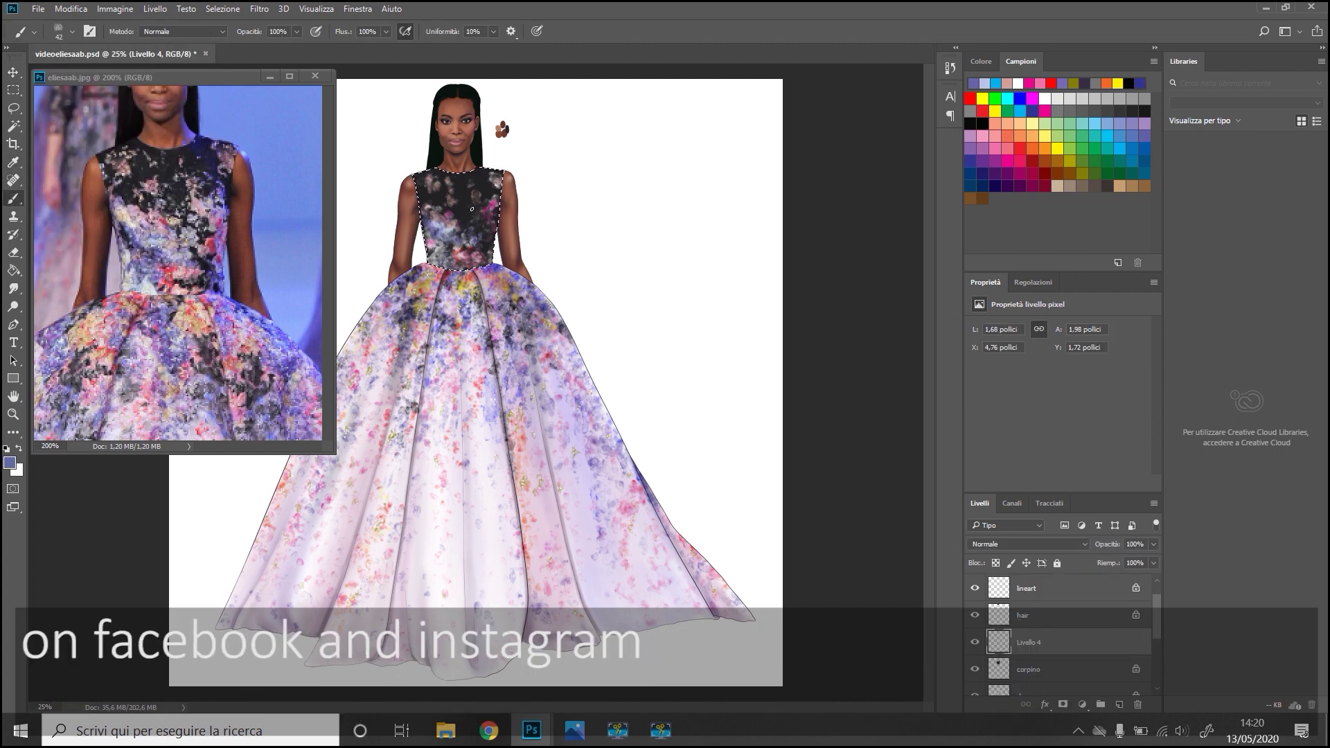
left_click(429, 236, "alt")
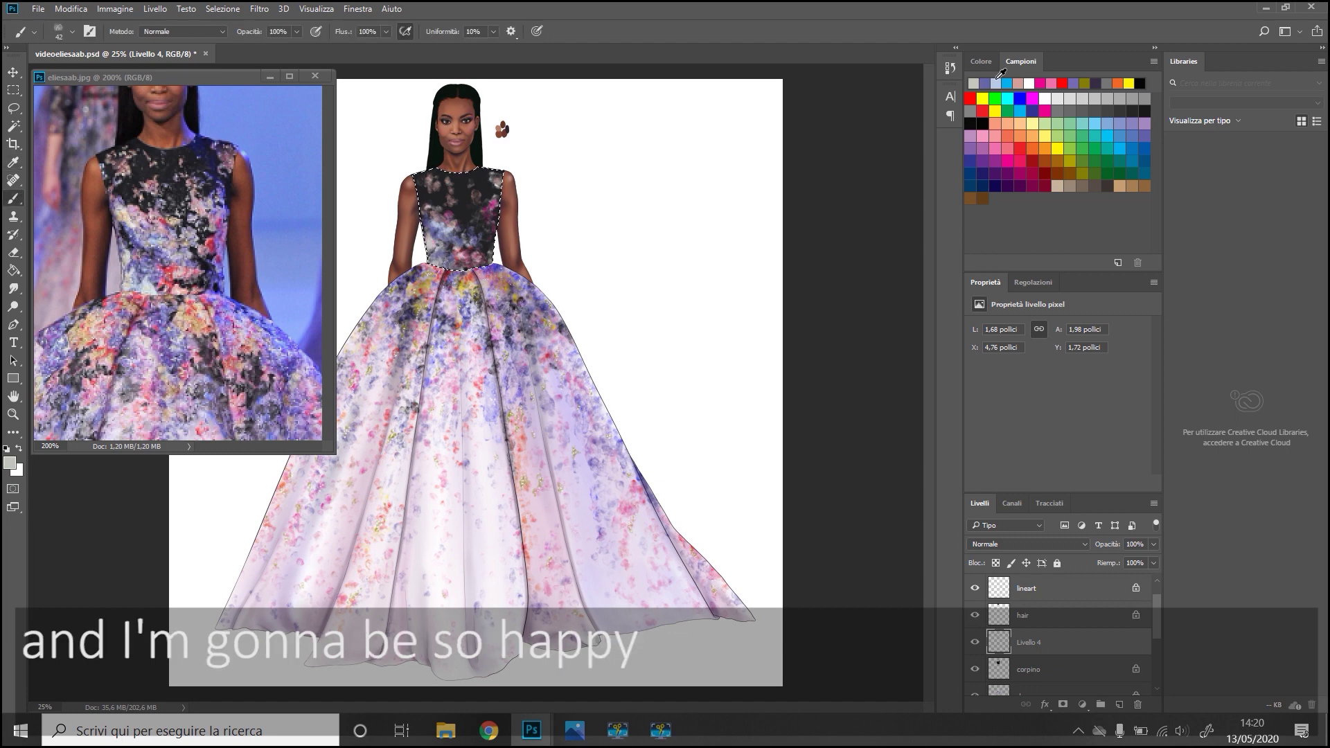
left_click(1020, 99)
left_click(1045, 99)
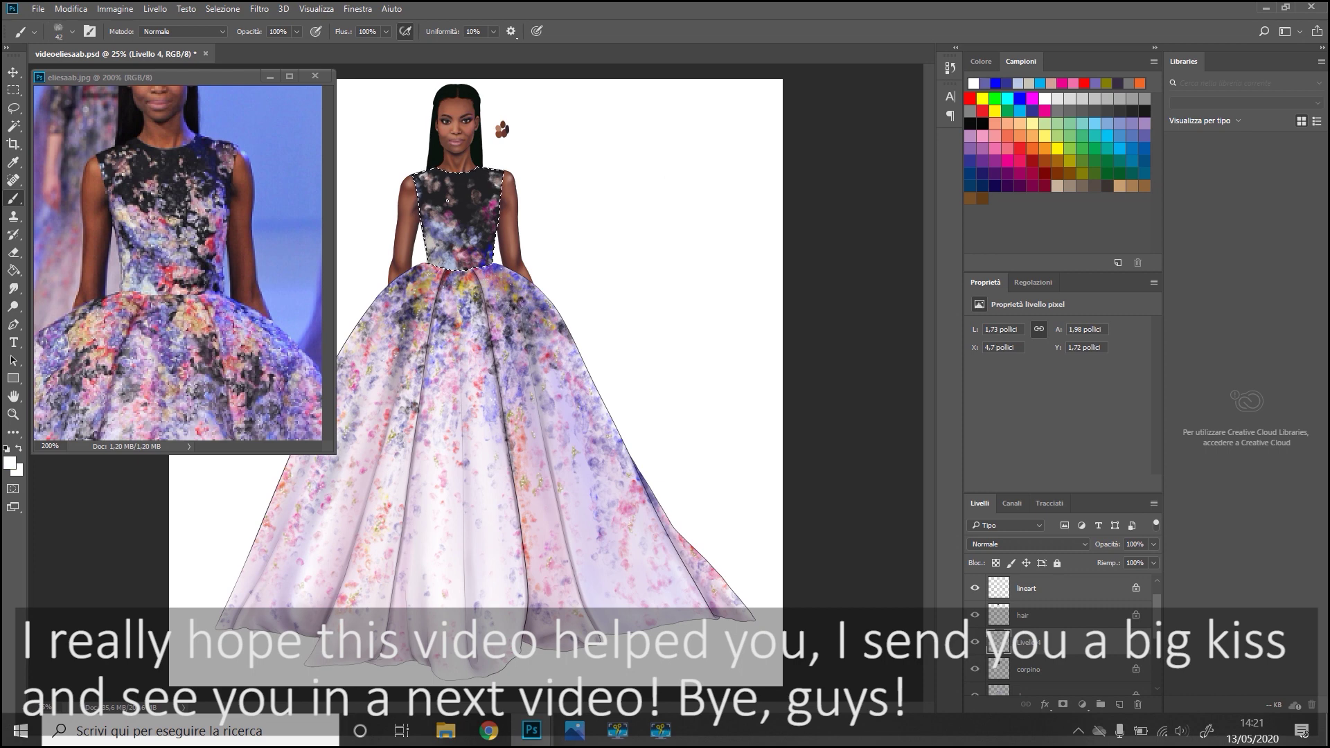
left_click(459, 203, "alt")
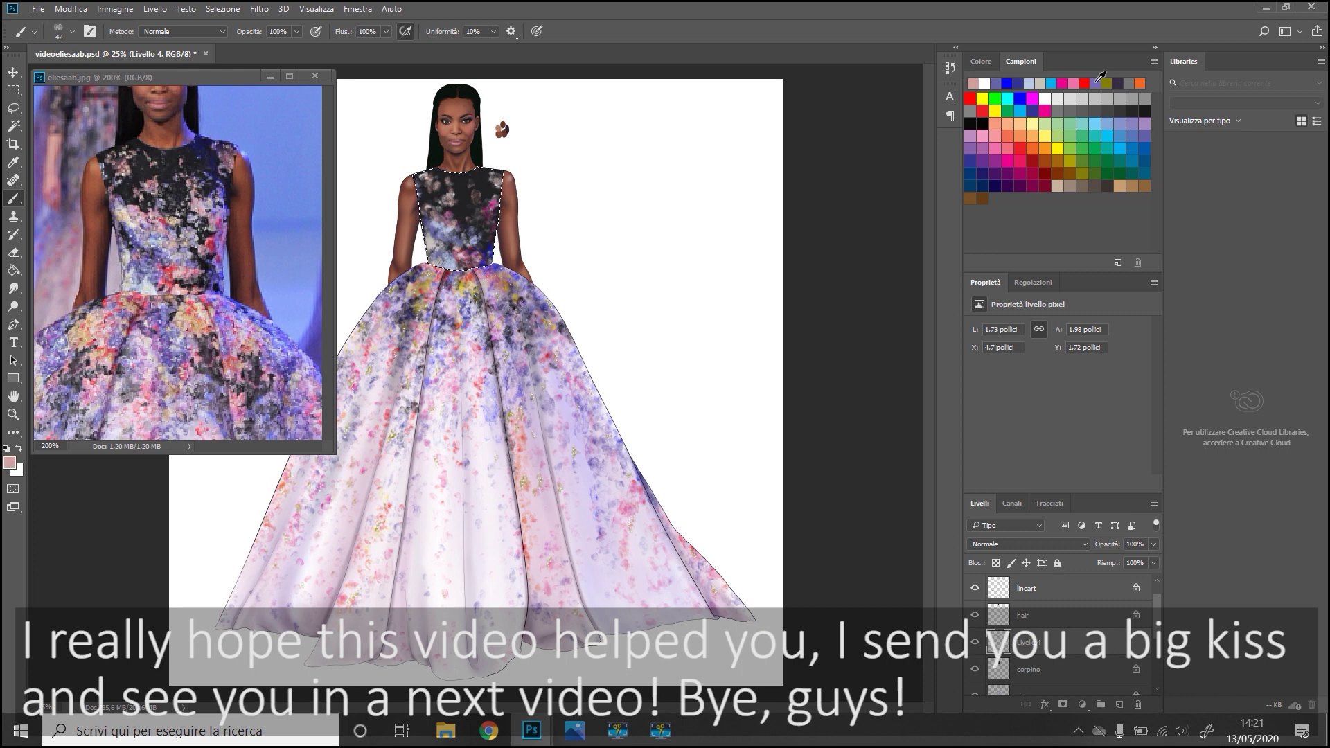
left_click(458, 258, "alt")
left_click(459, 258, "alt")
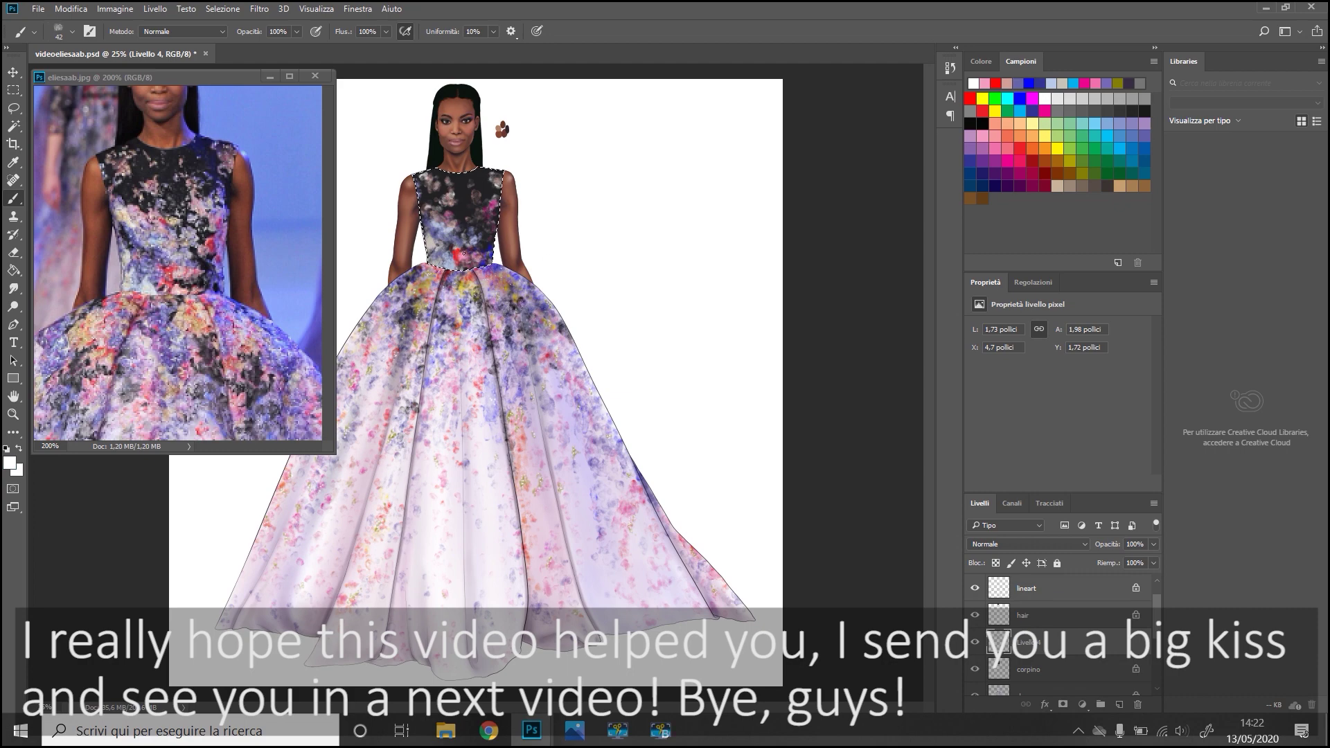
left_click(439, 237, "alt")
left_click(443, 238, "alt")
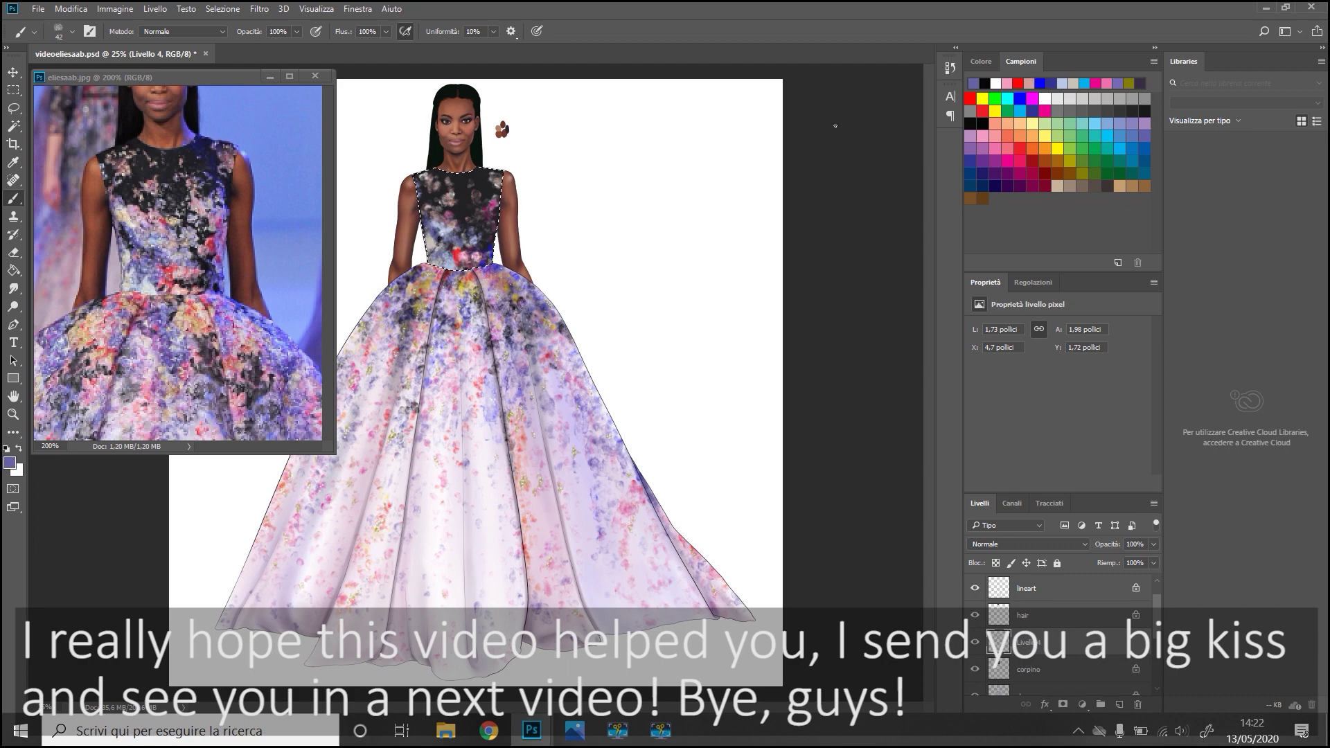
left_click(472, 218, "alt")
left_click(489, 229, "alt")
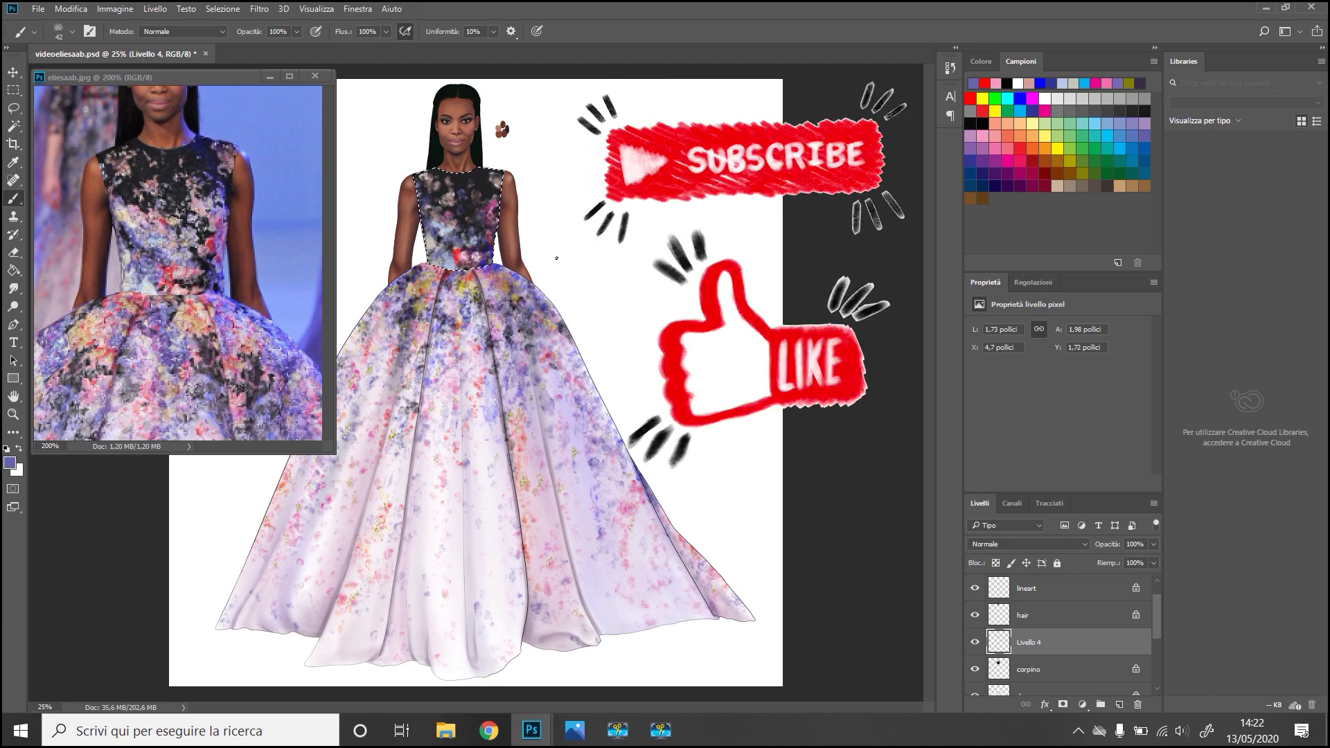
left_click(457, 178, "alt")
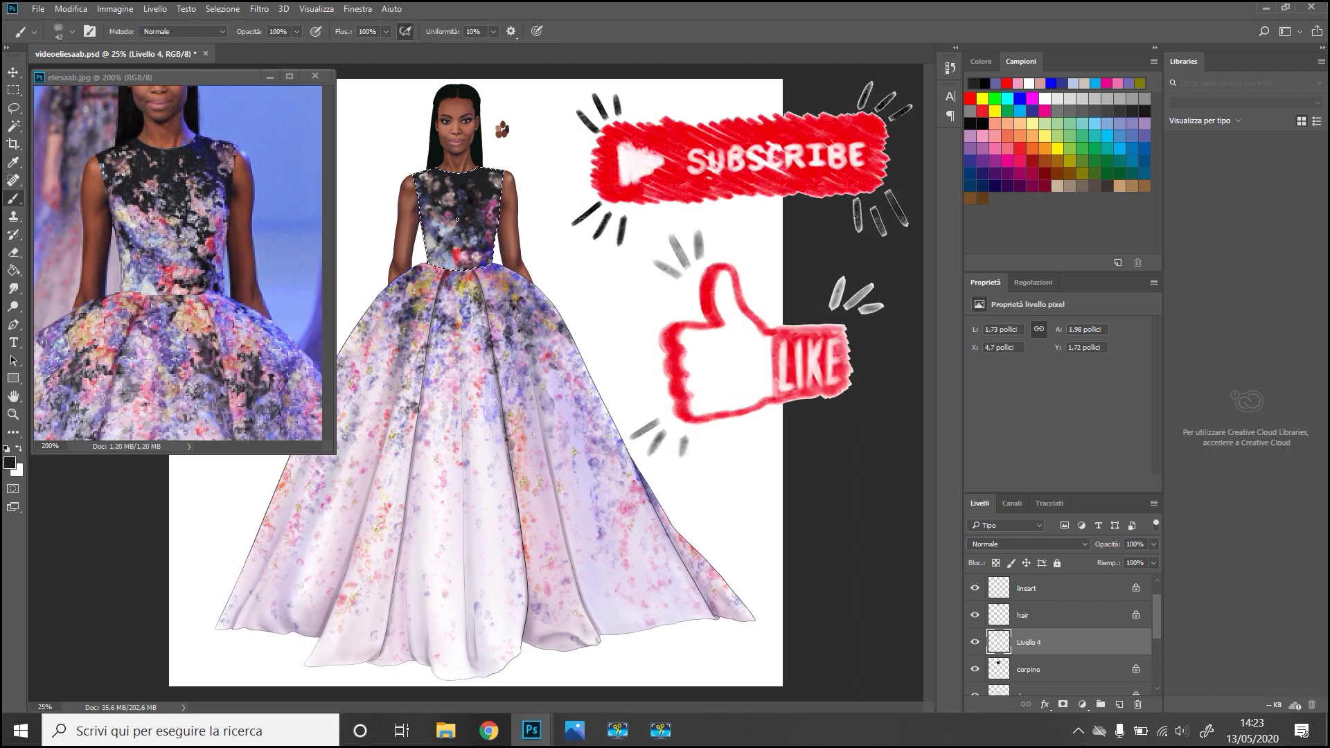
left_click(72, 31)
left_click(118, 135)
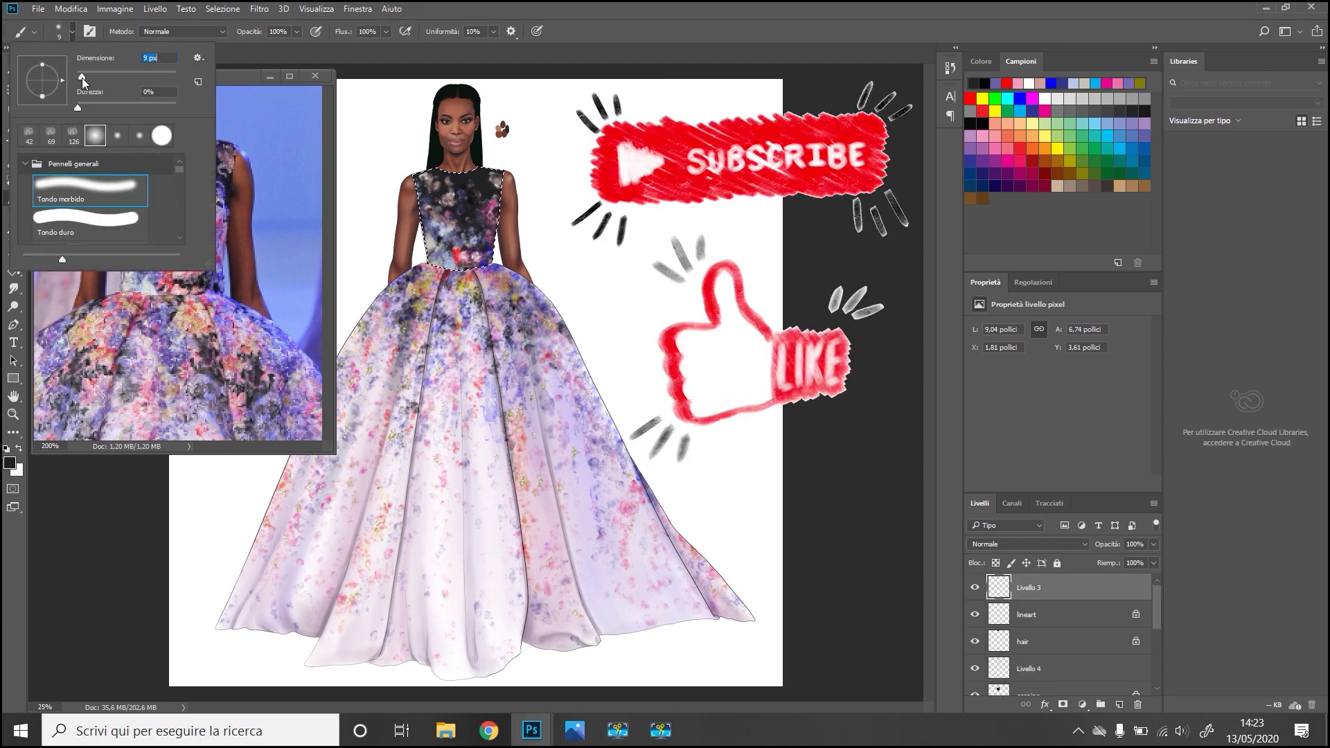
key("Return")
key("x")
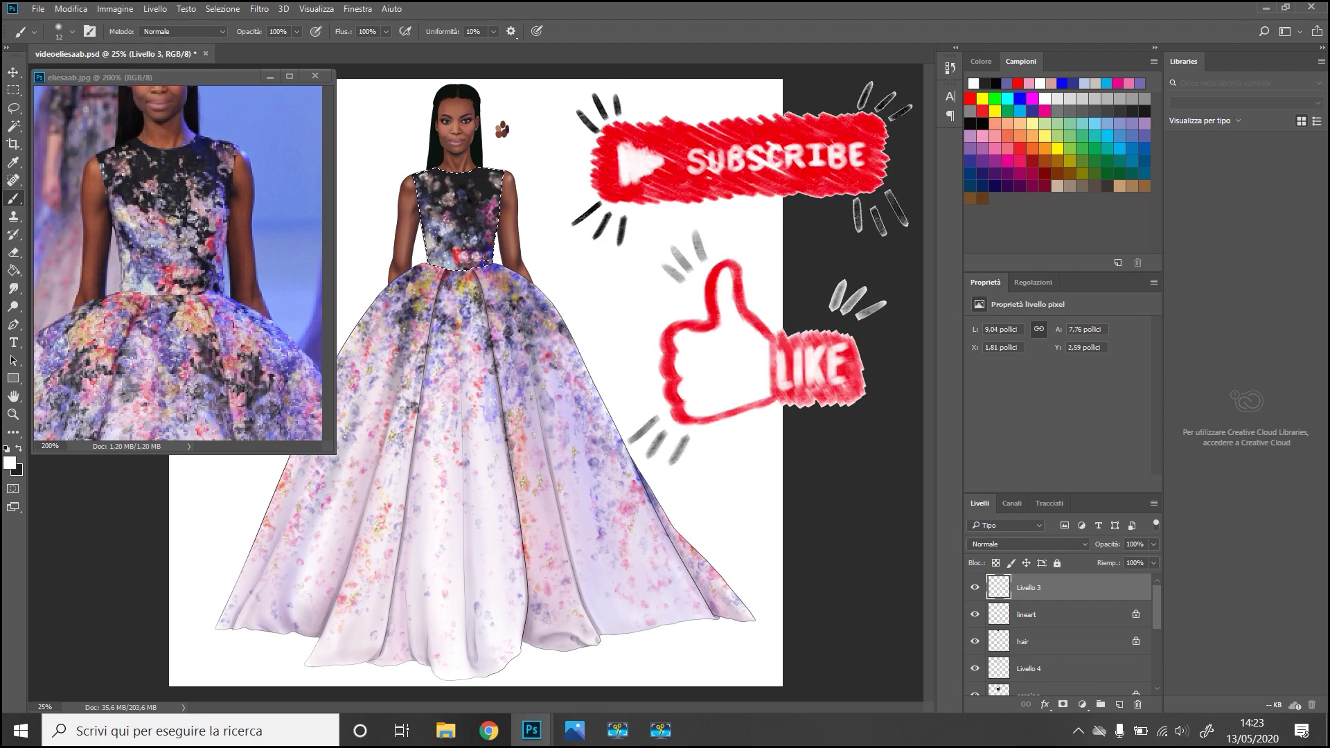